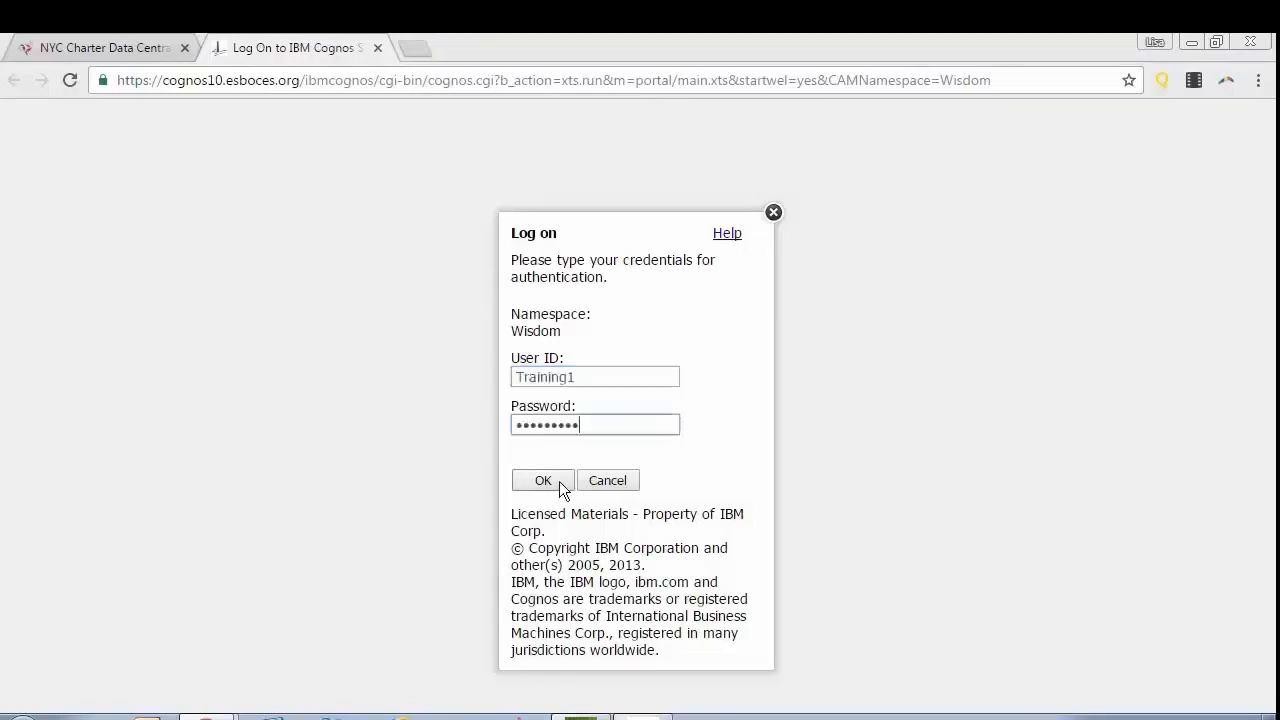
Step: Submit the logon for the Wisdom namespace and open the NYC Charters public folder from the home page
left_click(559, 481)
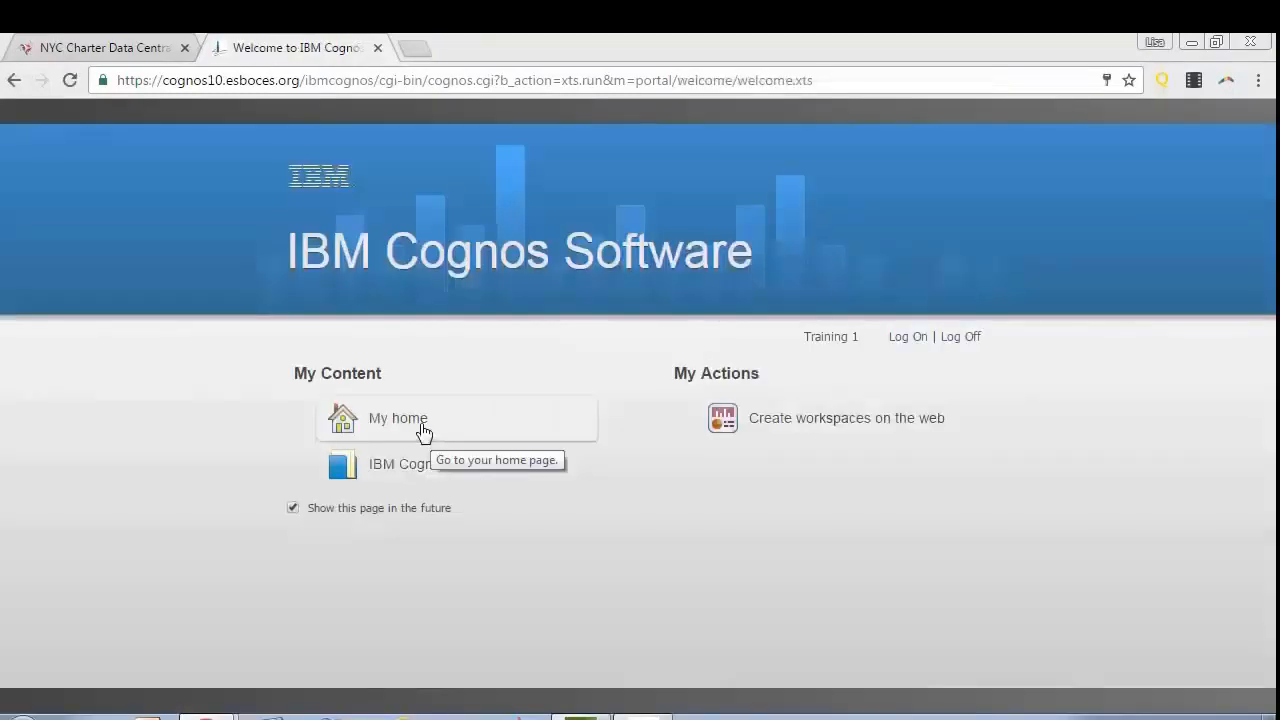
left_click(423, 430)
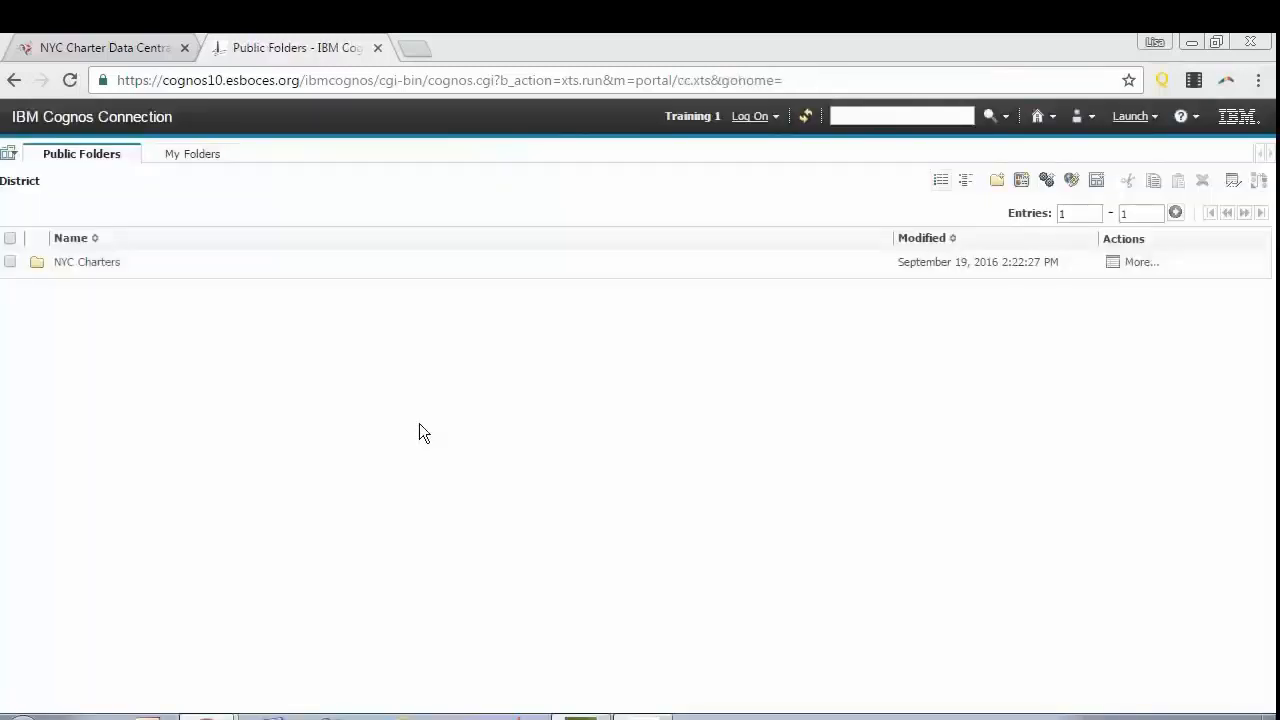
left_click(70, 263)
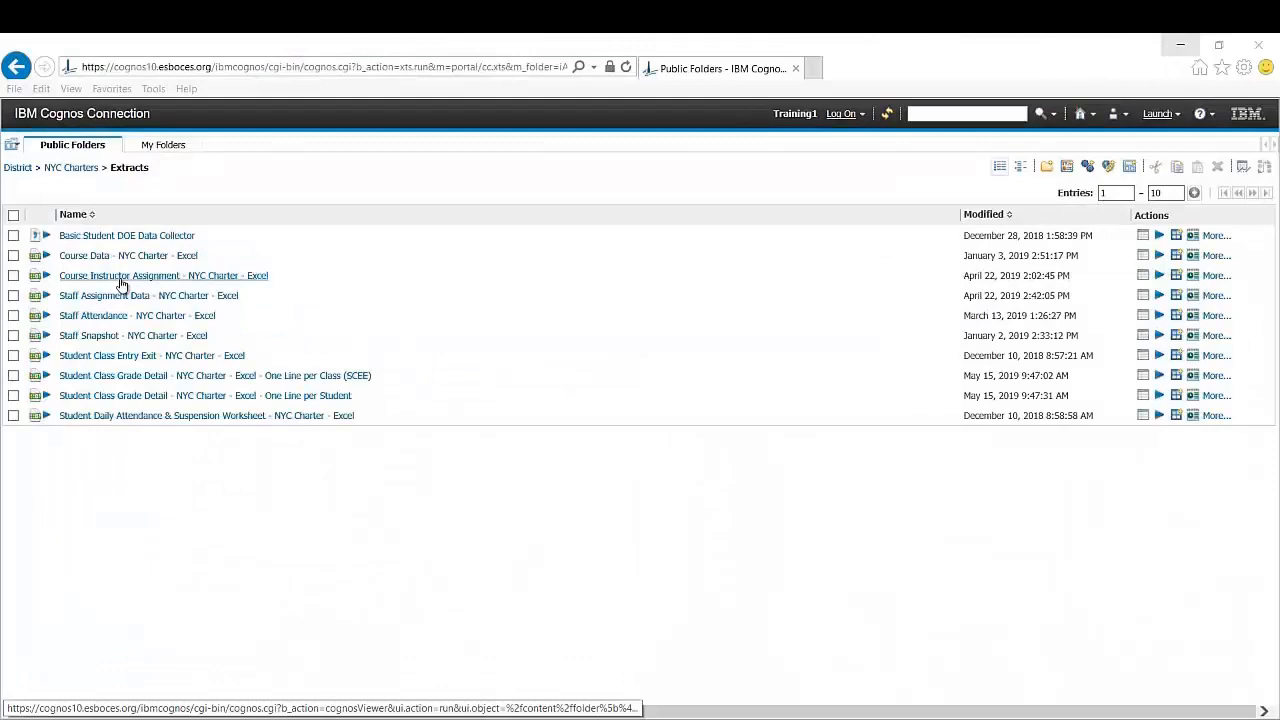
Step: Open the Course Instructor Assignment - NYC Charter - Excel extract and choose the school and the Jun 30, 2020 school year
left_click(120, 284)
left_click(662, 276)
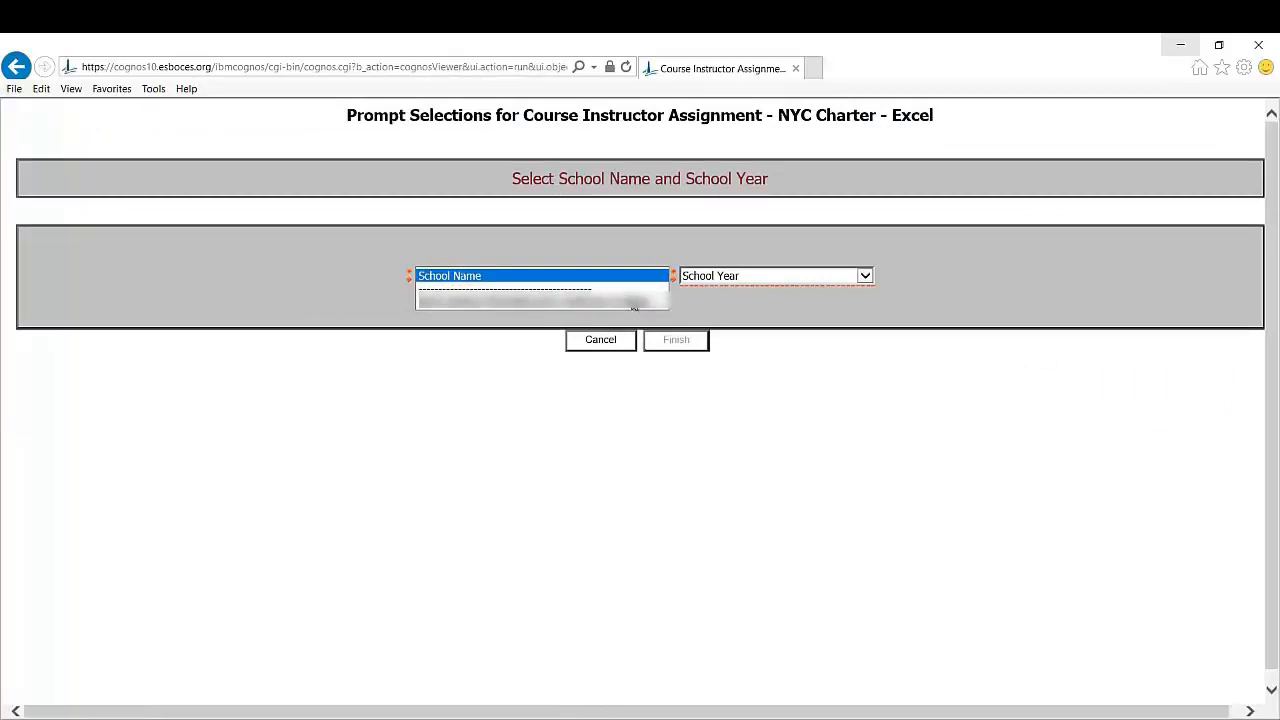
left_click(555, 300)
left_click(864, 276)
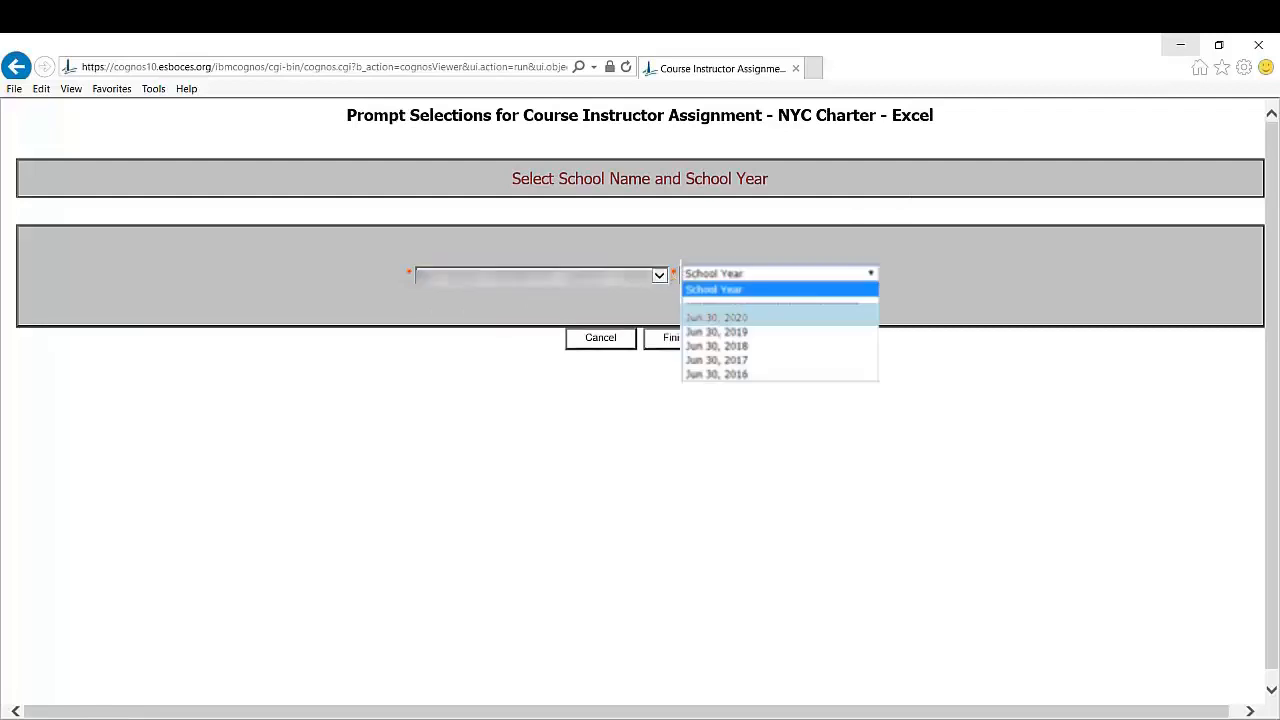
left_click(800, 317)
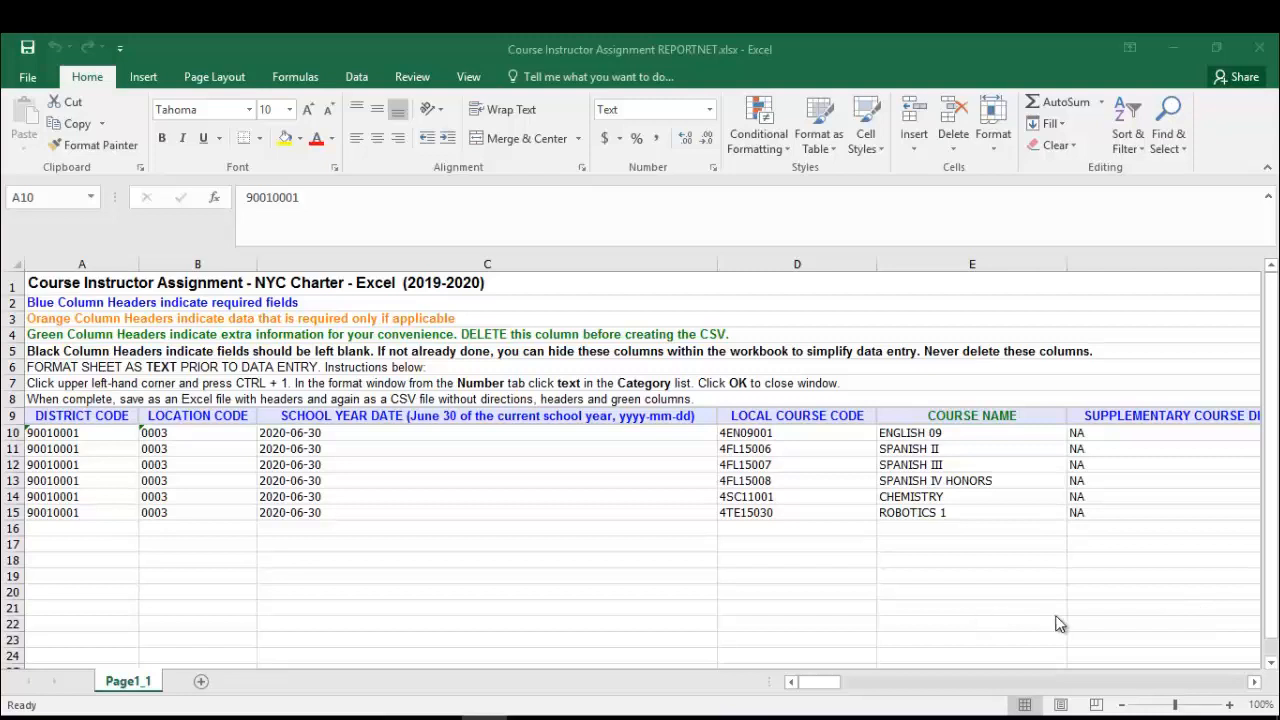
Step: Format every cell of the Course Instructor Assignment sheet as Text
left_click(11, 262)
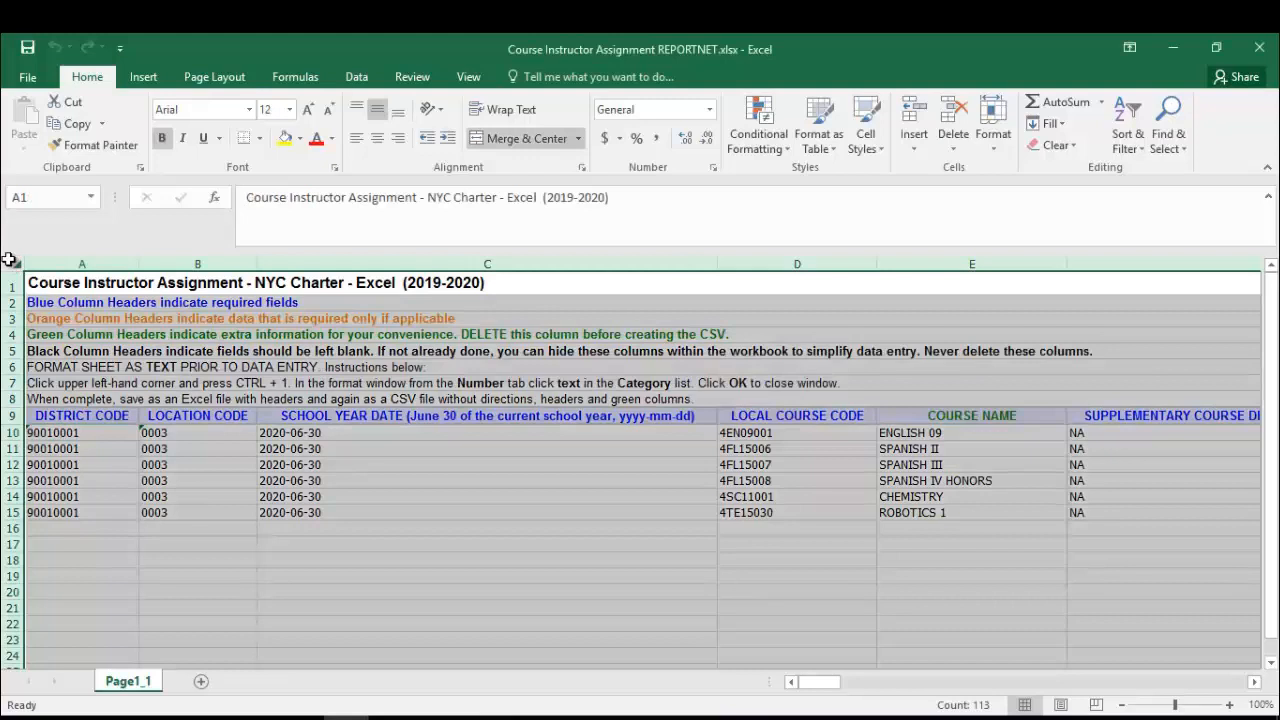
right_click(546, 535)
left_click(603, 458)
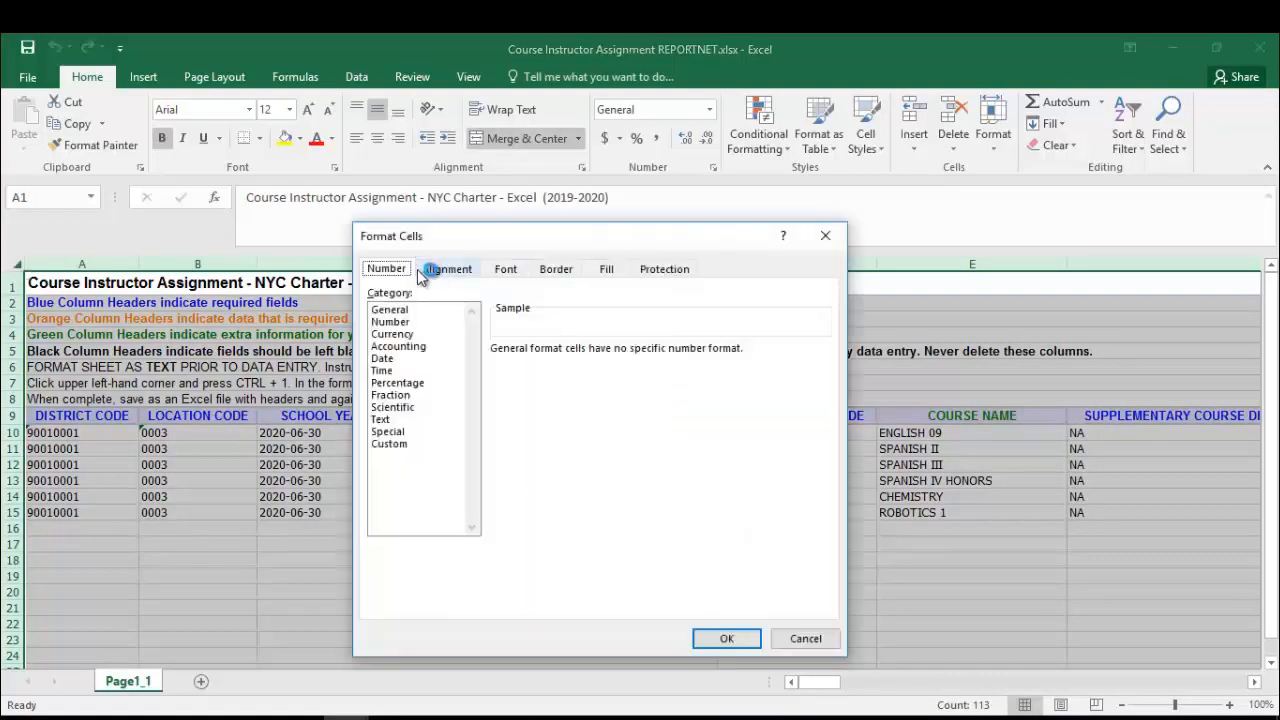
left_click(386, 417)
left_click(735, 638)
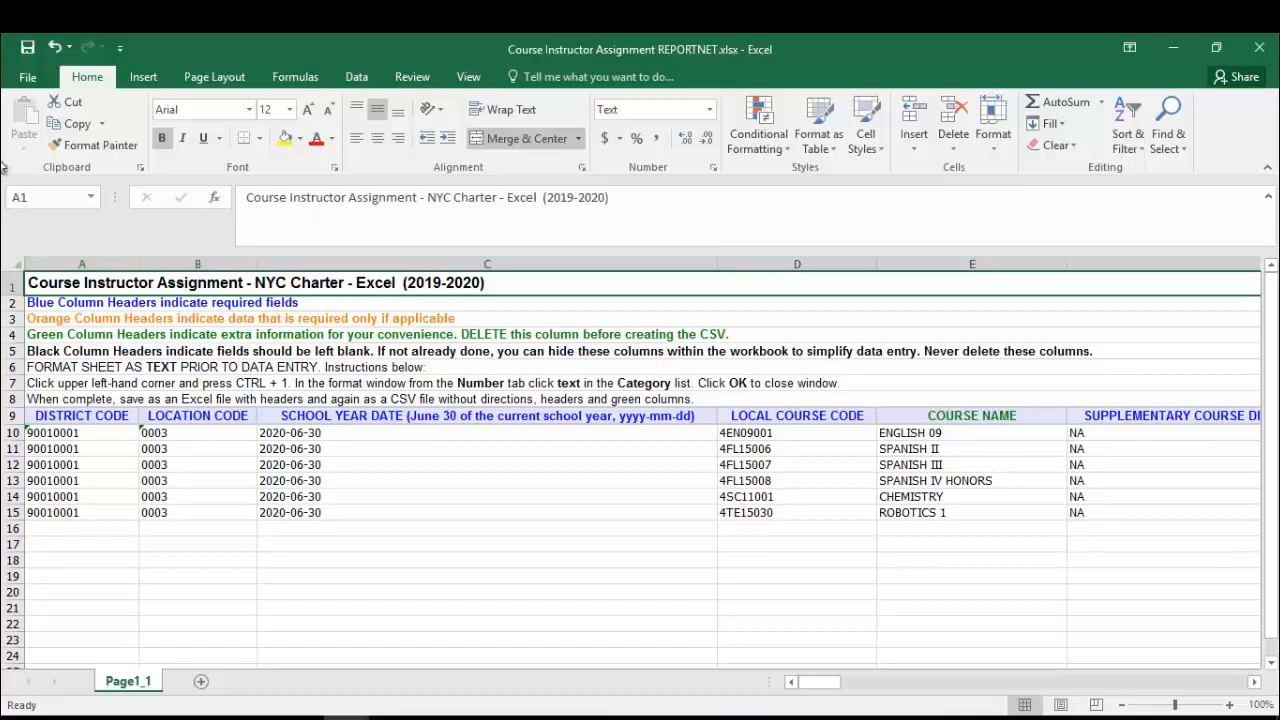
Step: Read the instruction rows 2 to 8 on header colors, text formatting and saving the file
key("Down")
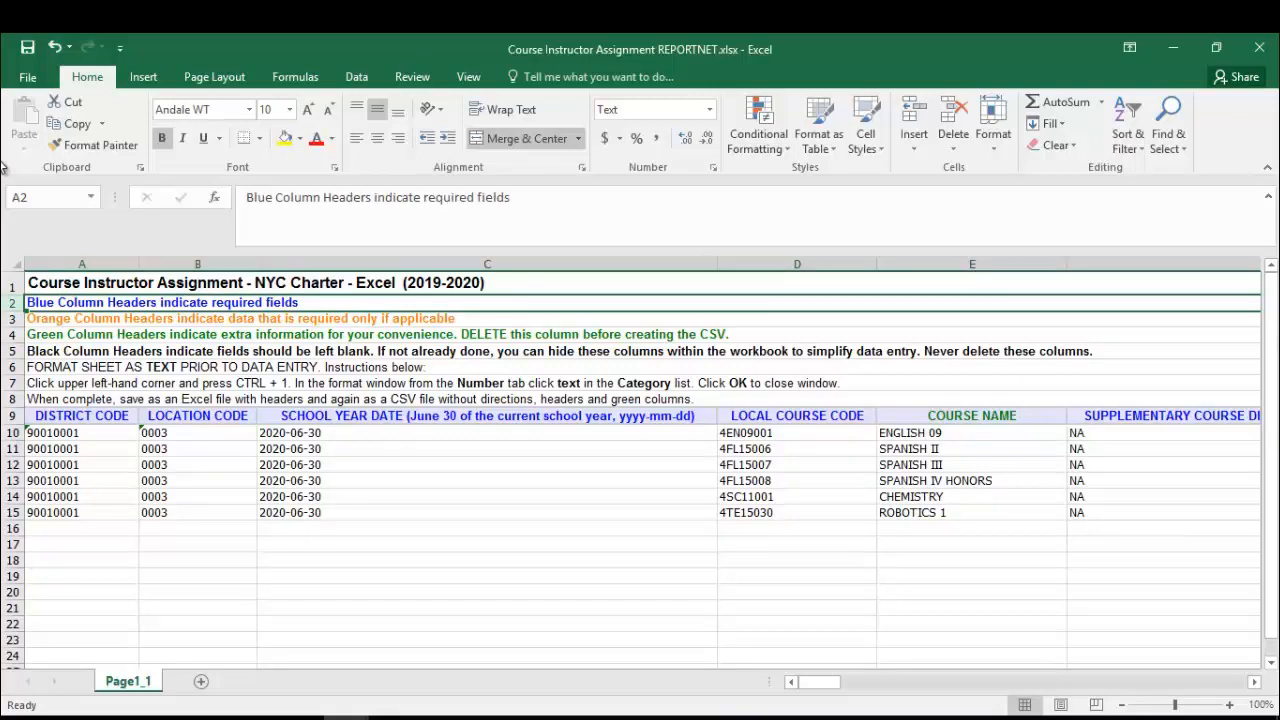
key("Down")
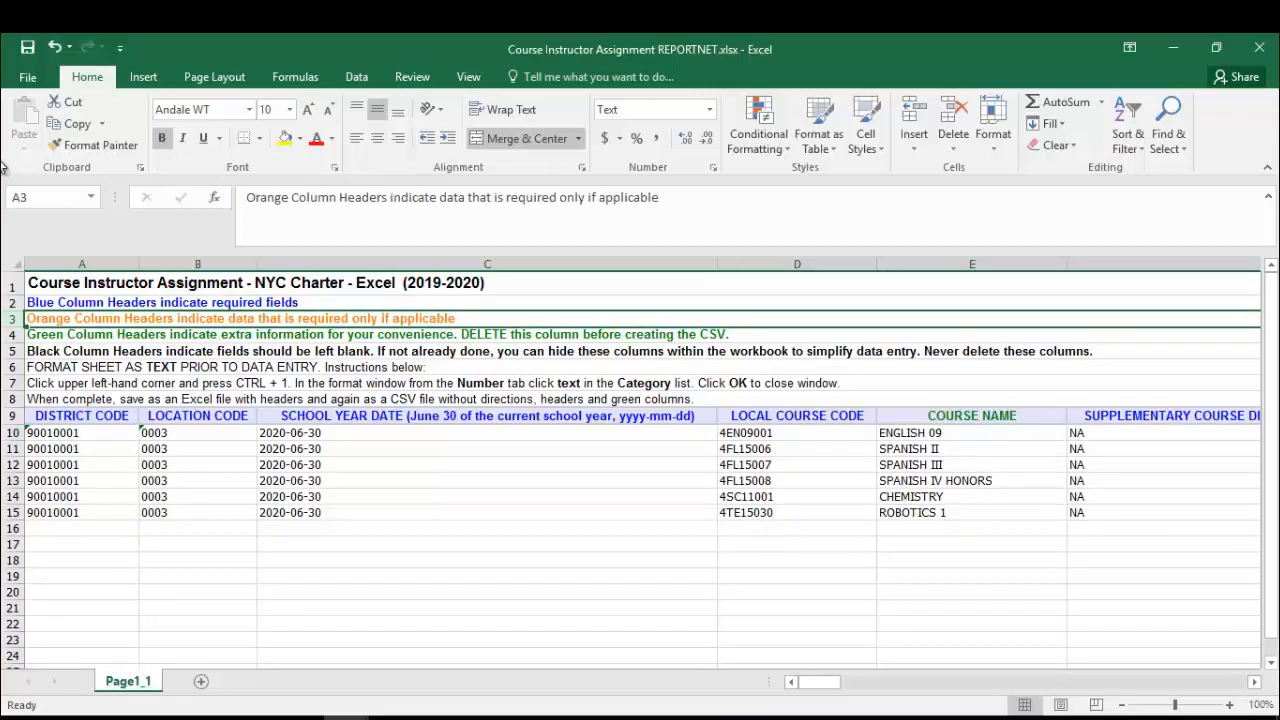
key("Down")
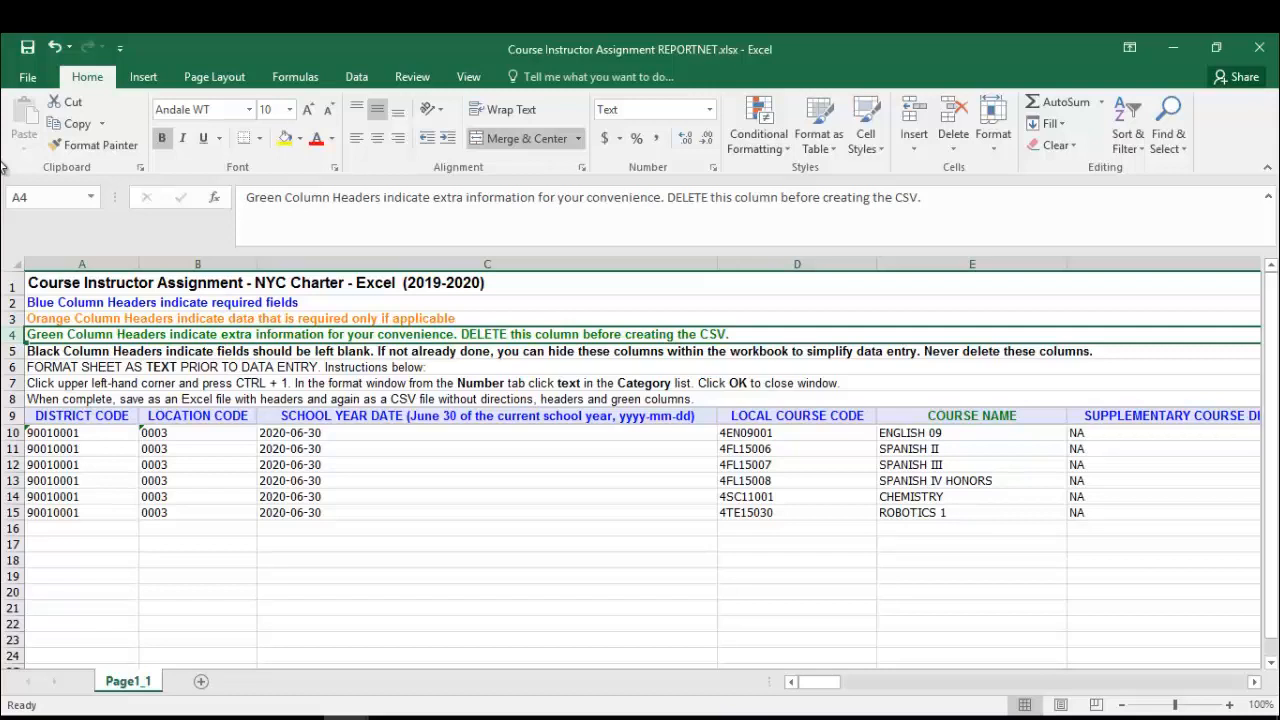
key("Down")
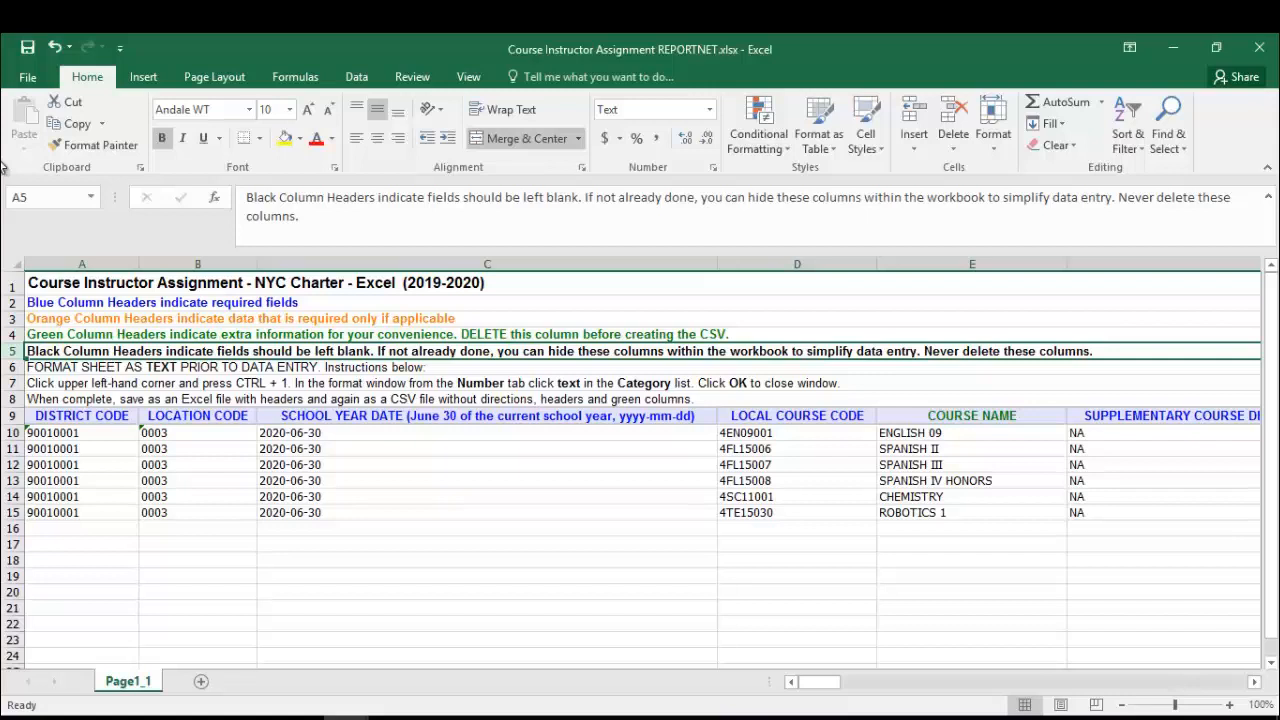
key("Down")
key("shift+Down")
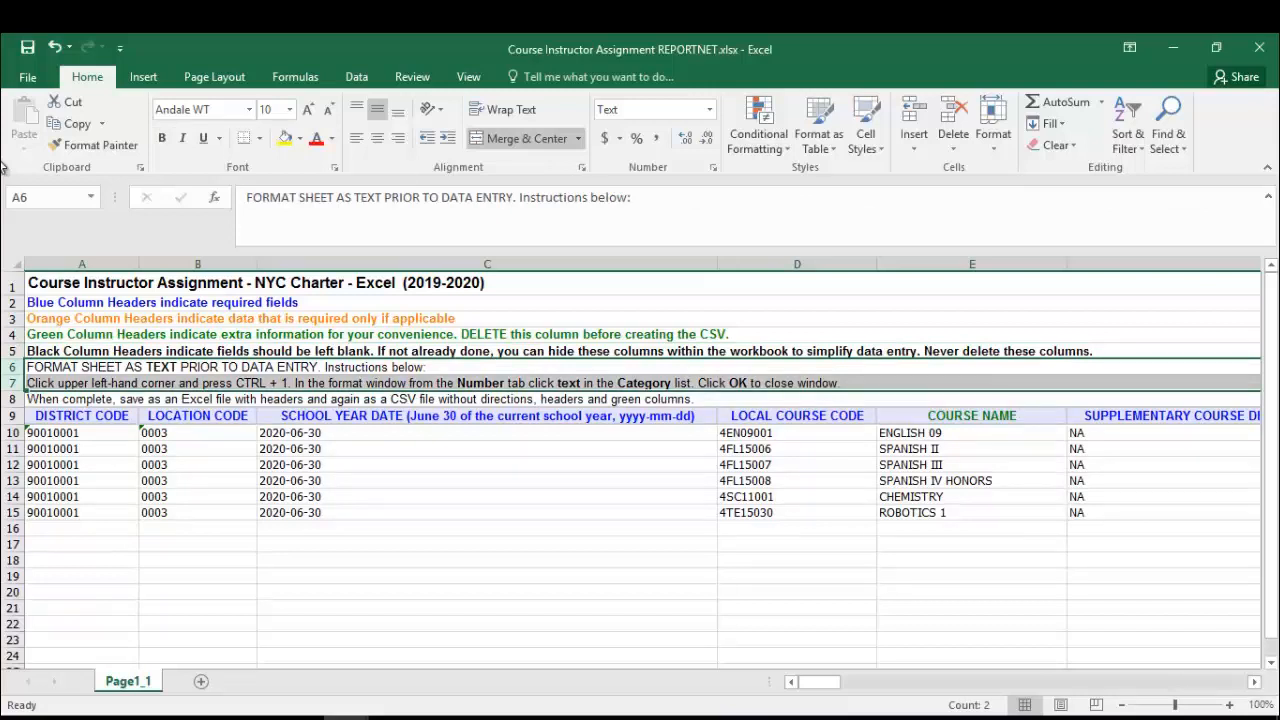
key("Down")
key("Down")
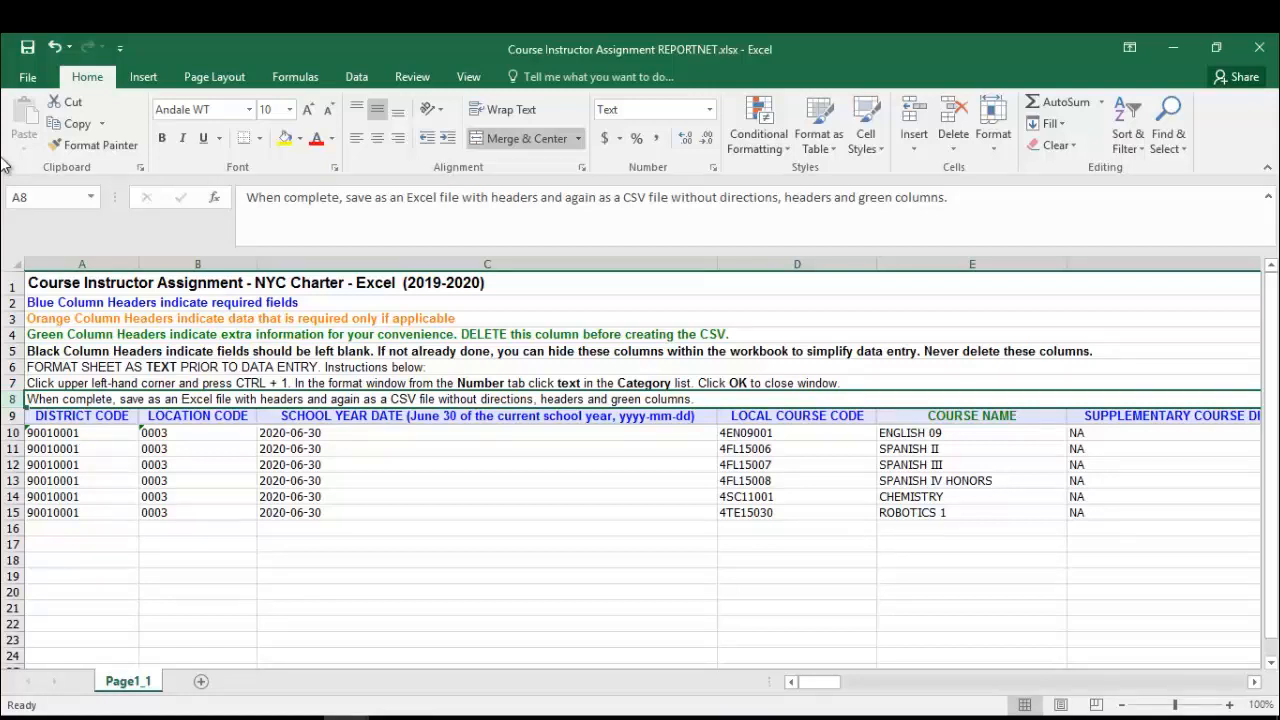
Step: Review the row 9 column headers from District Code across to Teacher ID
key("Down")
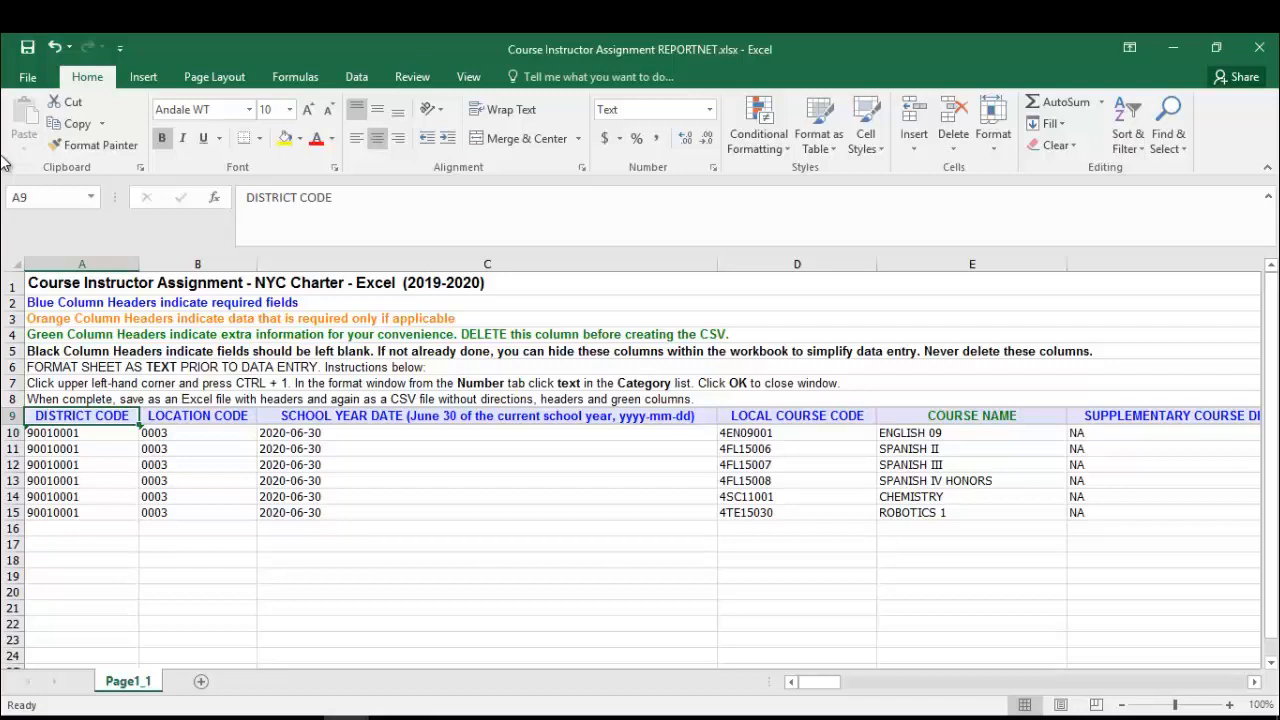
key("Right")
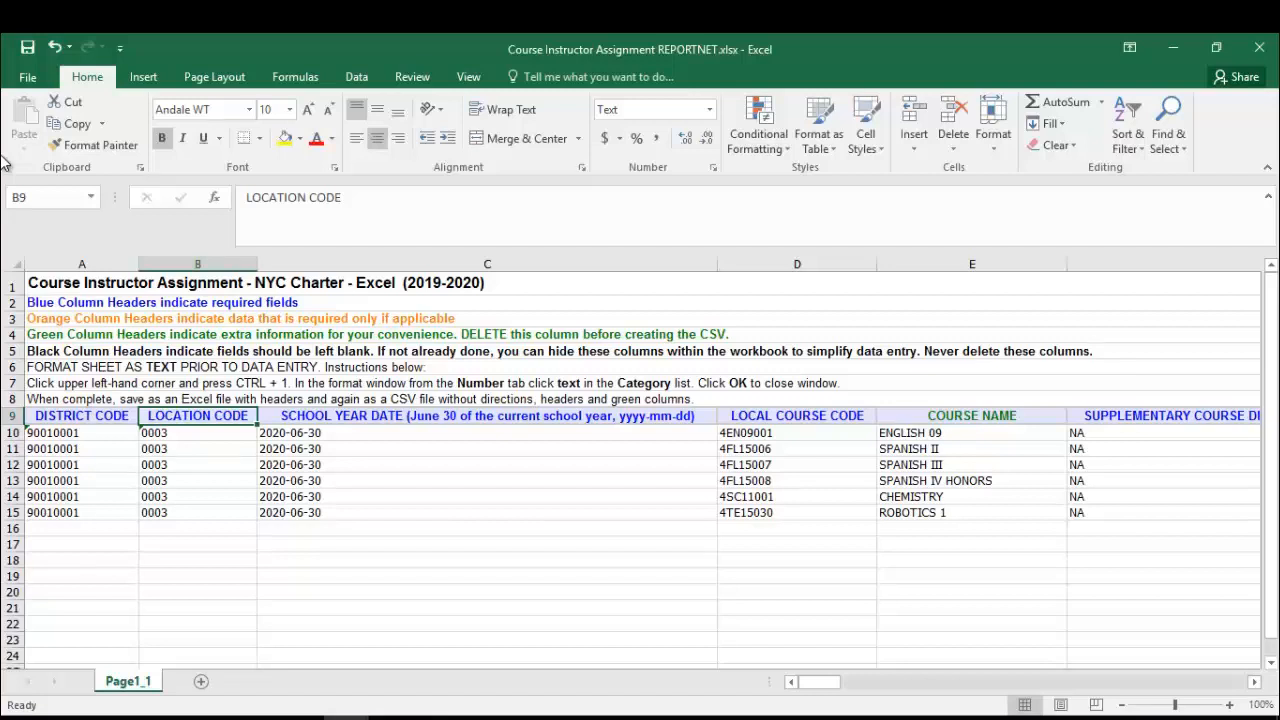
key("Right")
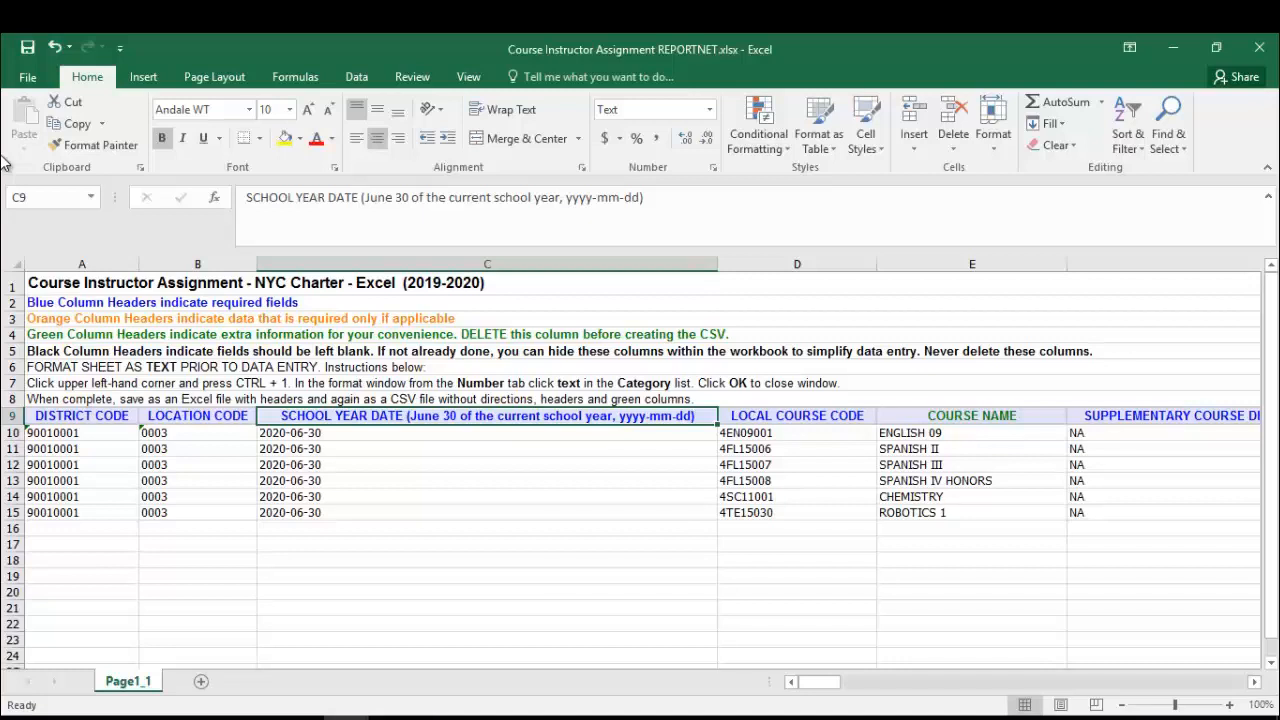
key("Right")
key("shift+Right")
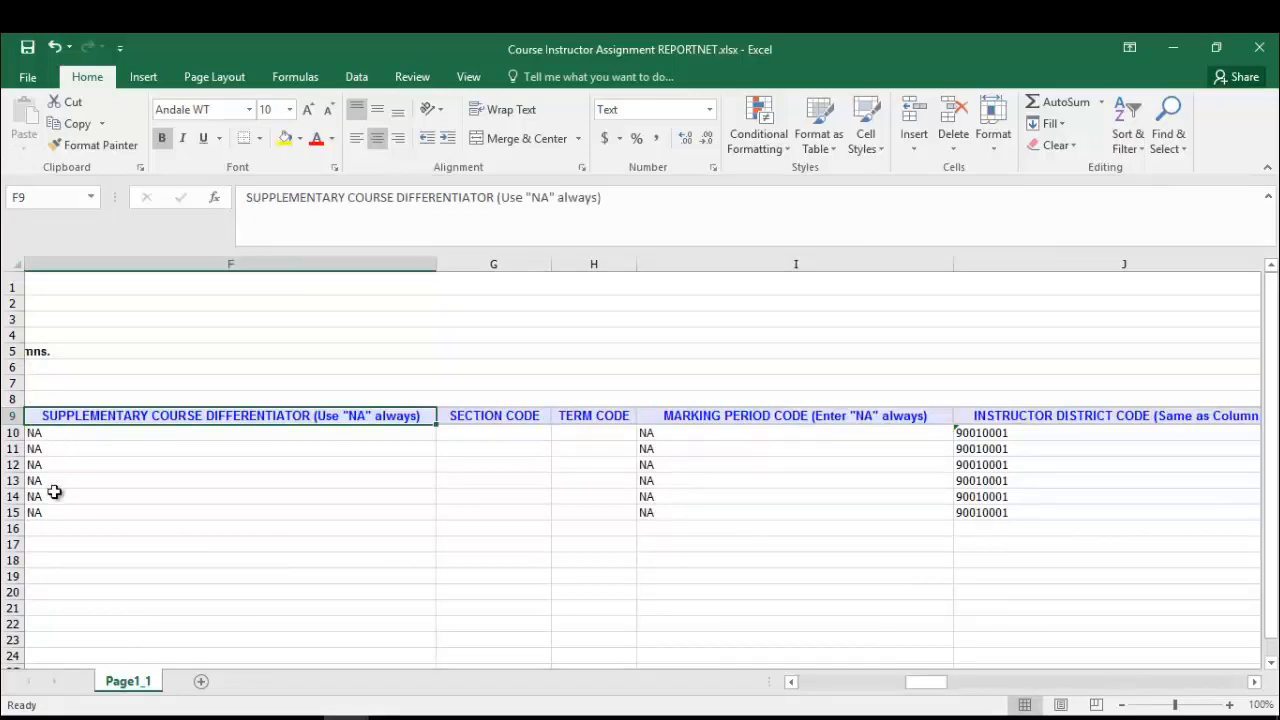
key("Right")
key("shift+Right")
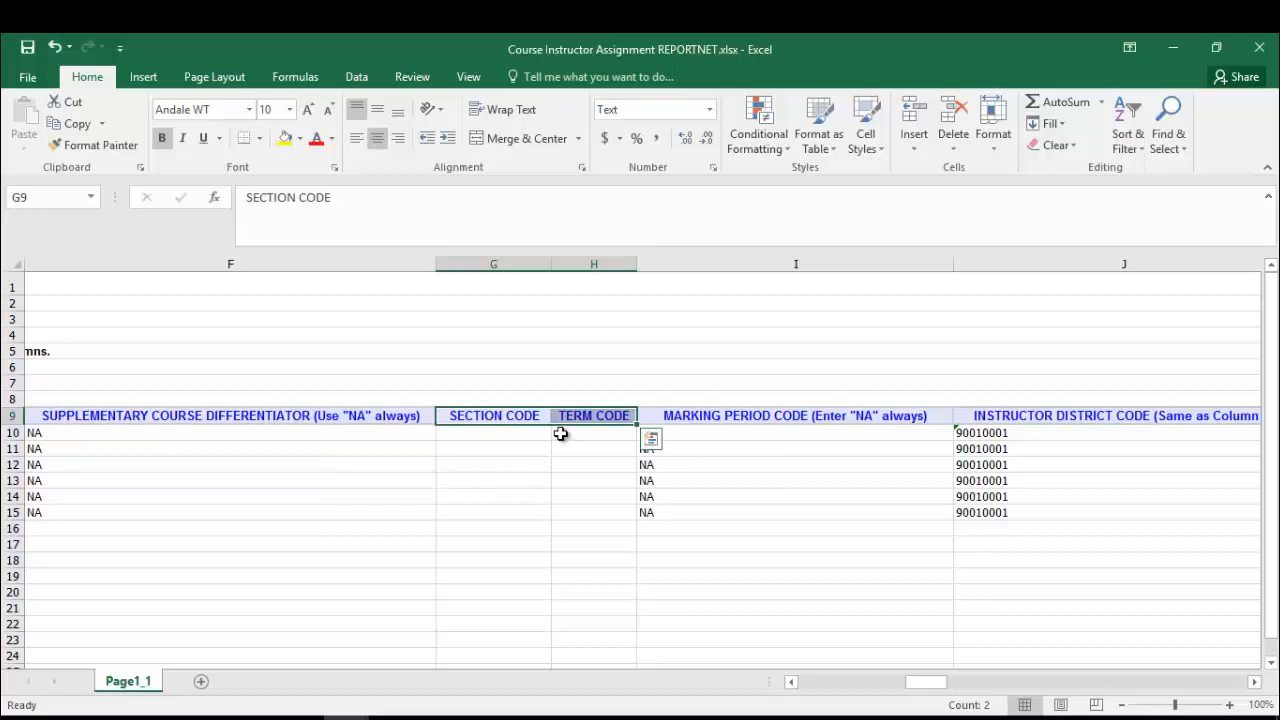
key("Right")
key("Right")
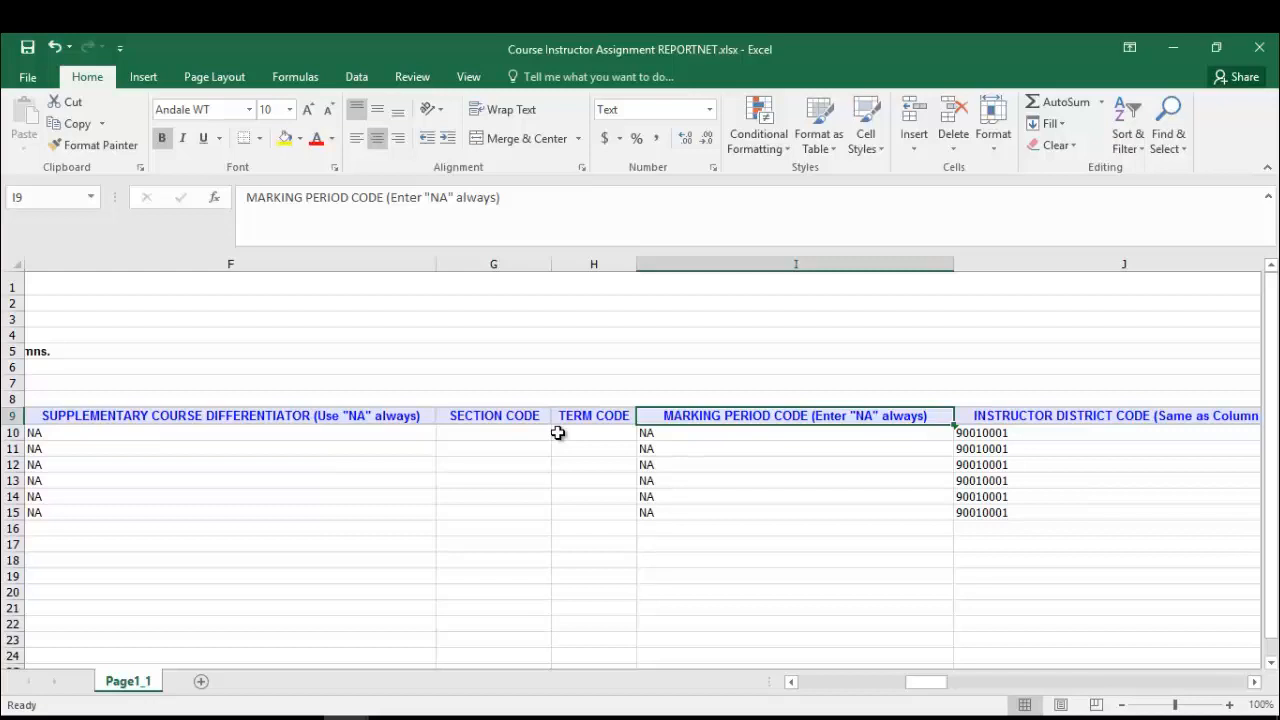
key("Right")
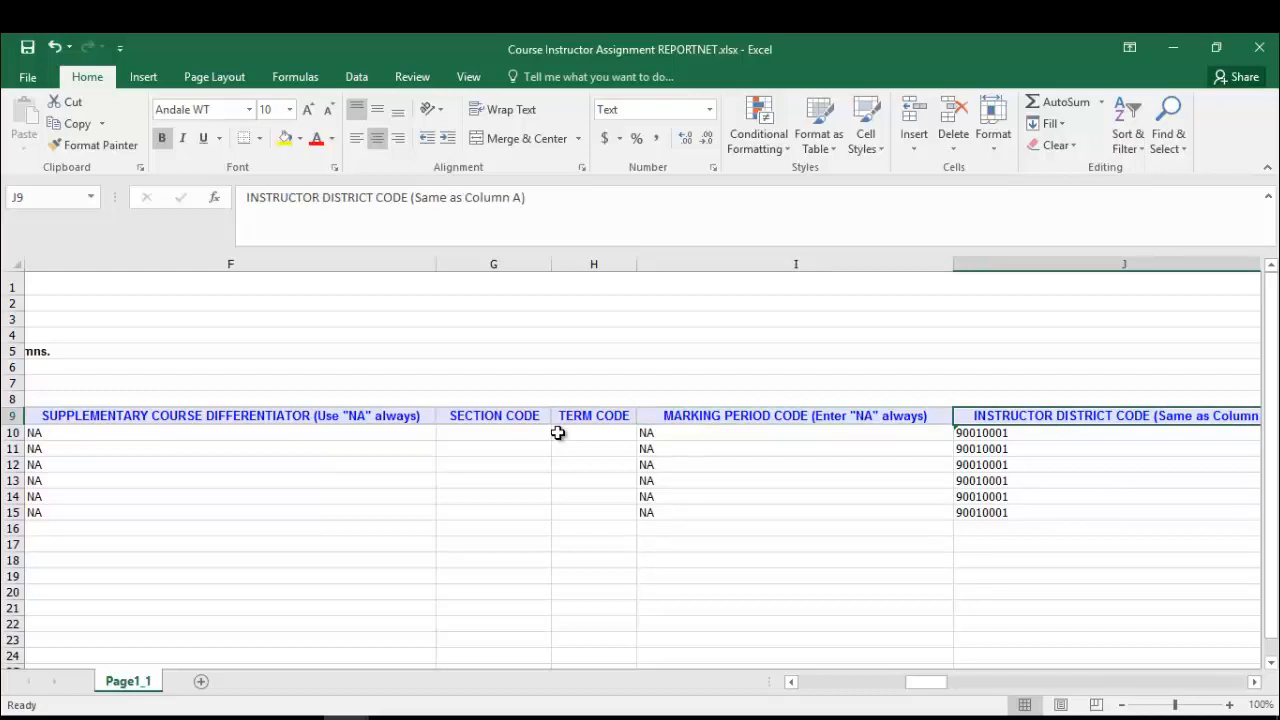
key("Right")
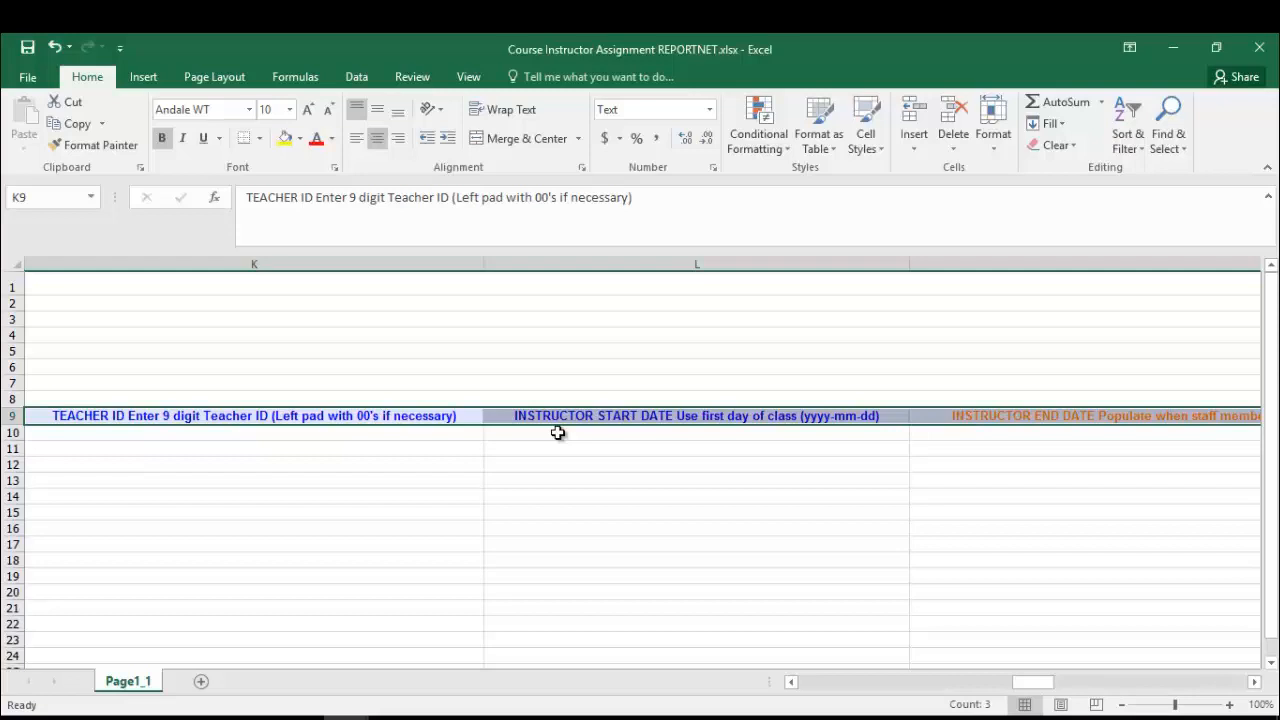
Step: Hide the black-headed Instructor Type Code column (P), which should be left blank
key("Right")
key("Right")
key("Right")
key("Right")
key("Right")
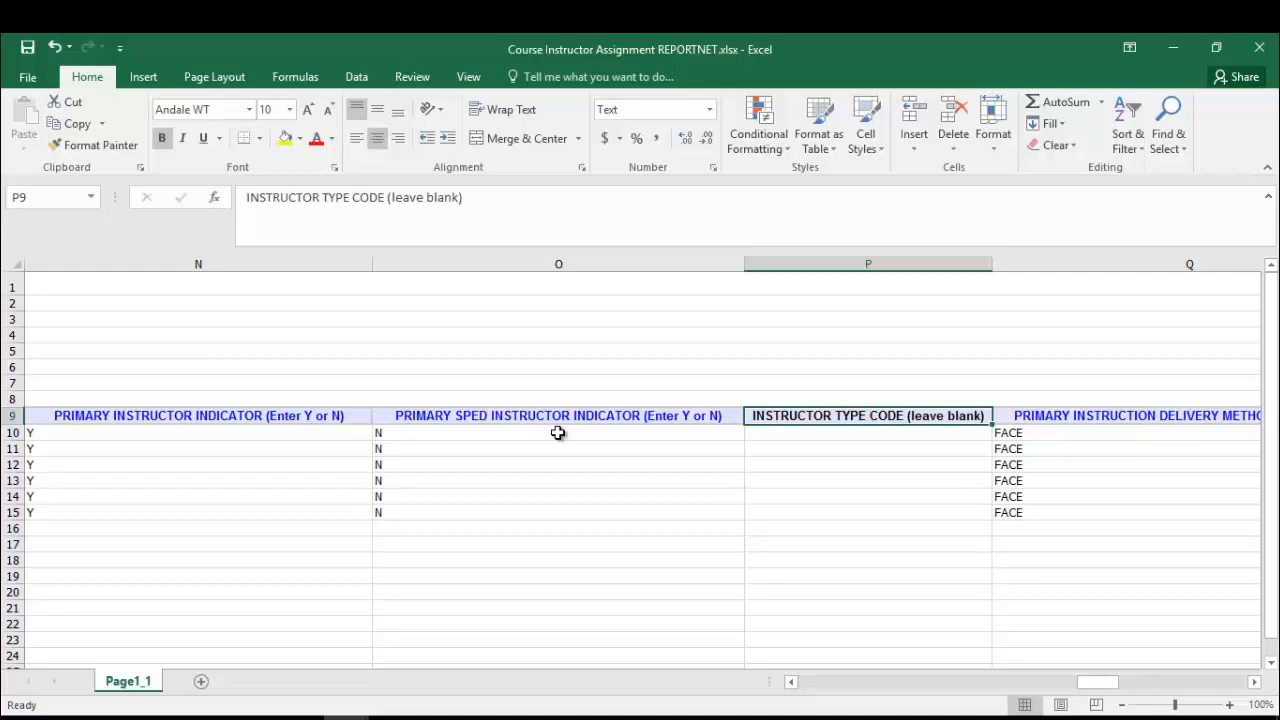
key("ctrl+space")
key("ctrl+0")
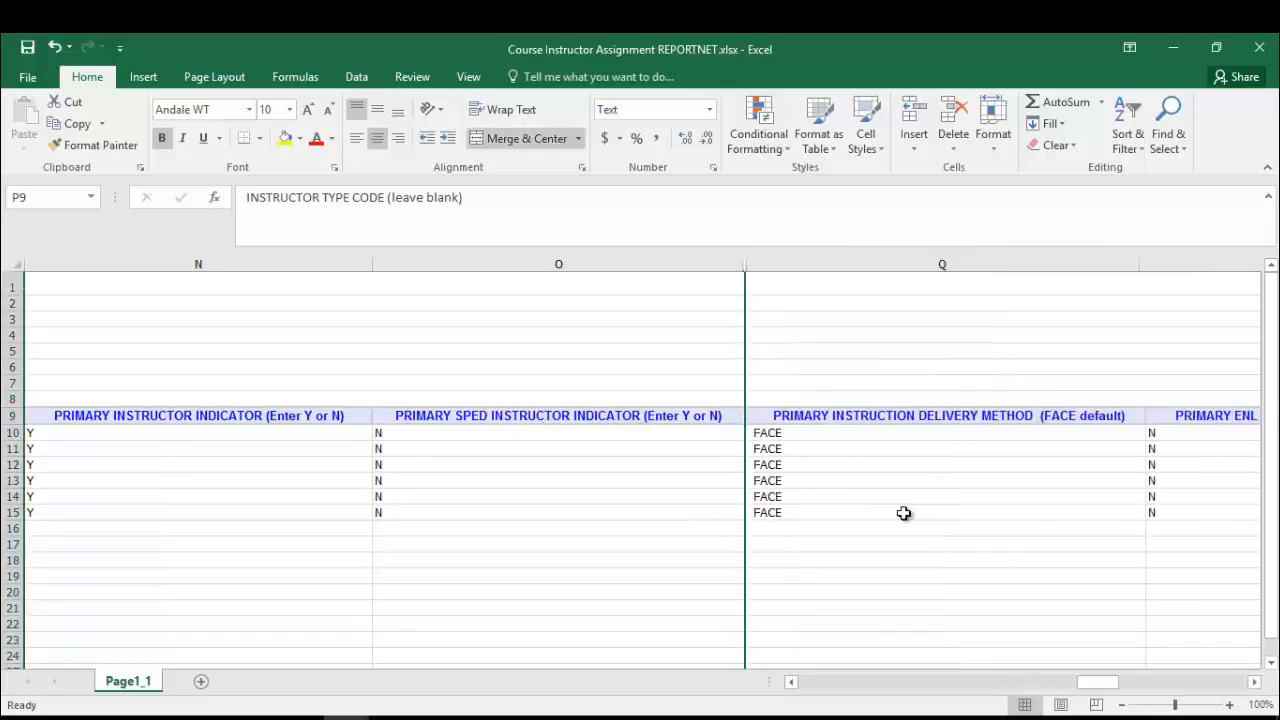
Step: Review the headers beyond the hidden column and select the entire Alternative Instruction Language Code column (T)
key("Right")
key("Right")
key("Right")
key("Right")
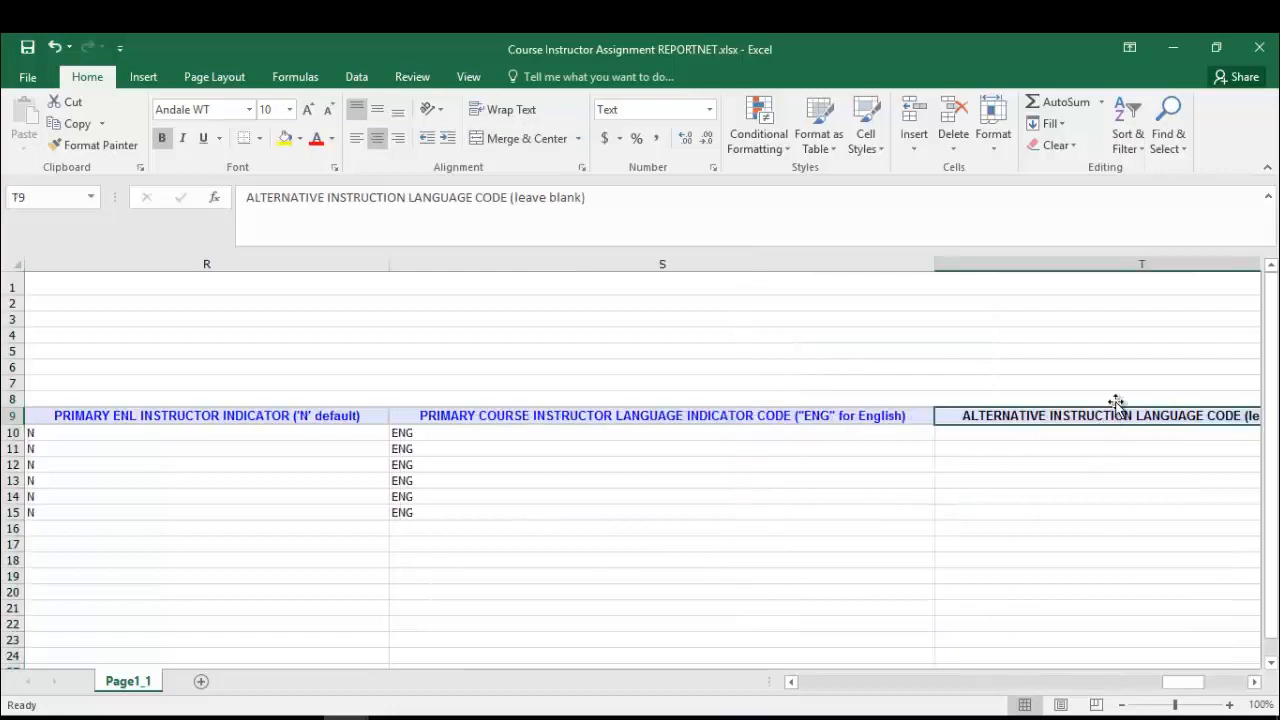
left_click(1107, 264)
scroll(1152, 503, "left", 3)
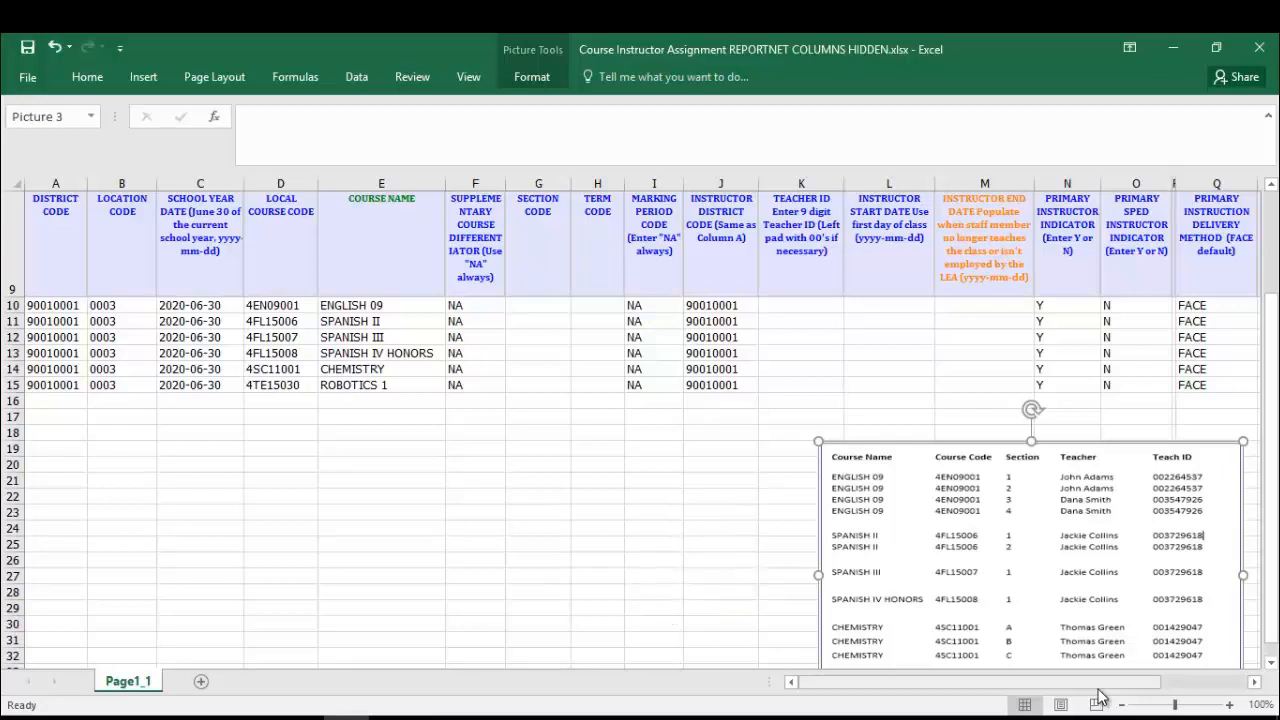
Step: Insert three blank rows directly below the ENGLISH 09 row in the COLUMNS HIDDEN workbook
key("ctrl+z")
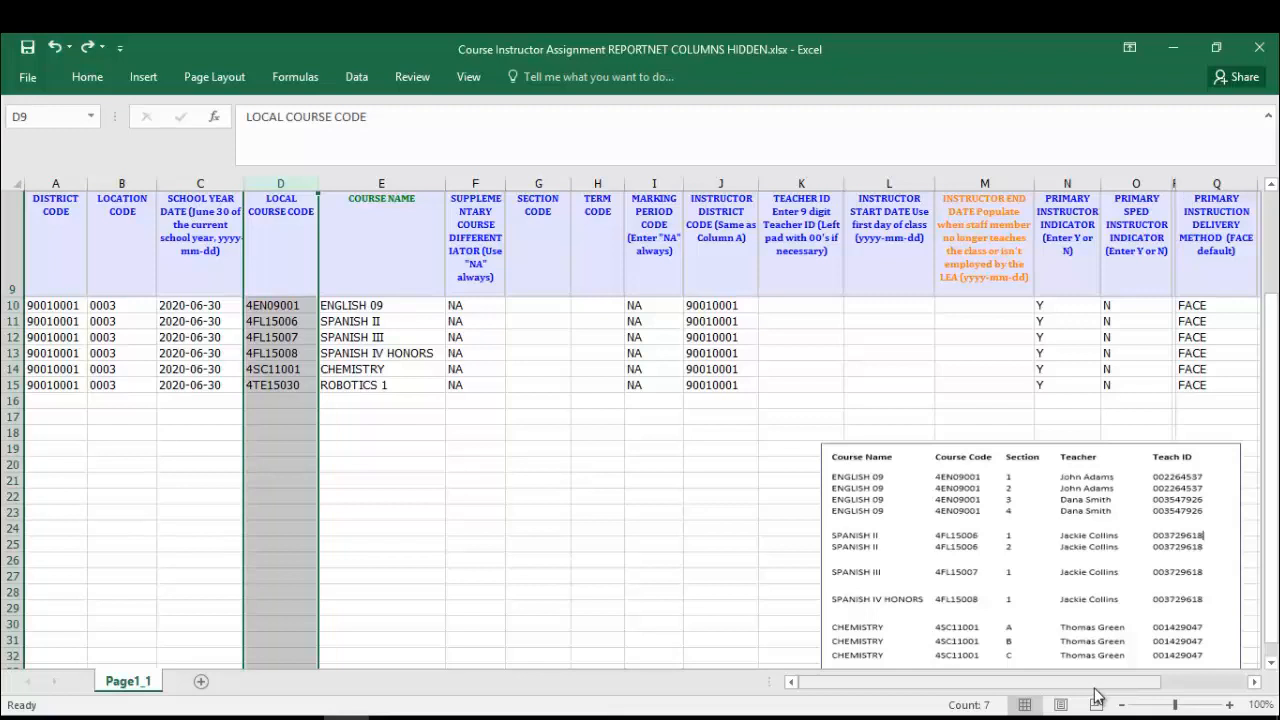
key("ctrl+Home")
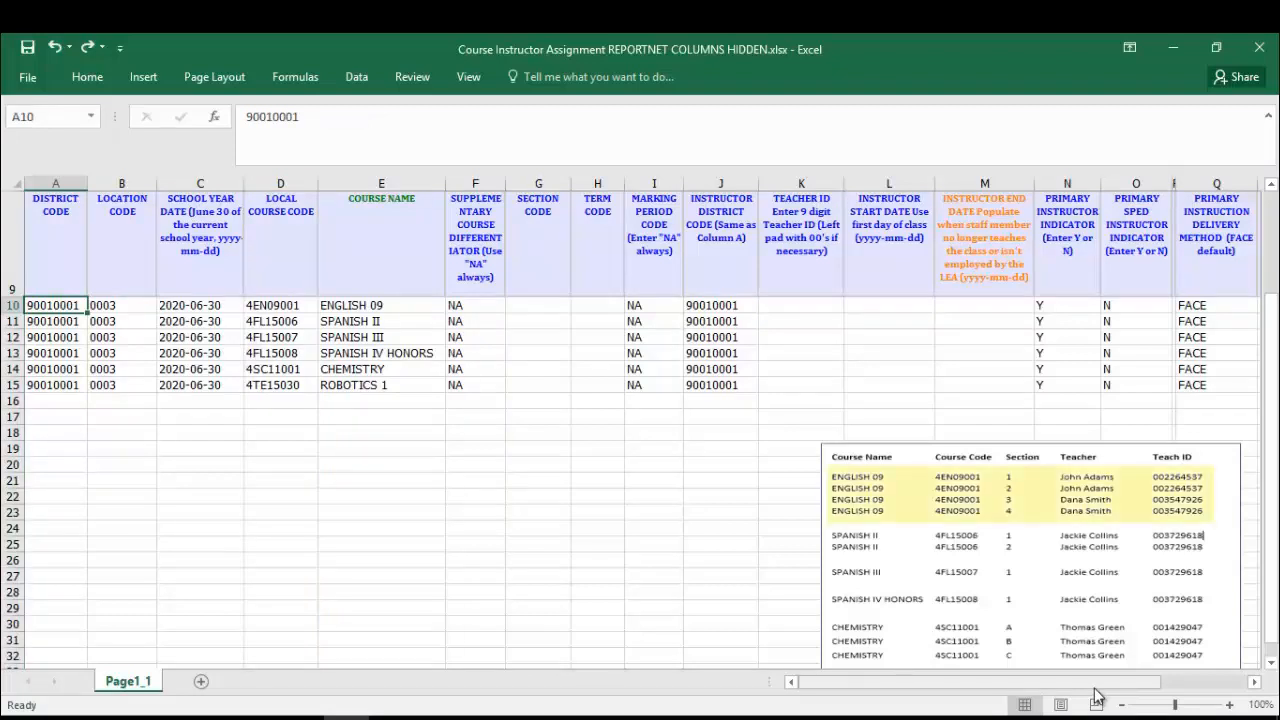
left_click(6, 305)
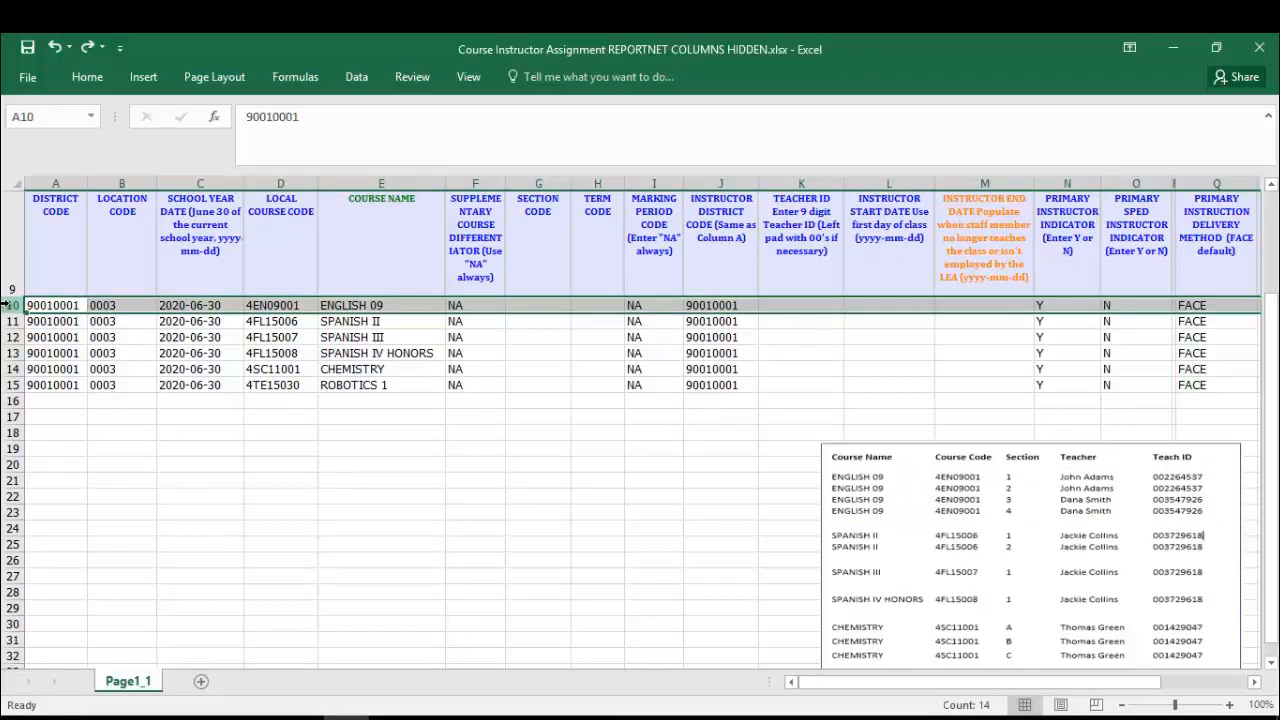
left_click_drag(6, 321, 6, 353)
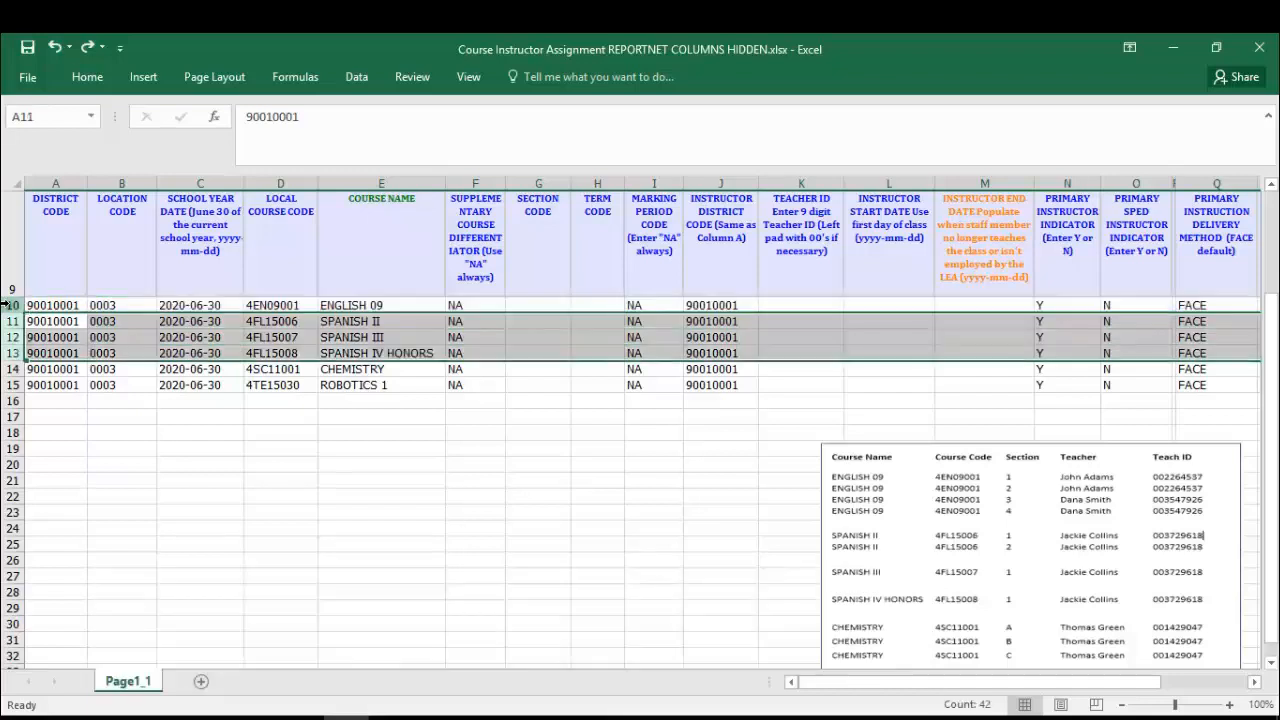
right_click(399, 341)
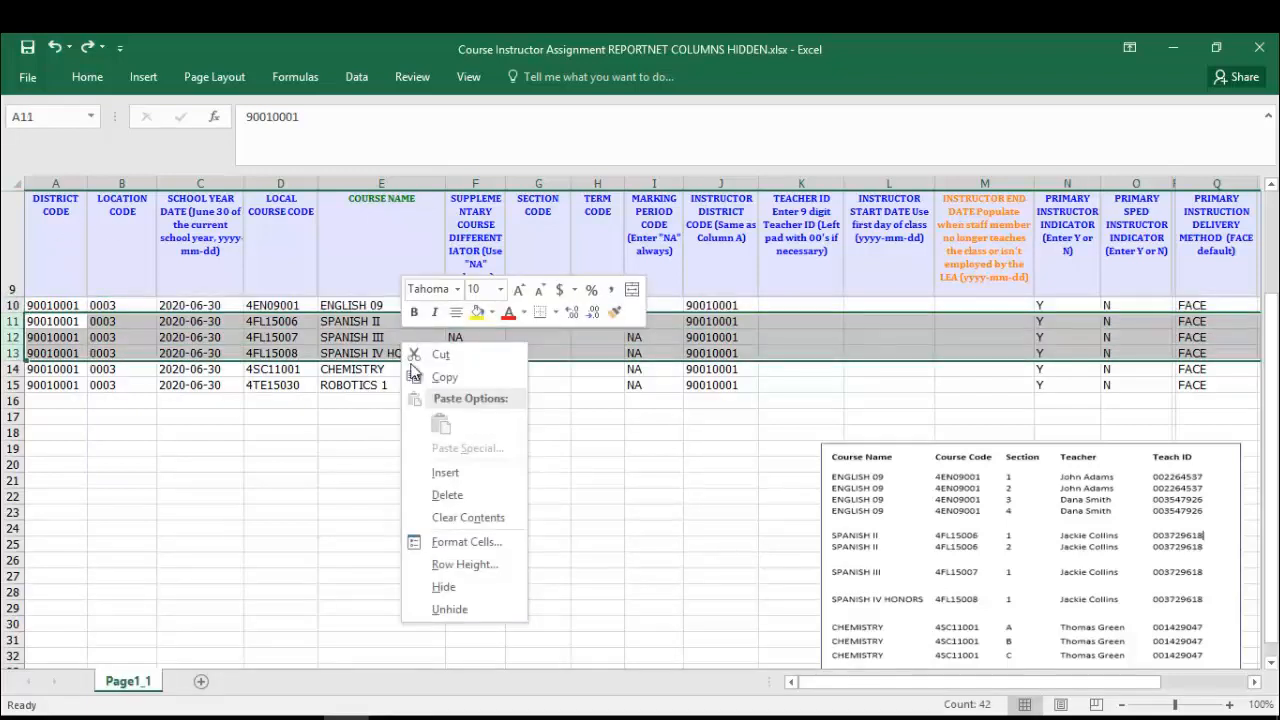
left_click(446, 473)
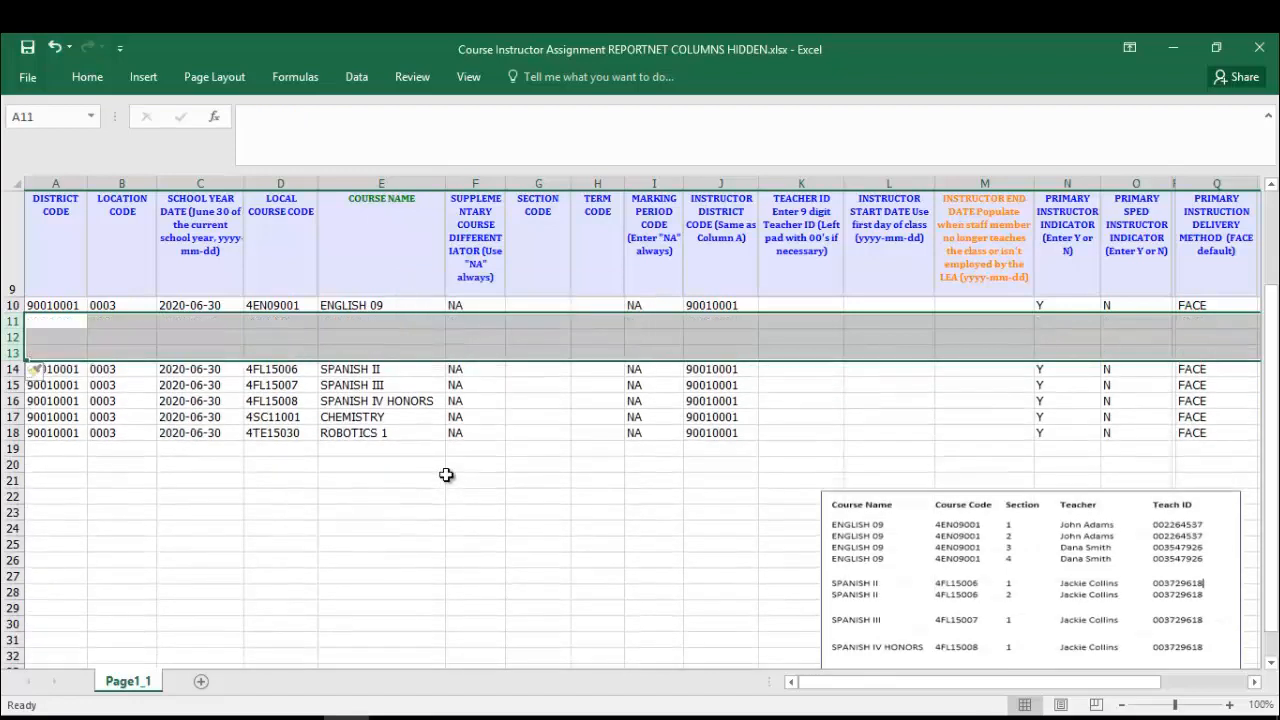
Step: Copy the ENGLISH 09 row (row 10) into the three blank rows 11 to 13 below it
key("Up")
key("shift+space")
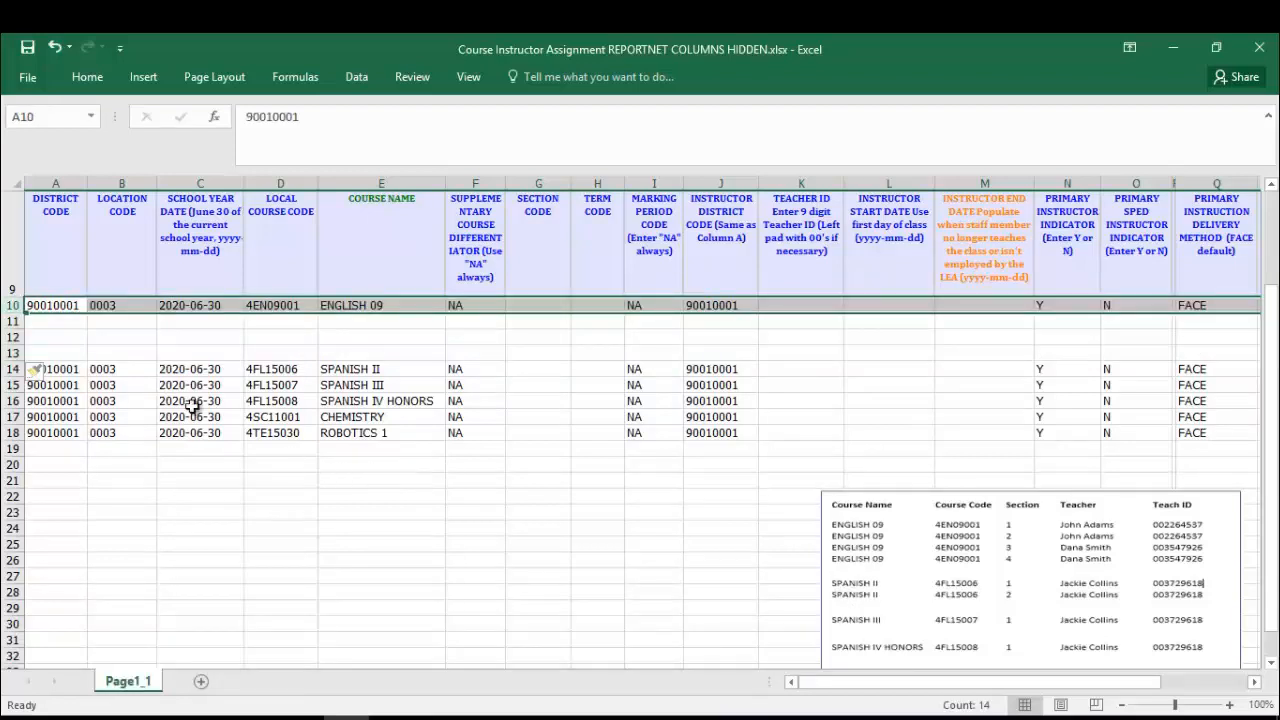
right_click(18, 306)
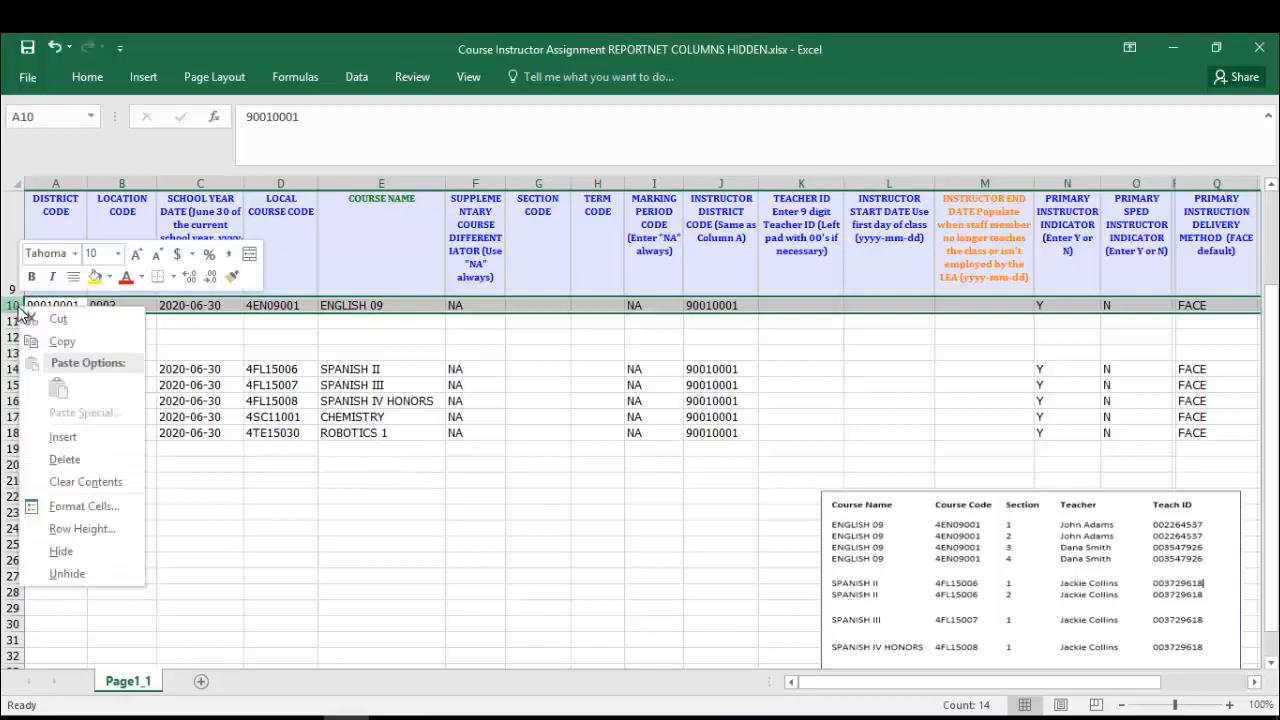
left_click(61, 342)
left_click_drag(13, 321, 14, 352)
right_click(85, 348)
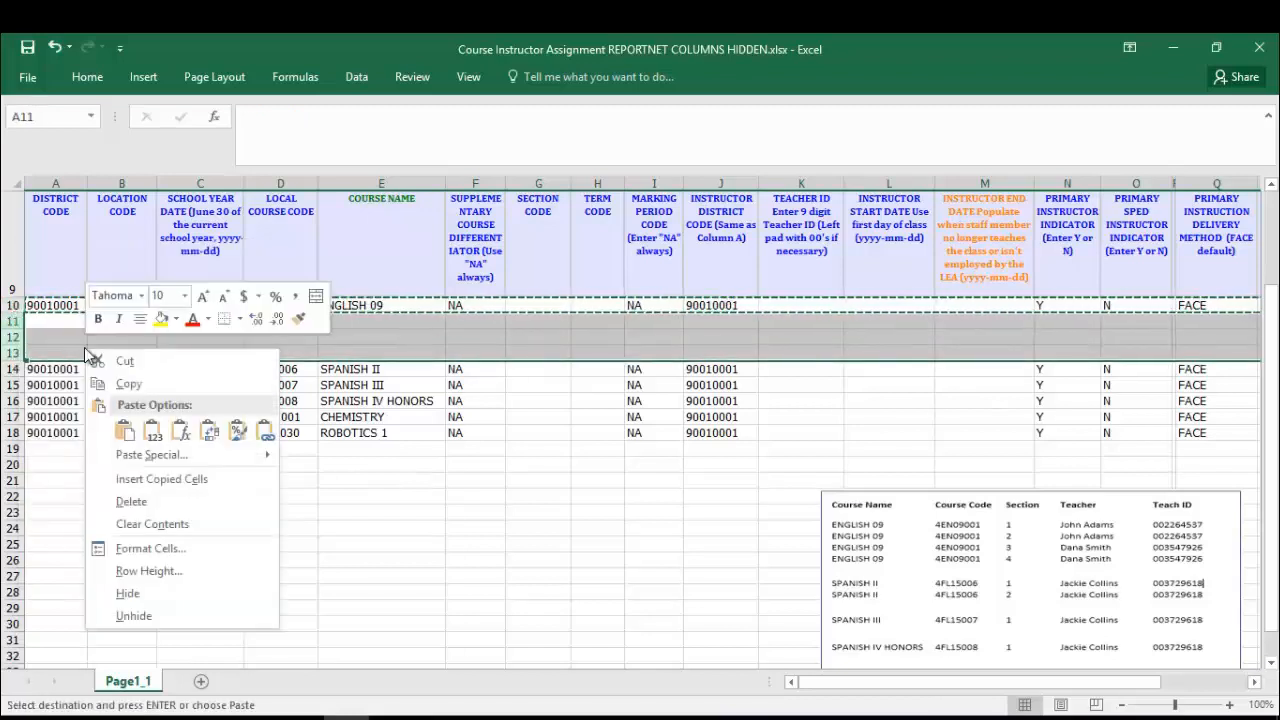
left_click(124, 430)
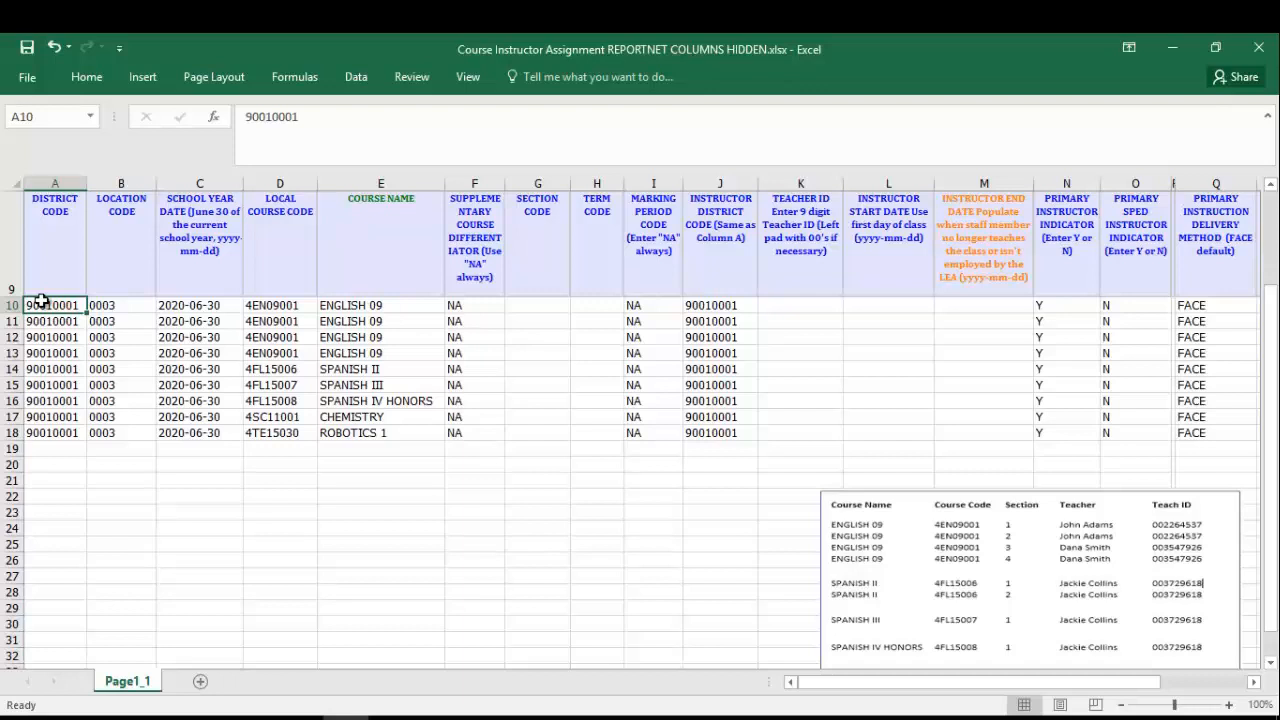
Step: Enter section codes 1, 2, 3 and 4 for the four ENGLISH 09 rows
left_click(551, 307)
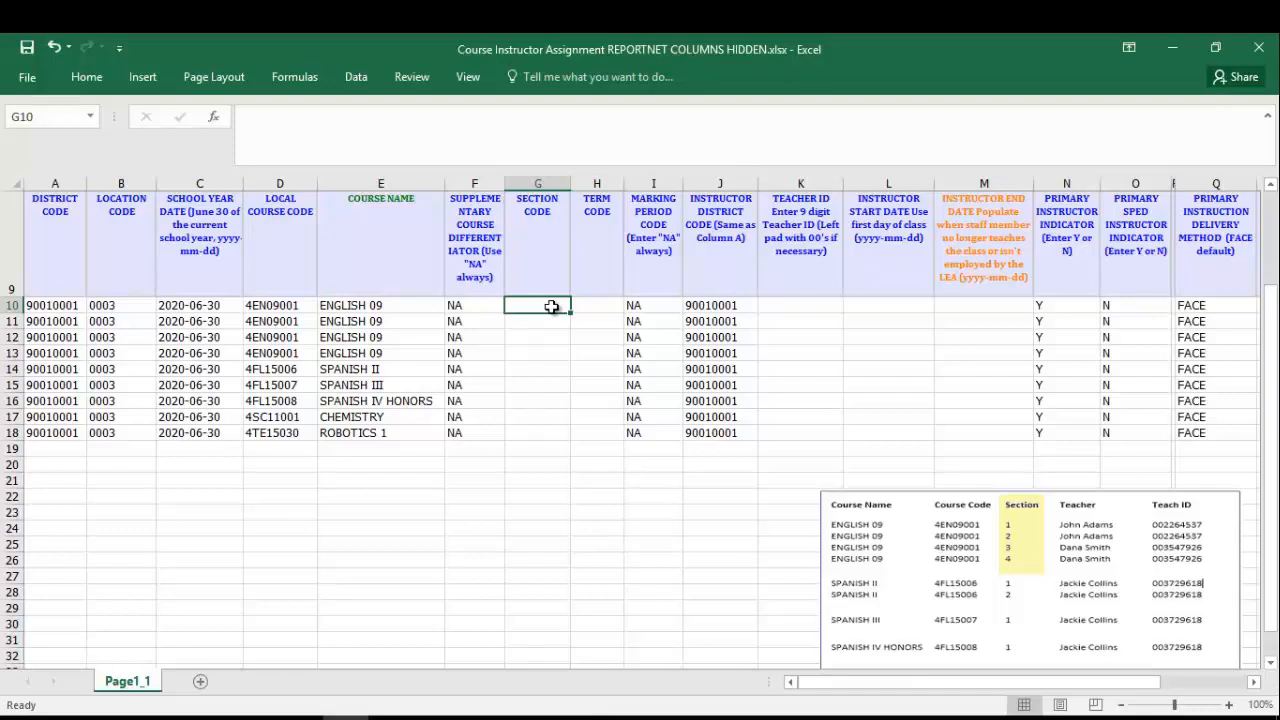
type("1")
key("Return")
type("2")
key("Return")
type("3")
key("Return")
type("4")
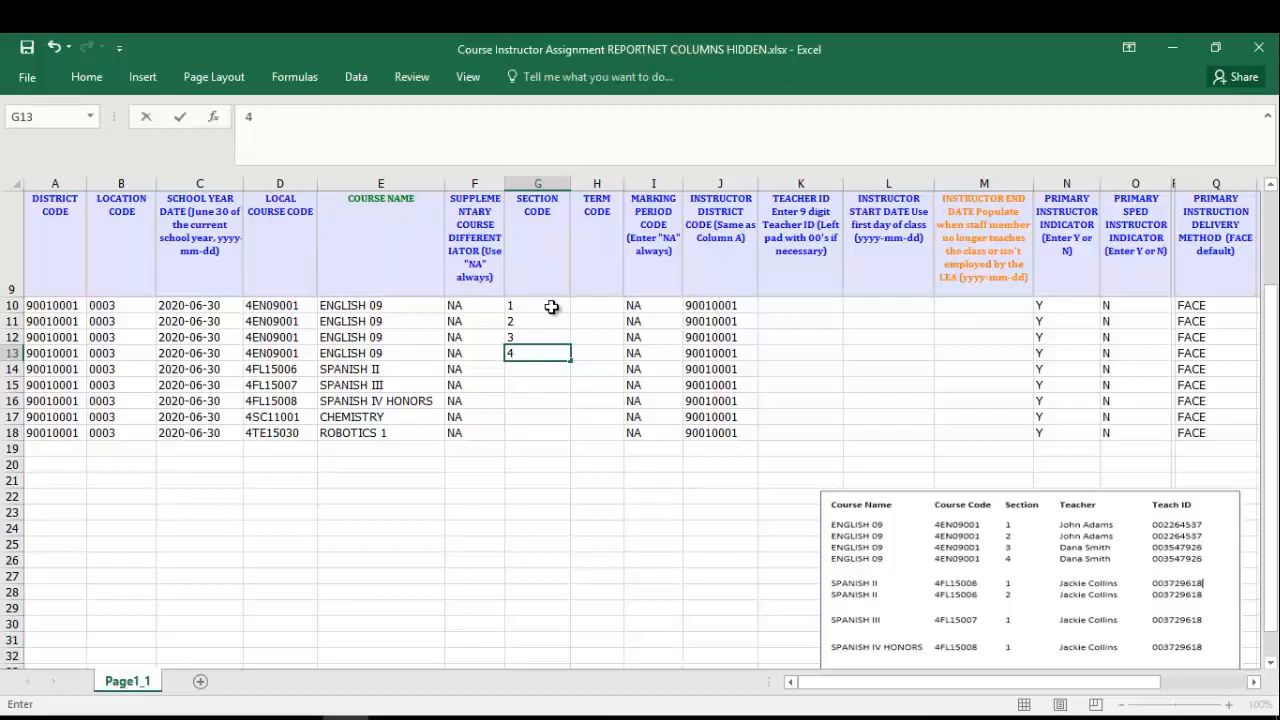
Step: Enter term code 4 for the four ENGLISH 09 rows and fill in each section's teacher ID from the reference table
key("Right")
key("Up")
key("Up")
key("Up")
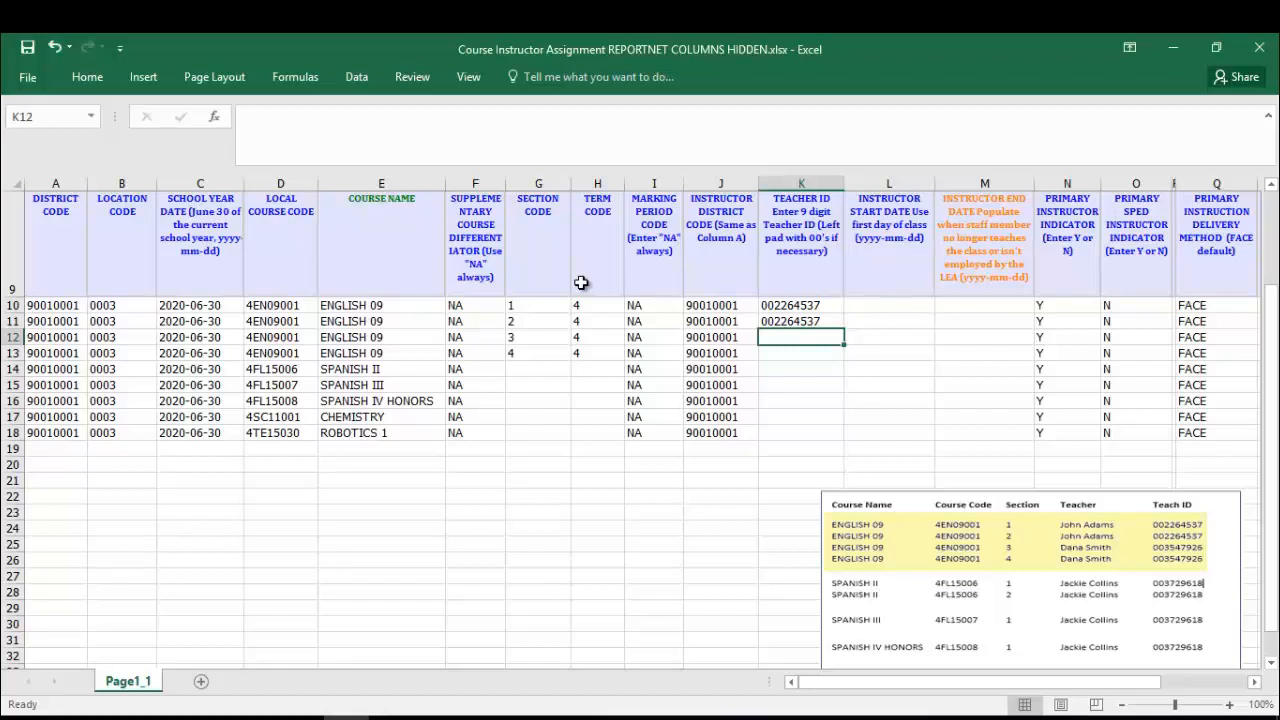
Step: Set the instructor start date to 2019-06-30 for the four ENGLISH 09 rows
left_click(890, 302)
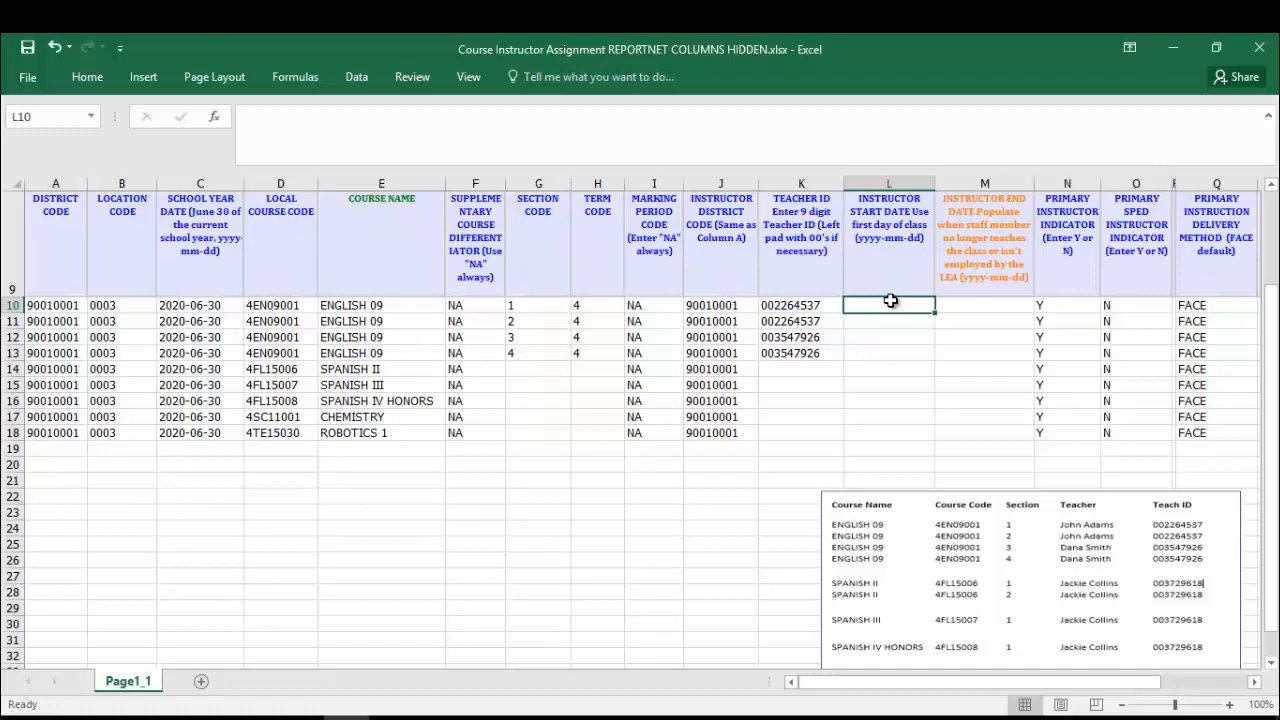
left_click(890, 228)
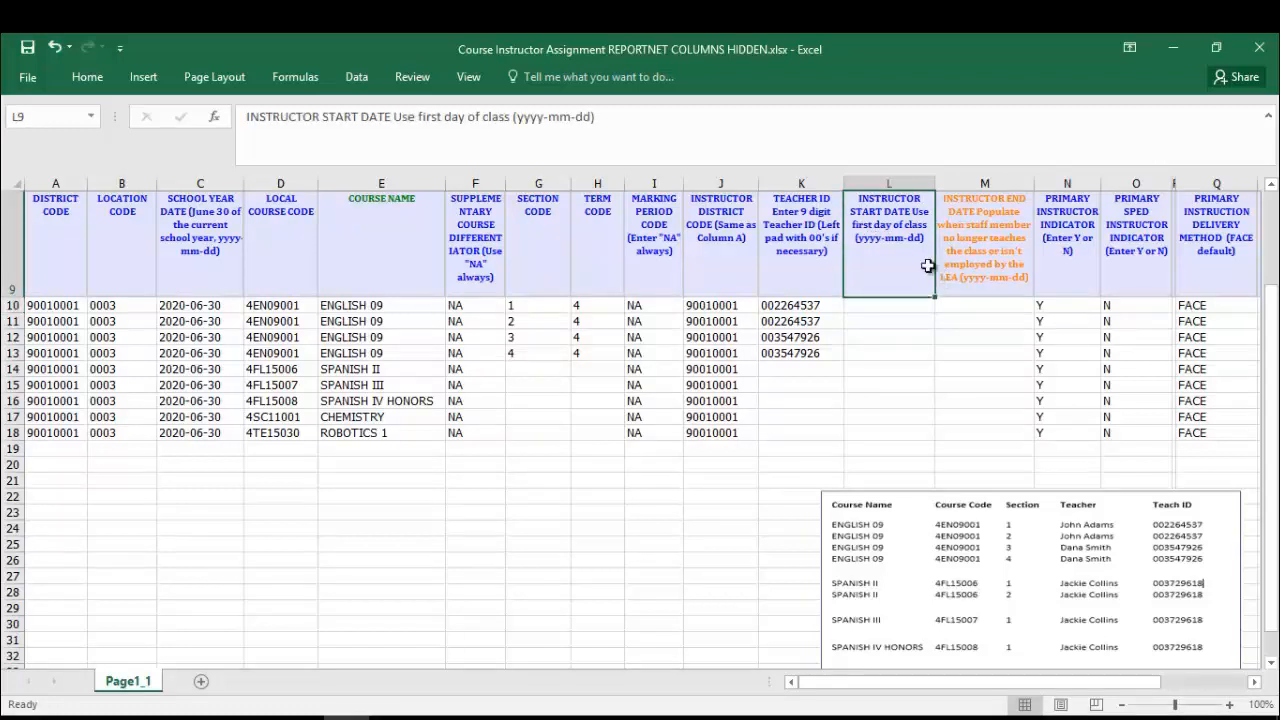
left_click(875, 301)
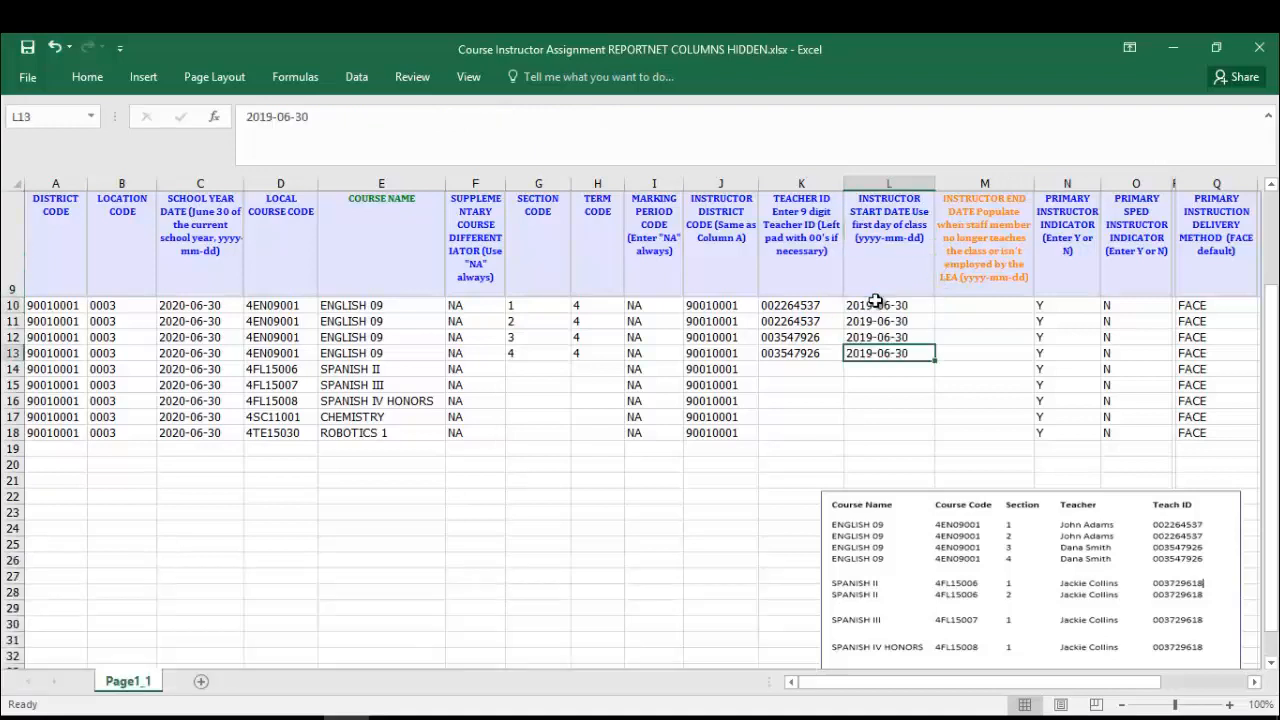
Step: Examine the Instructor End Date column and the headers of the Primary Instructor, Primary SPED Instructor and Primary ENL Instructor indicators
left_click(978, 307)
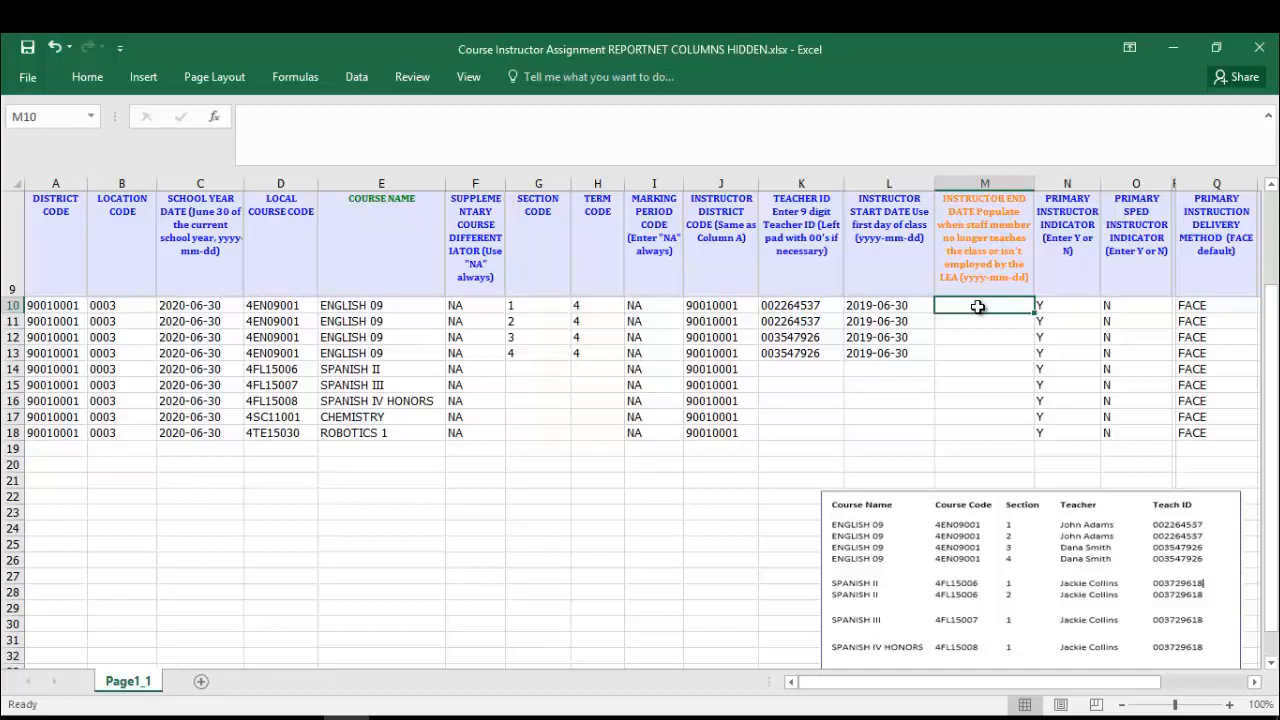
scroll(978, 306, "right", 5)
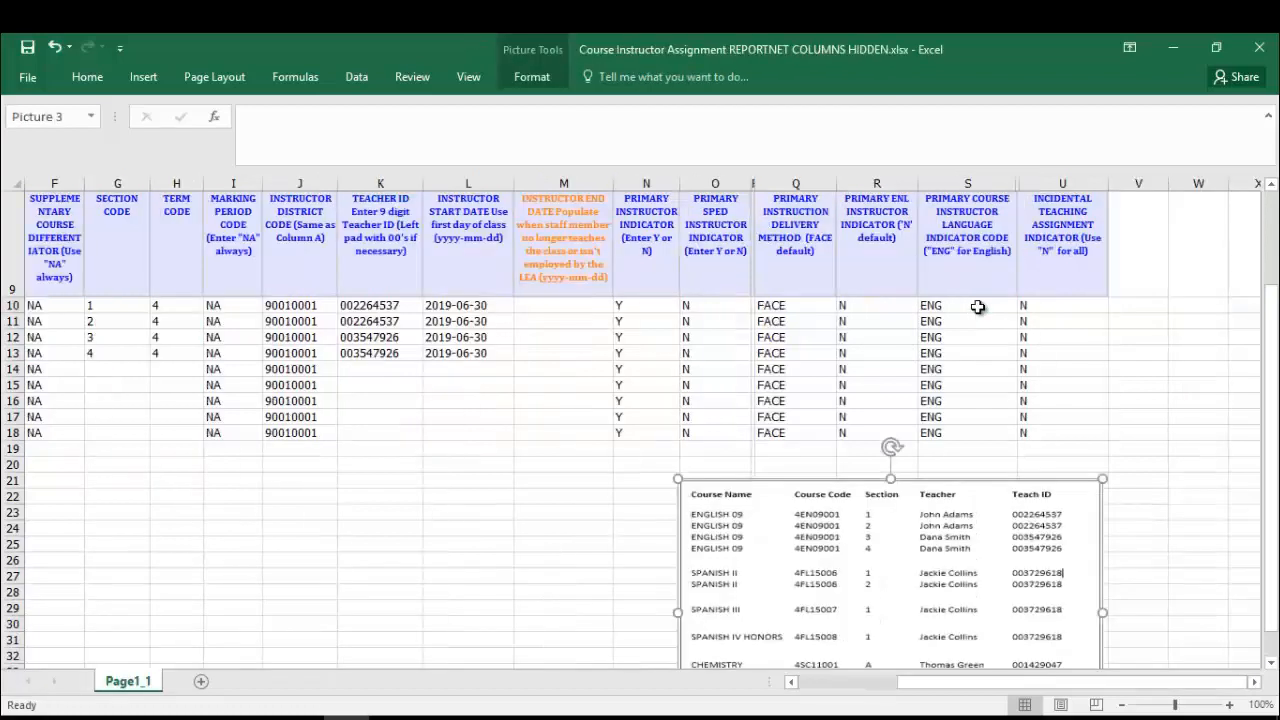
left_click(646, 240)
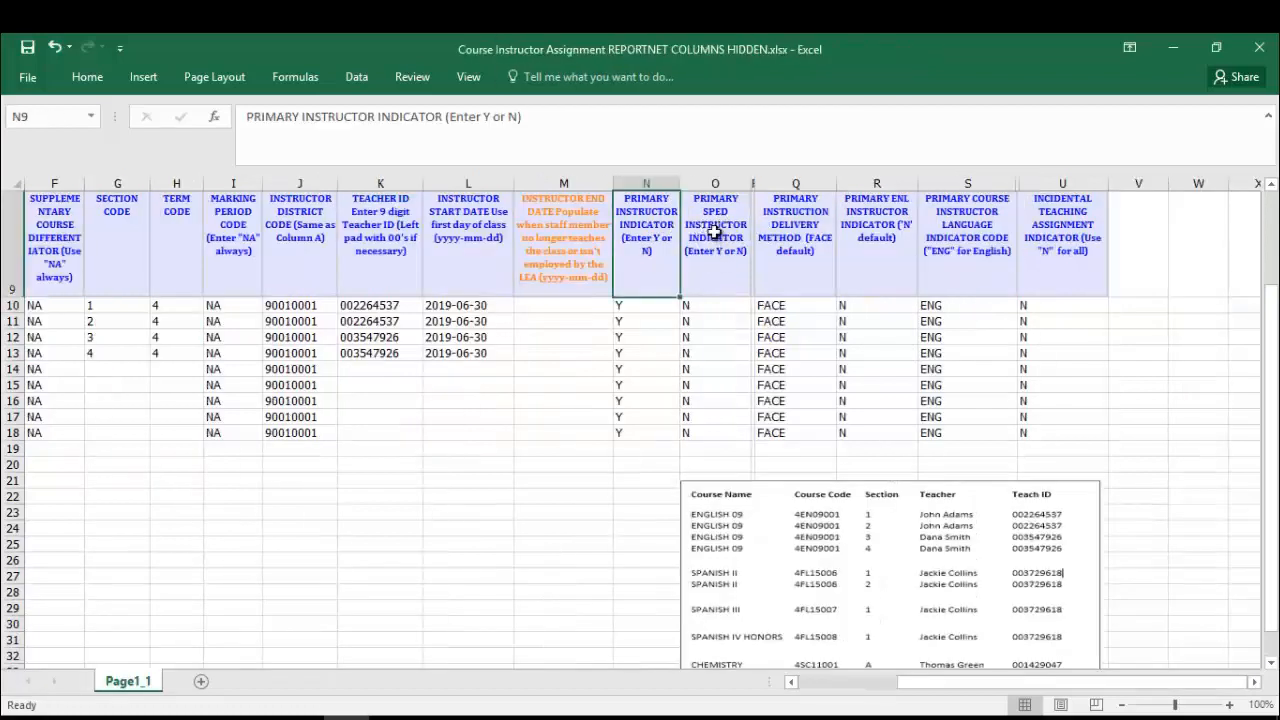
left_click(714, 232)
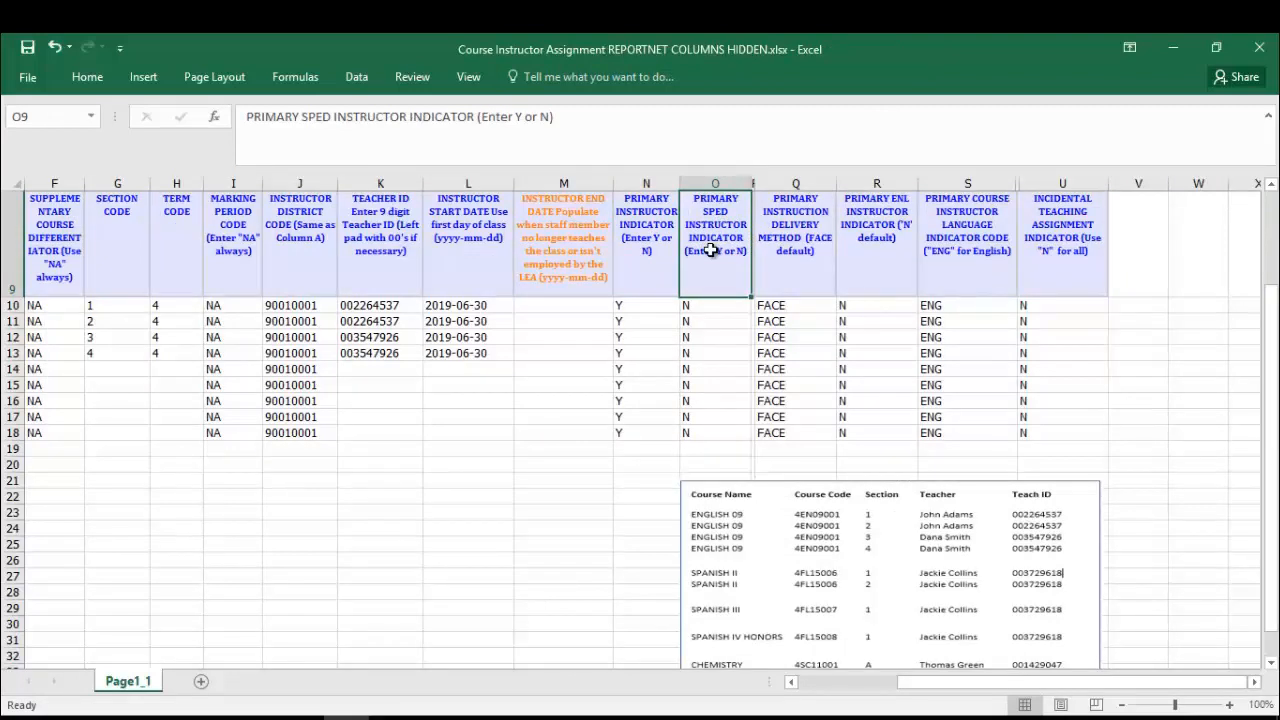
left_click(878, 229)
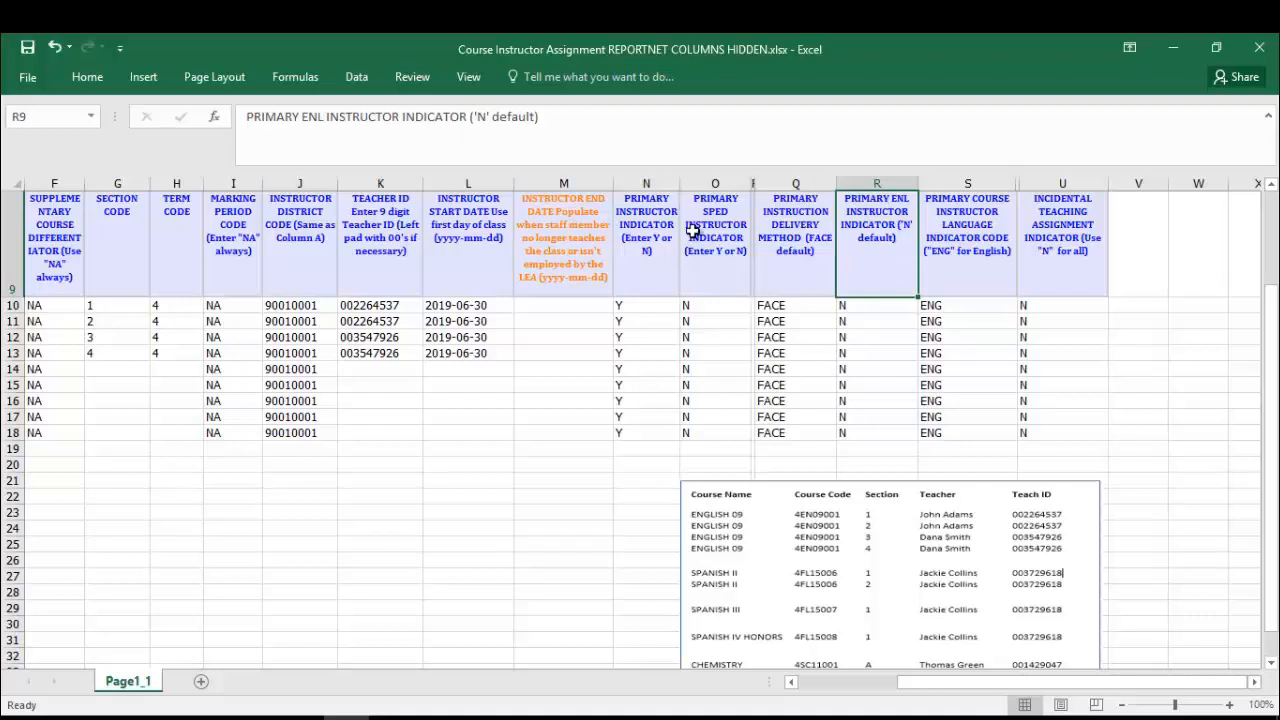
left_click(660, 244)
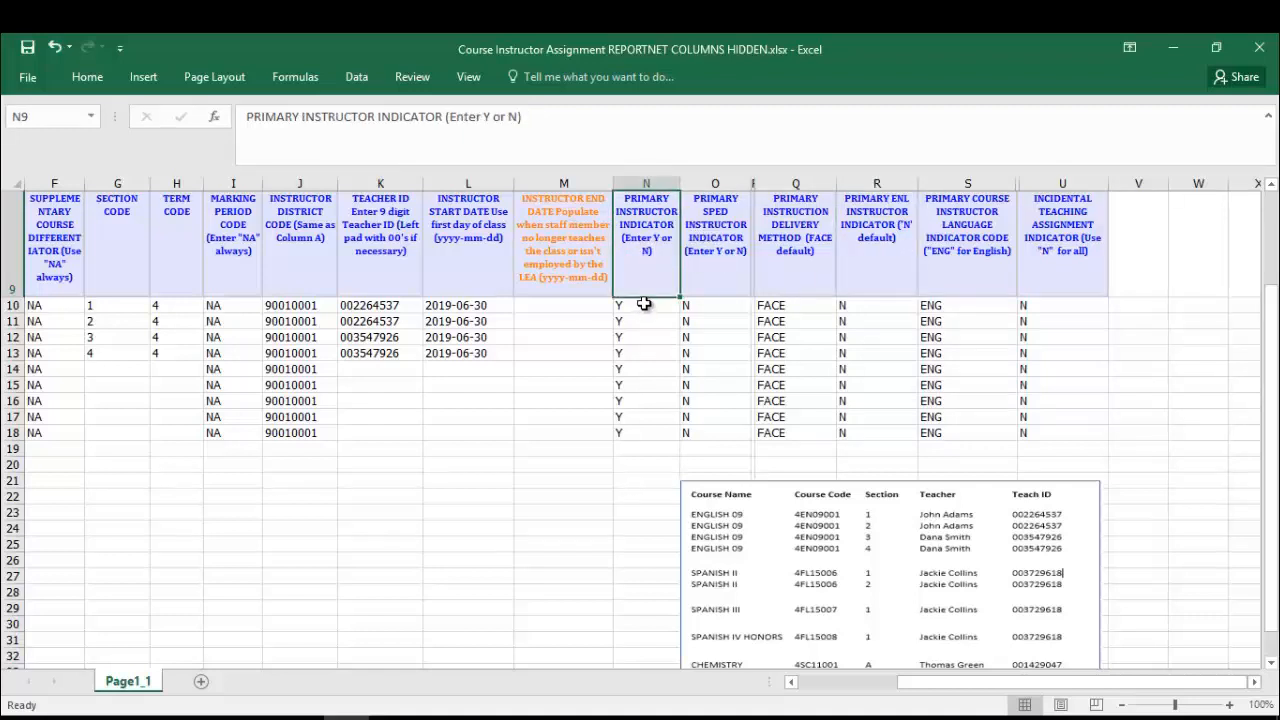
left_click(722, 252)
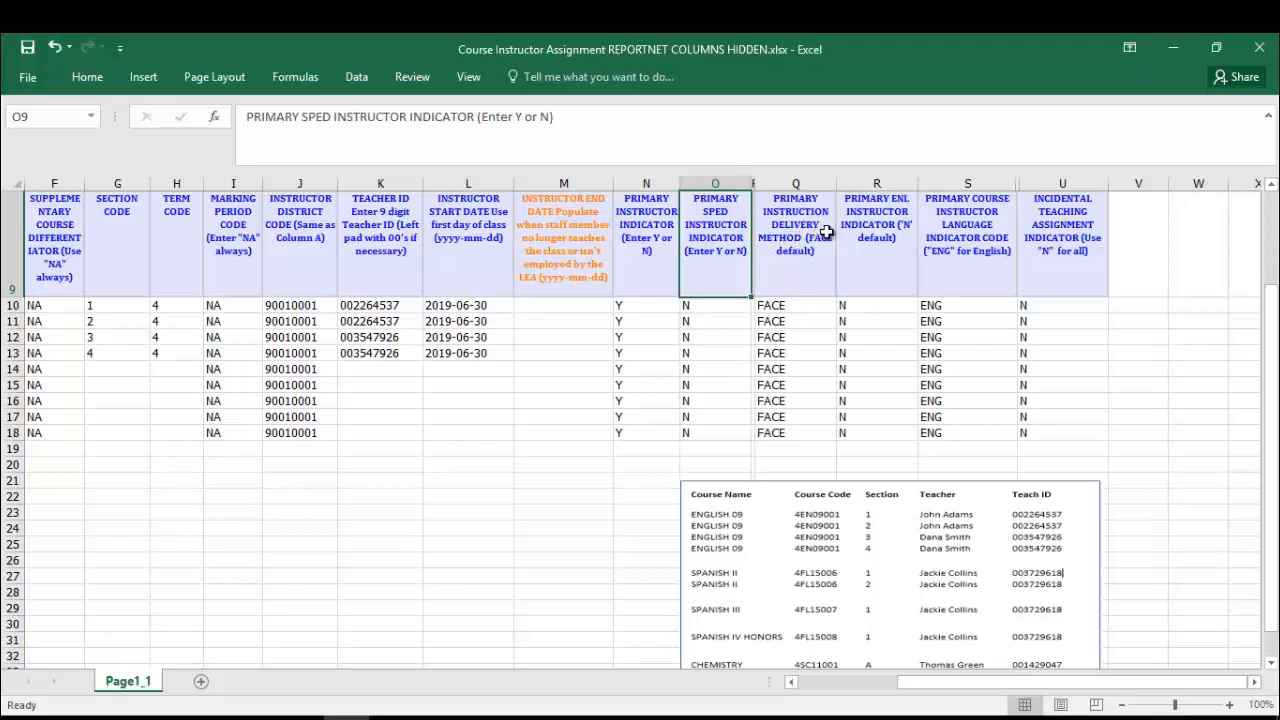
left_click(875, 230)
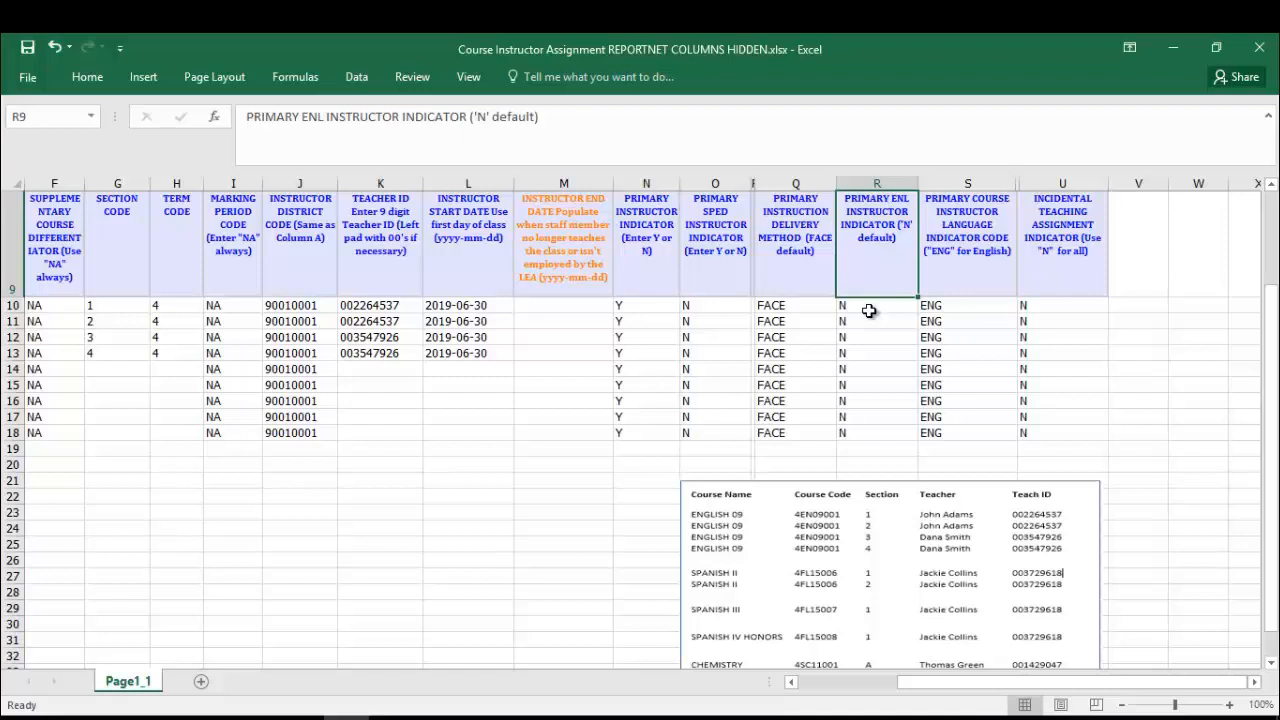
left_click(638, 243)
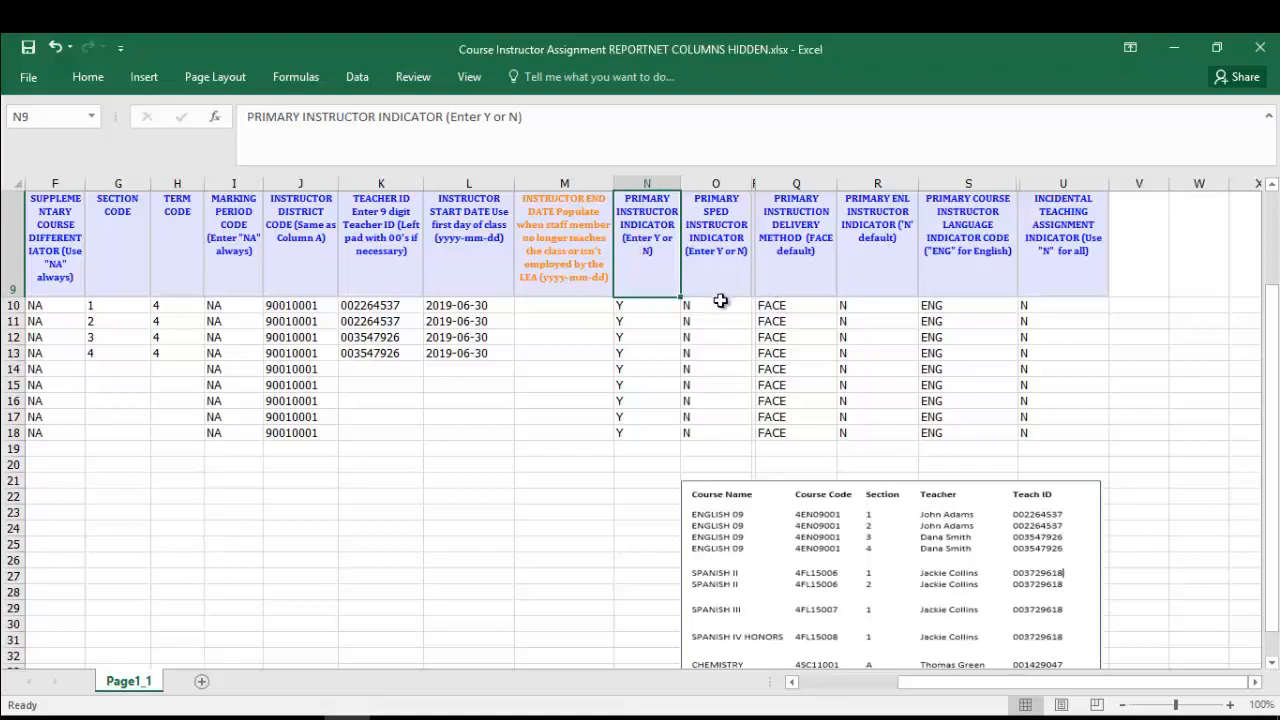
left_click(731, 265)
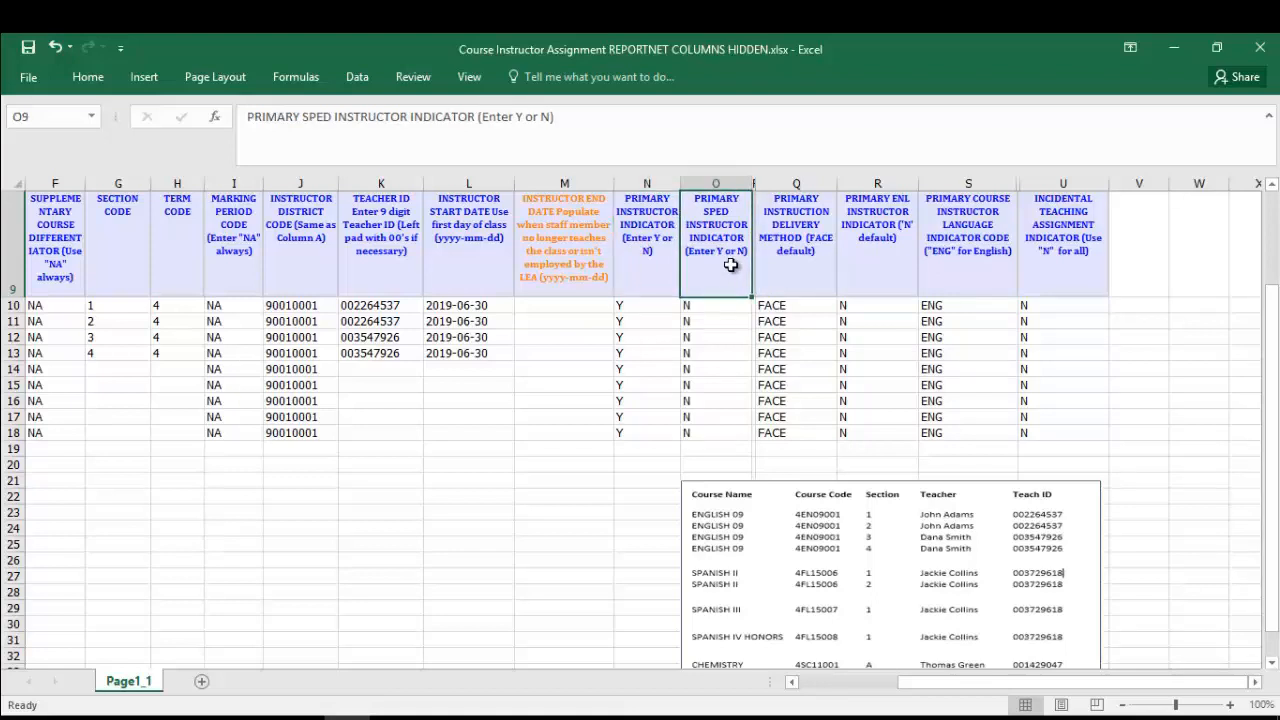
left_click(655, 260)
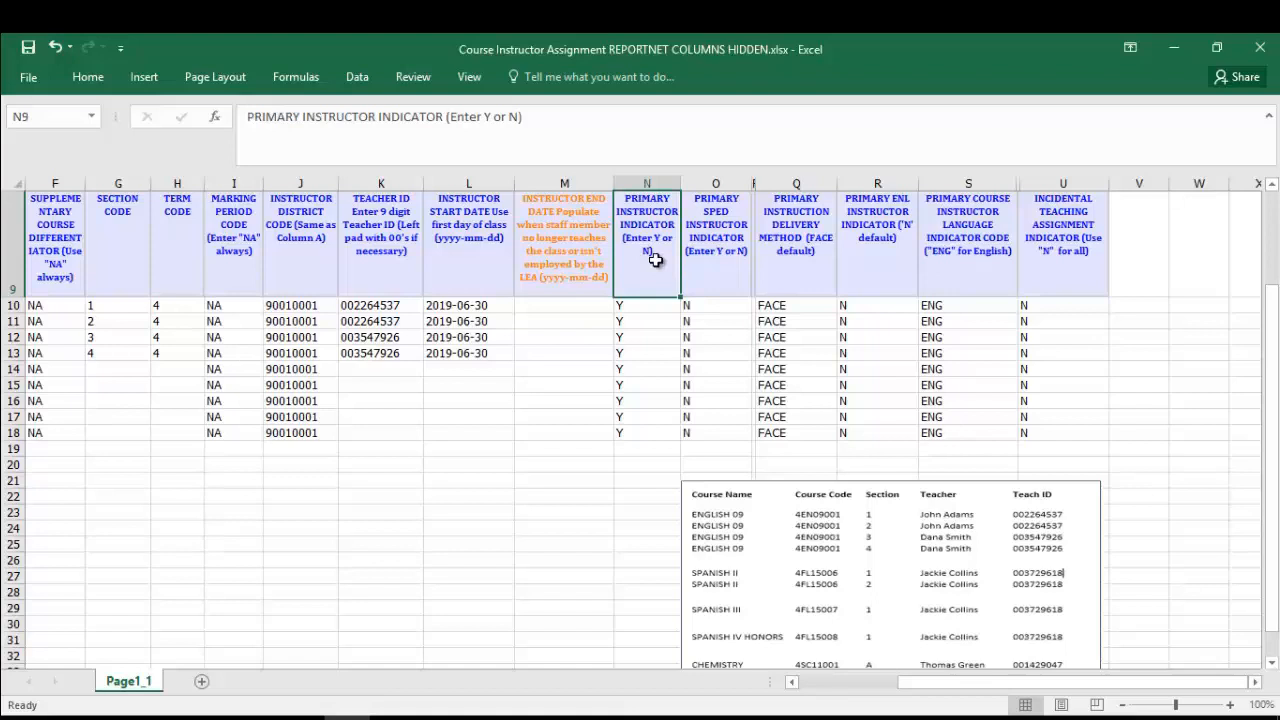
left_click(733, 231)
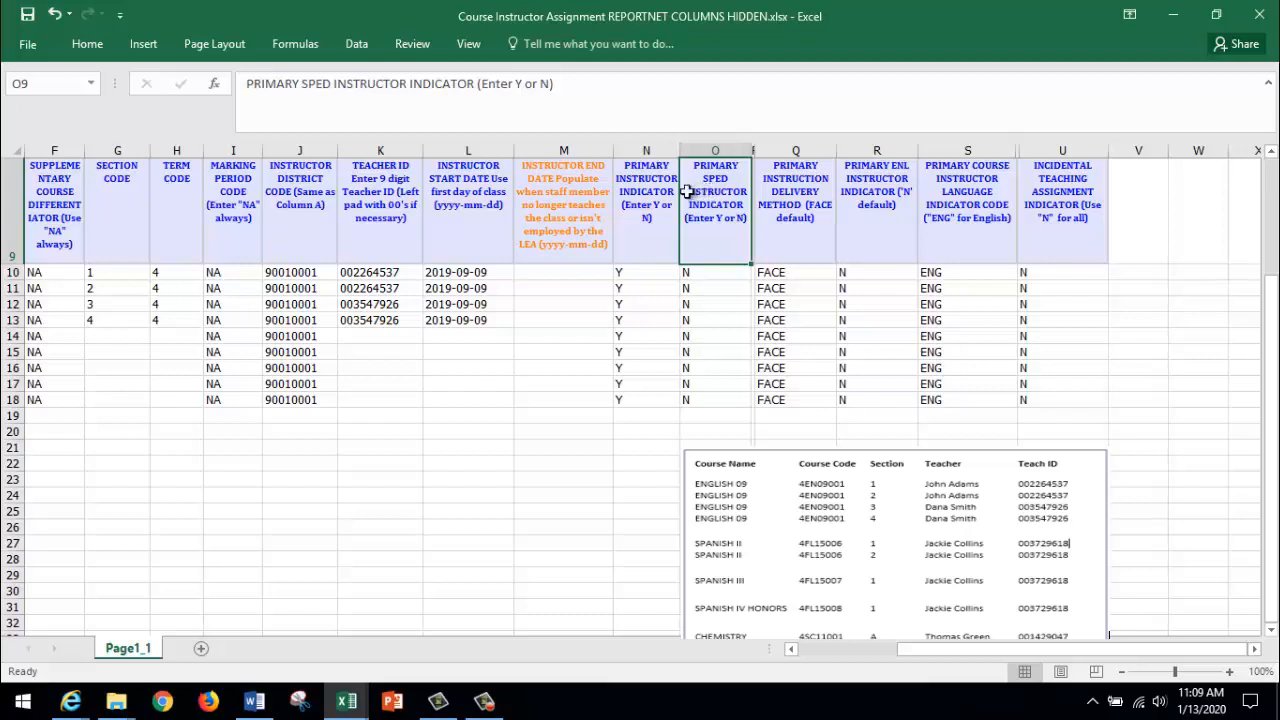
left_click(645, 190)
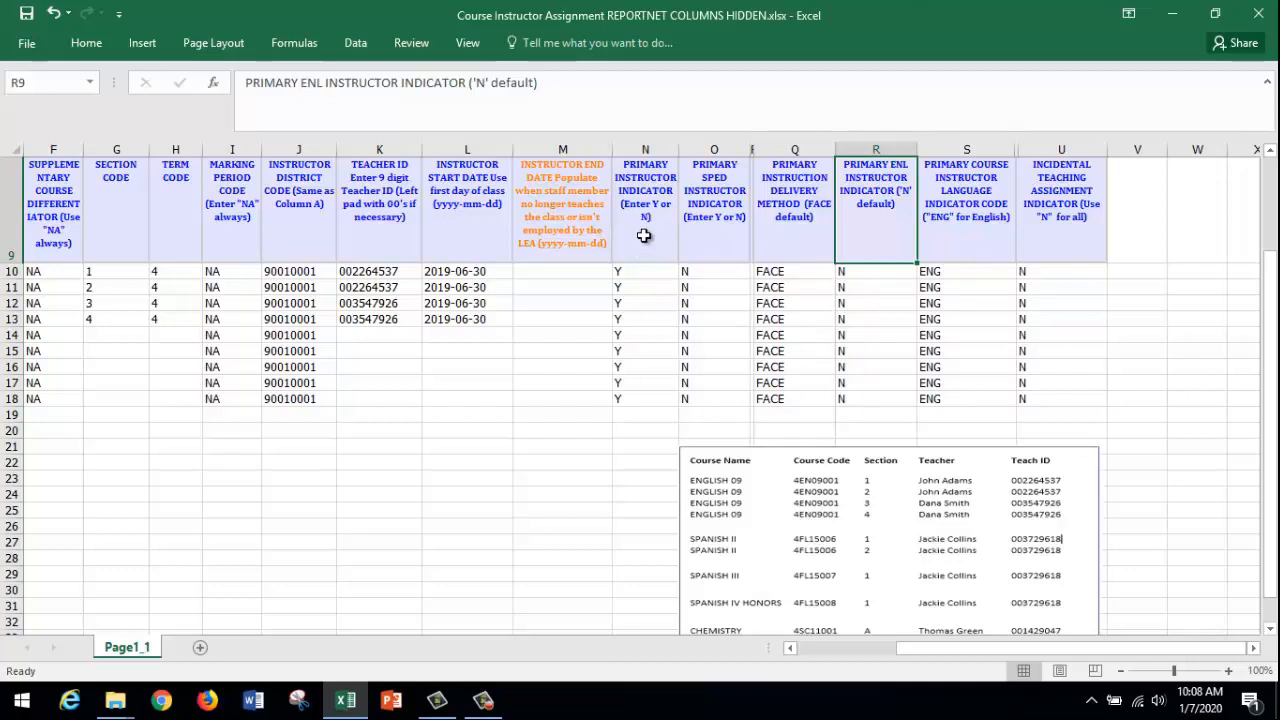
left_click(645, 237)
left_click(877, 187)
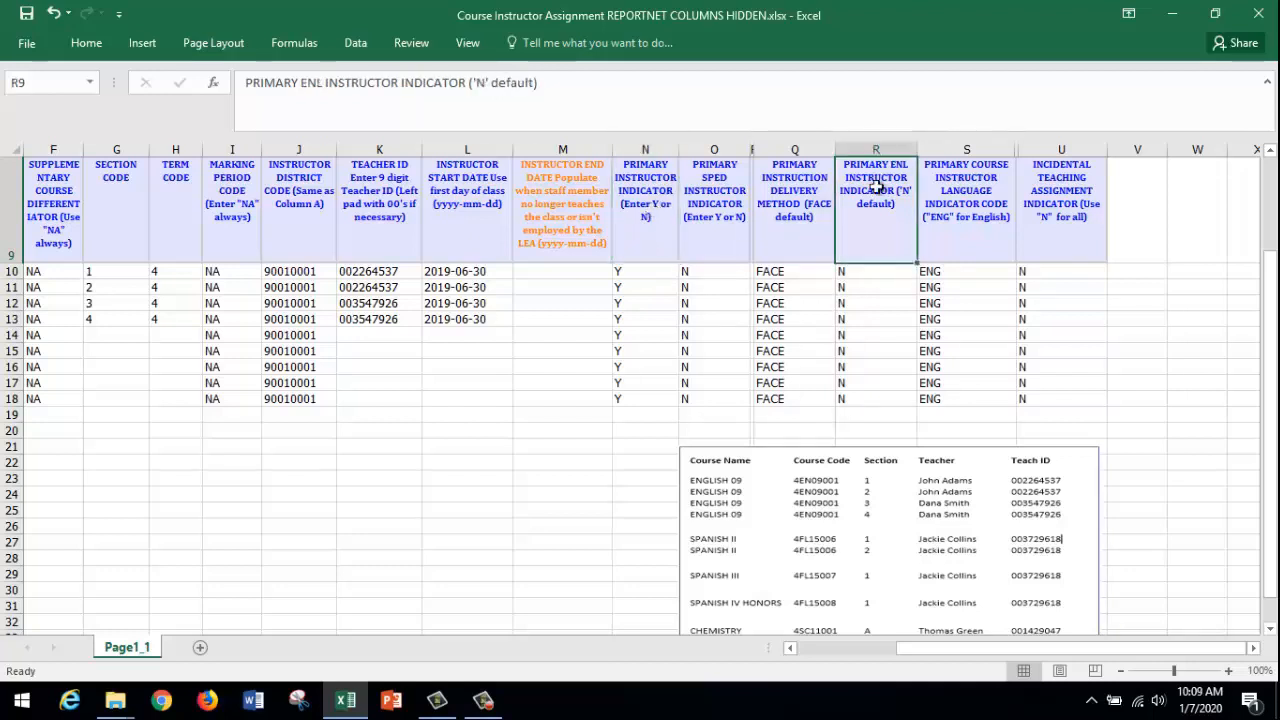
Step: Check the primary, SPED and ENL instructor indicator values of the four ENGLISH 09 rows
key("ctrl+Home")
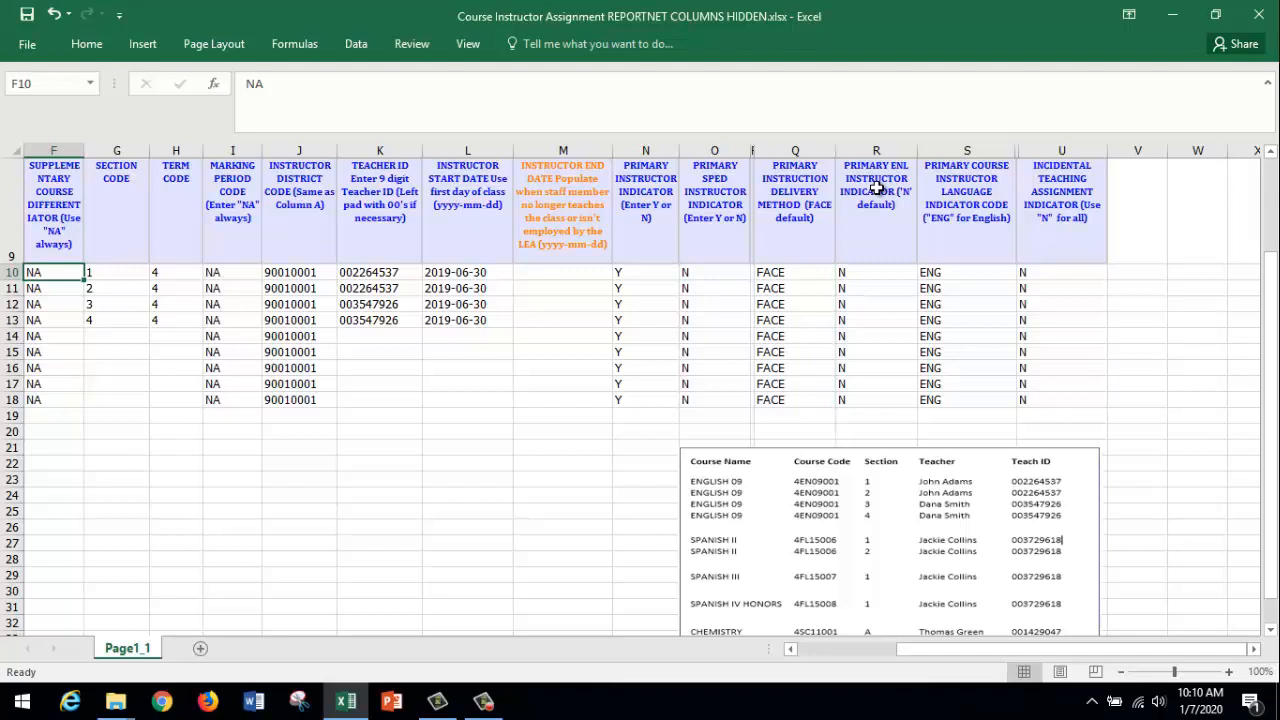
left_click_drag(950, 650, 673, 651)
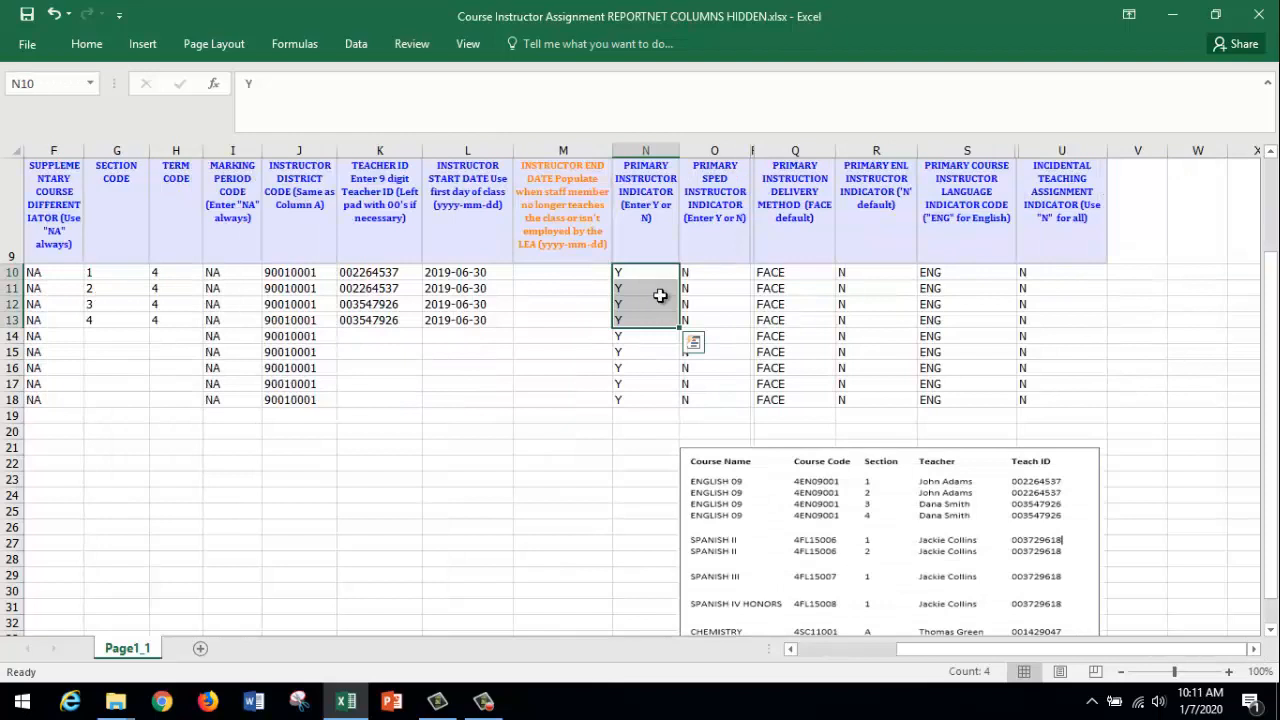
left_click(735, 273)
left_click_drag(735, 273, 723, 320)
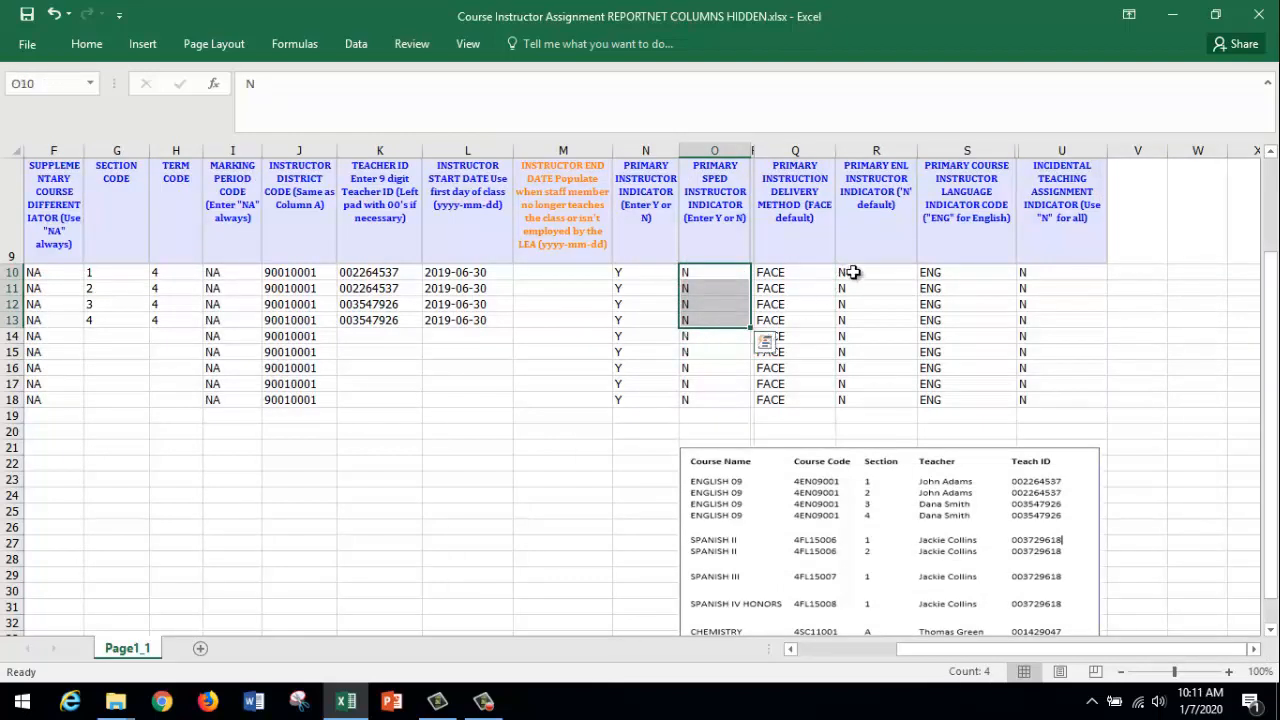
left_click_drag(859, 272, 860, 322)
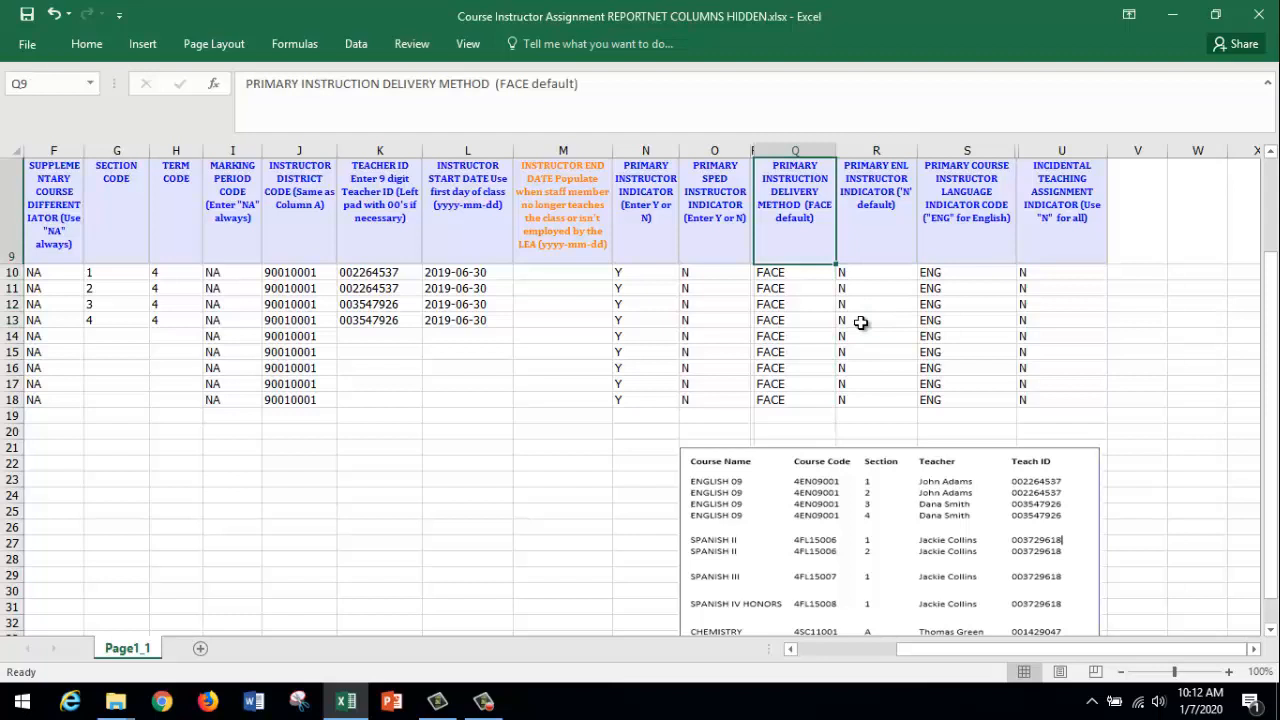
Step: Check the Primary Instruction Delivery Method header and its values for the four ENGLISH 09 rows
scroll(860, 322, "up", 2)
mouse_move(791, 244)
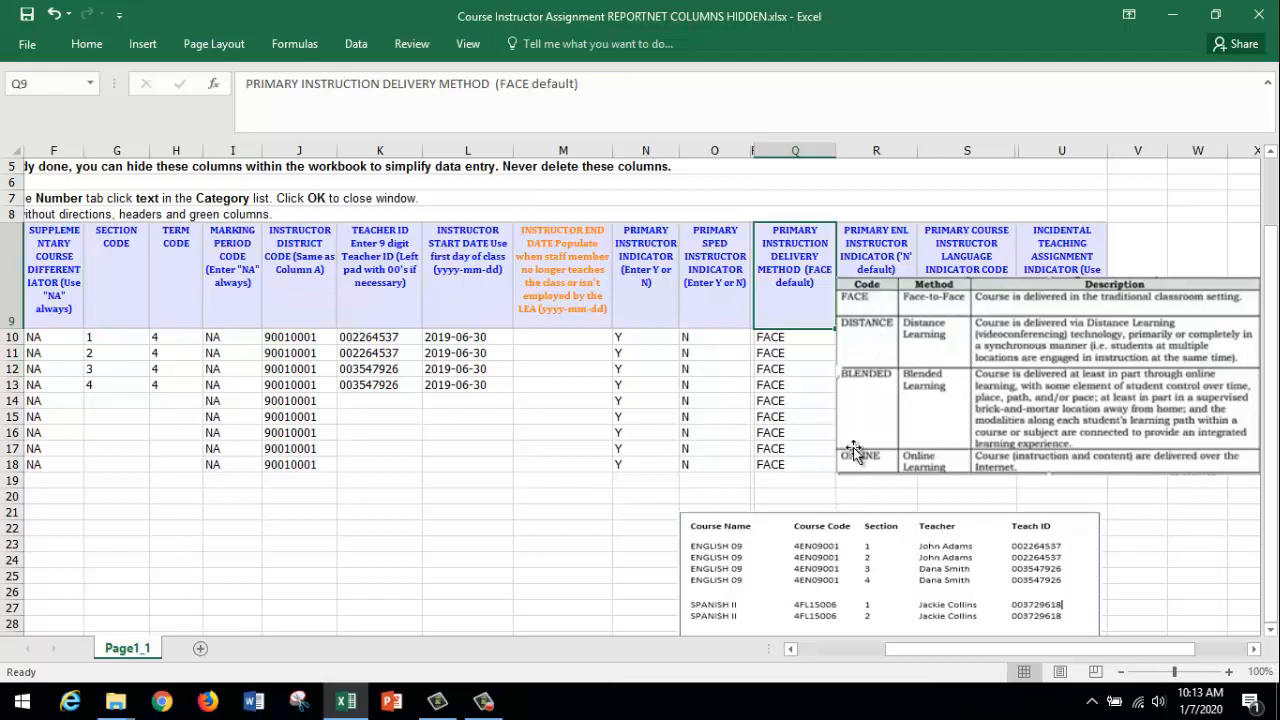
key("Down")
key("shift+Down")
key("shift+Down")
key("shift+Down")
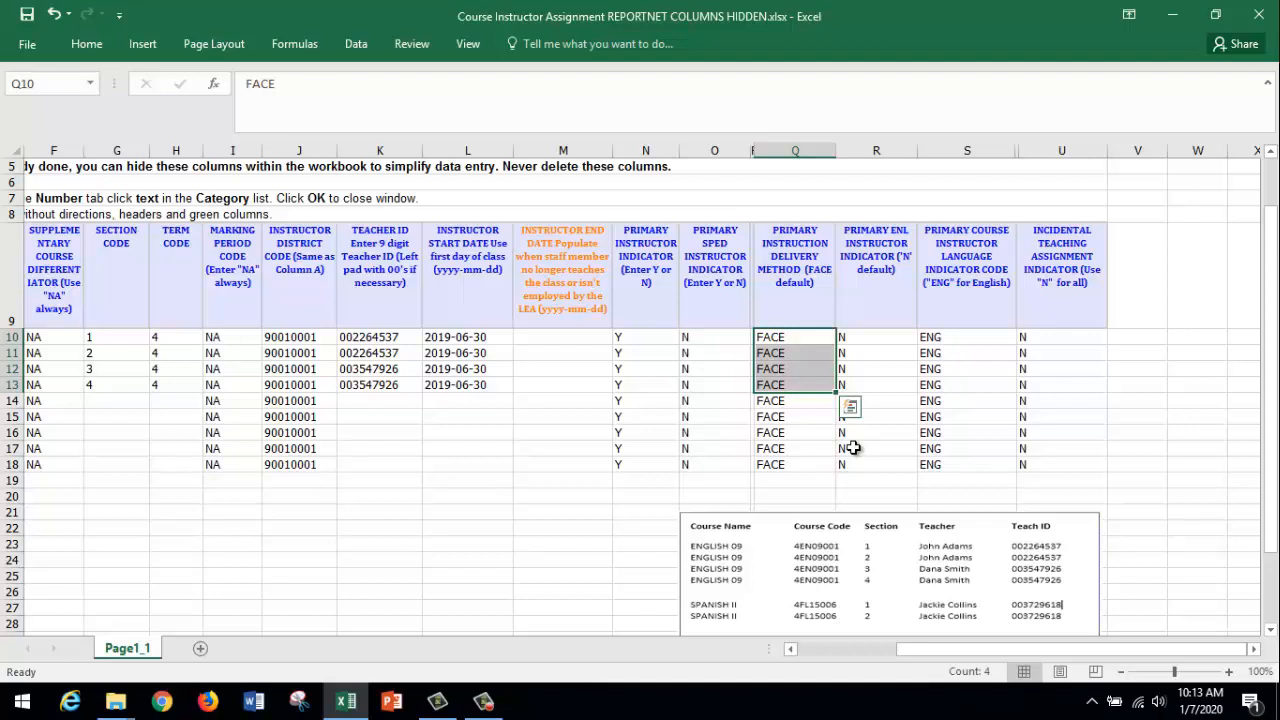
Step: Review the Primary Course Instructor Language Indicator Code header and the column beyond it
key("Up")
key("Right")
key("Right")
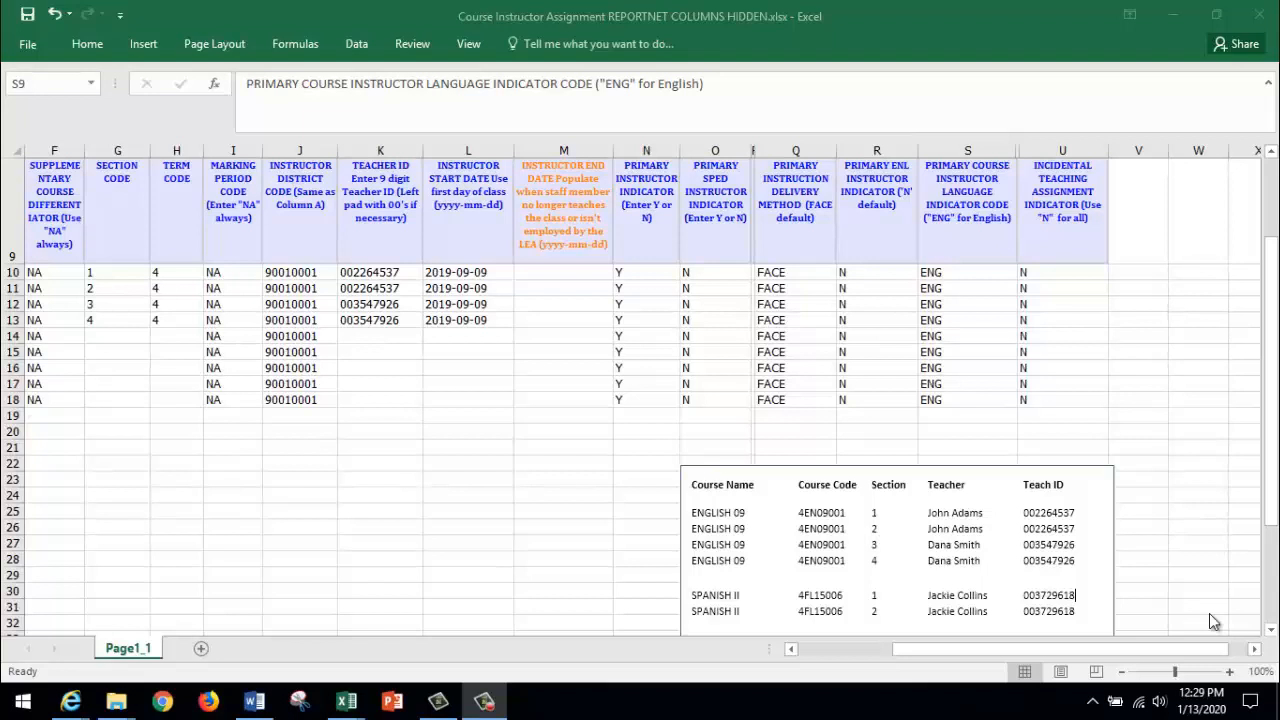
key("Right")
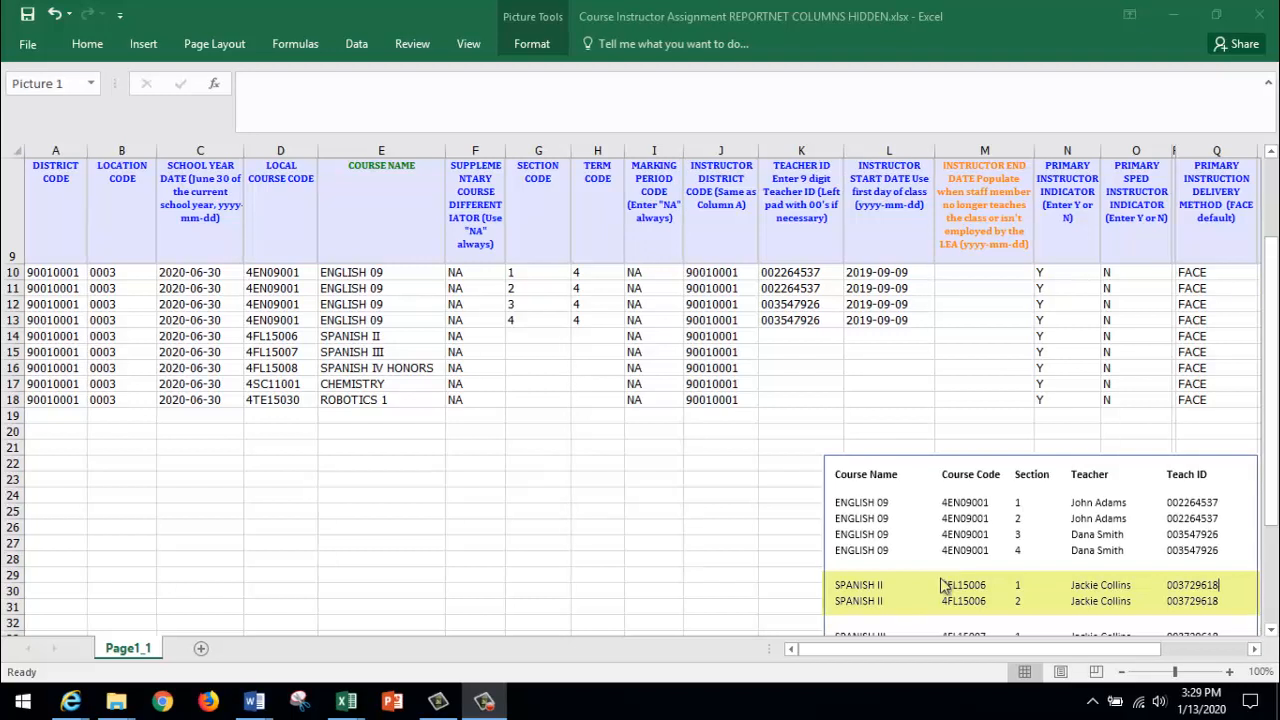
Step: Insert one blank row directly below the SPANISH II row, and select the SPANISH II row (row 14)
left_click(14, 337)
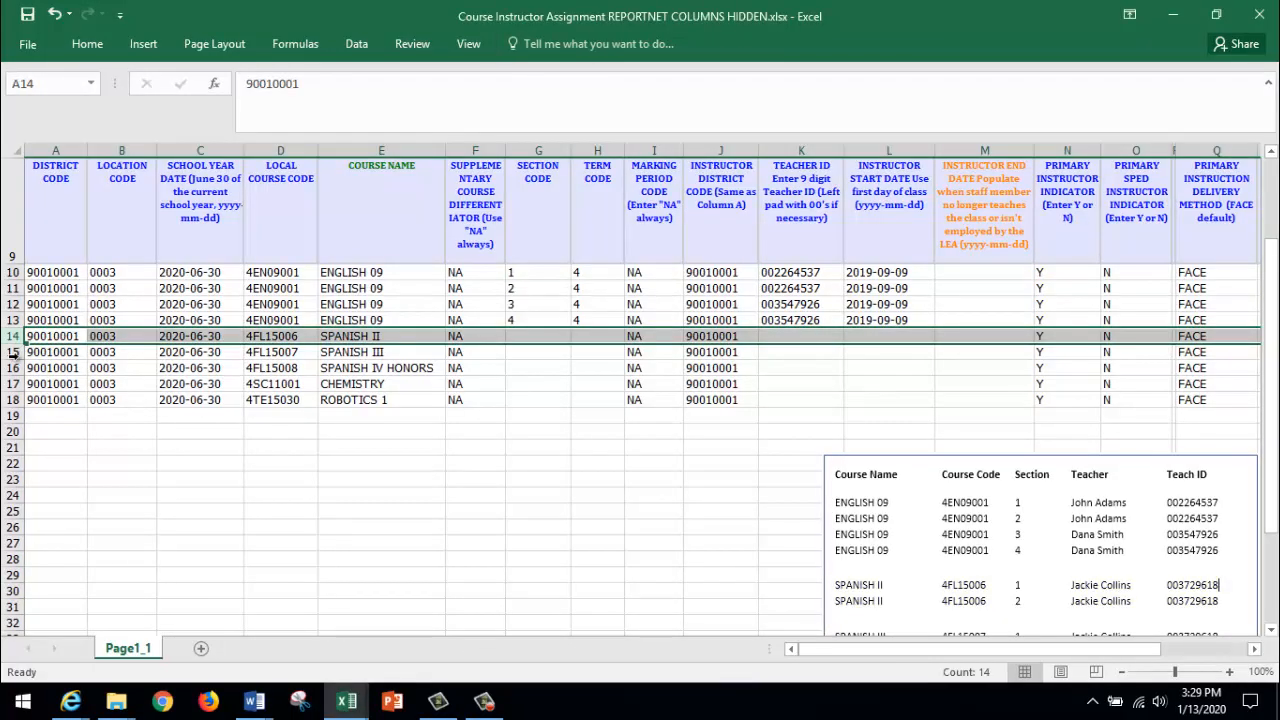
left_click(12, 351)
right_click(12, 351)
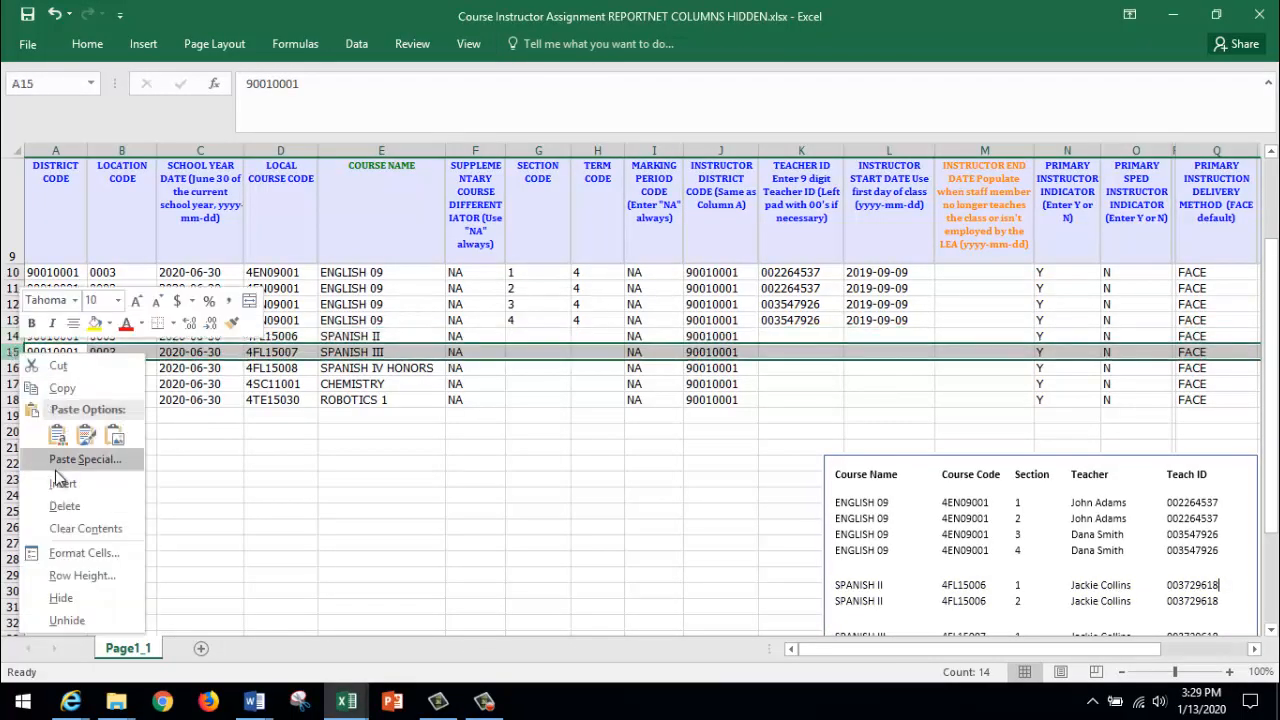
left_click(57, 478)
left_click(14, 337)
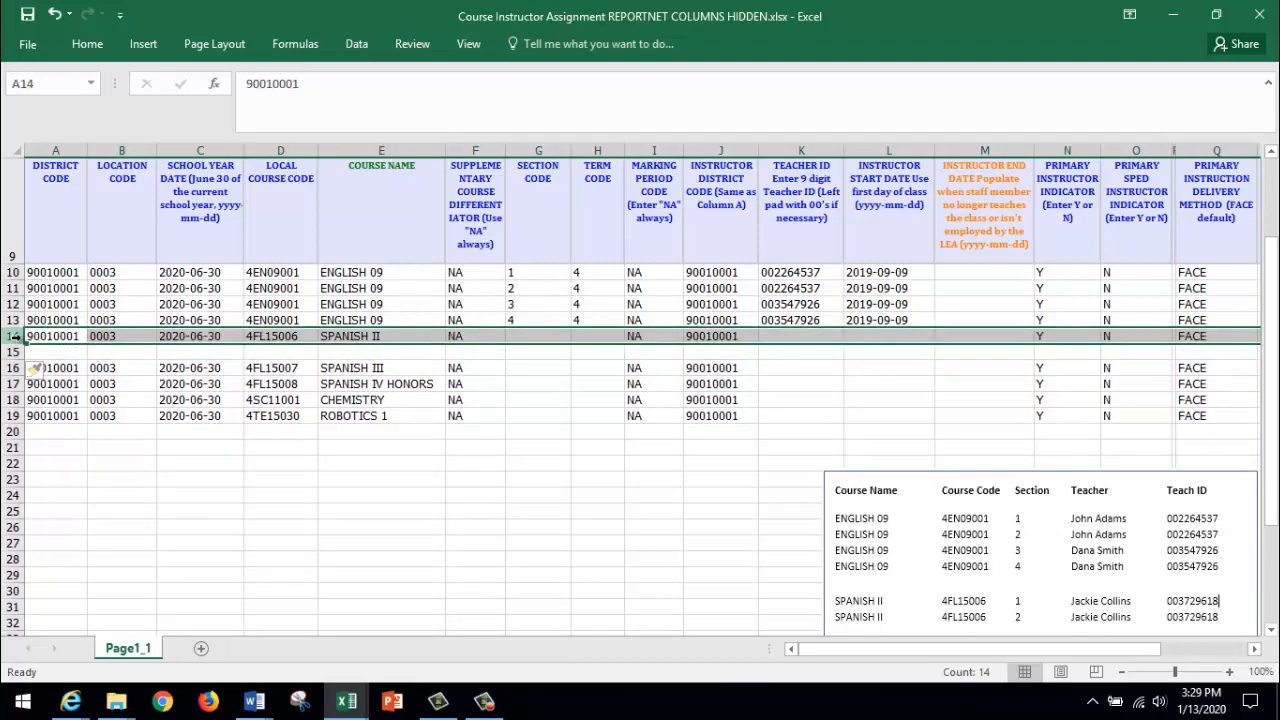
Step: Copy the SPANISH II row into the blank row 15 directly below it
right_click(52, 337)
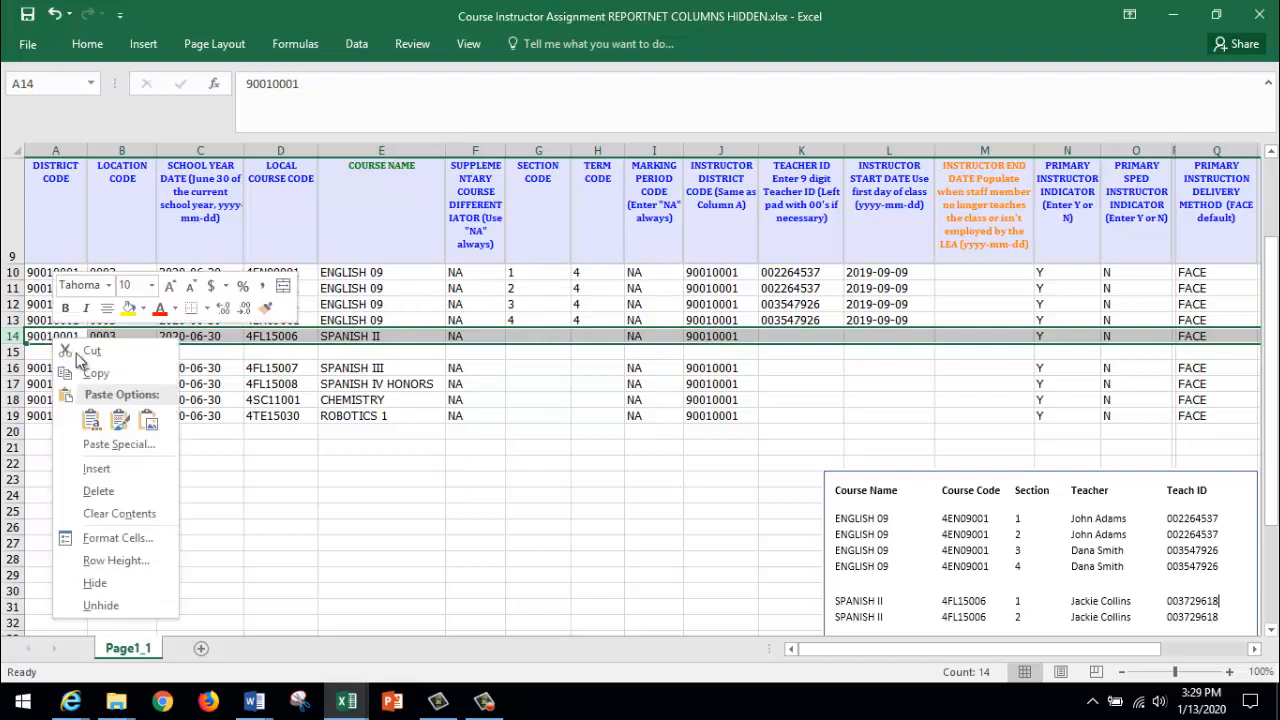
left_click(95, 376)
right_click(53, 355)
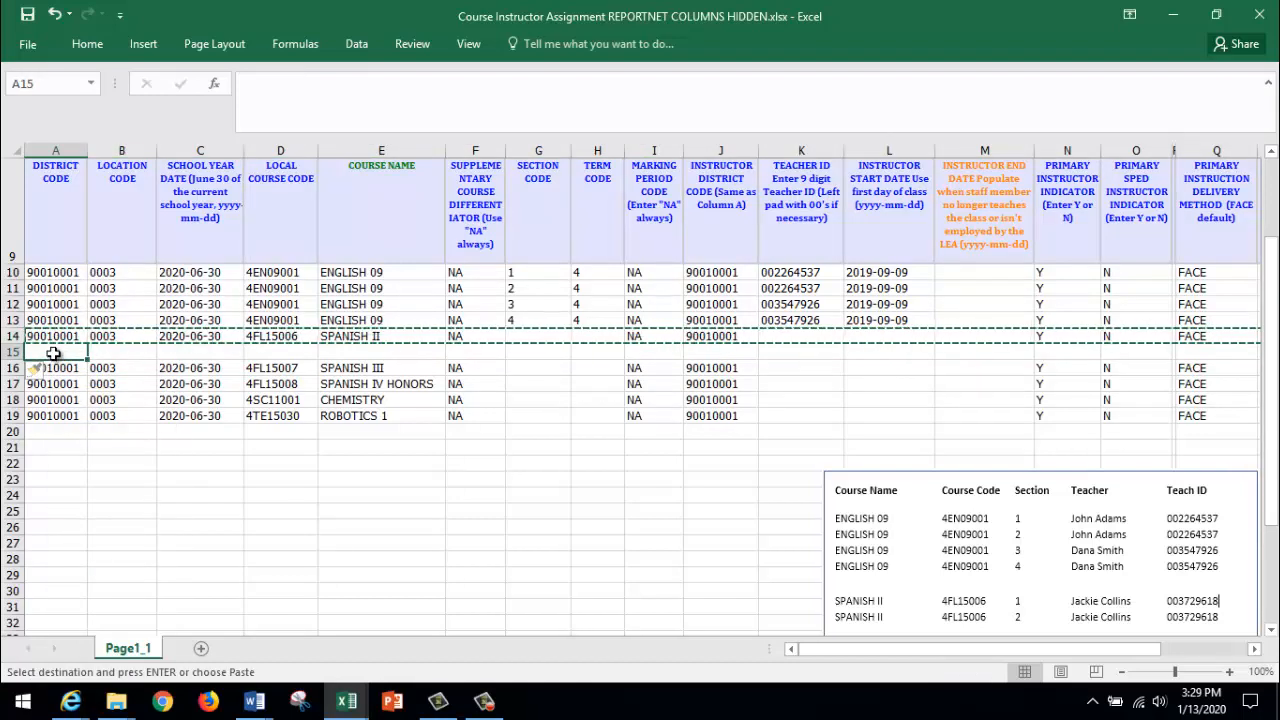
left_click(92, 366)
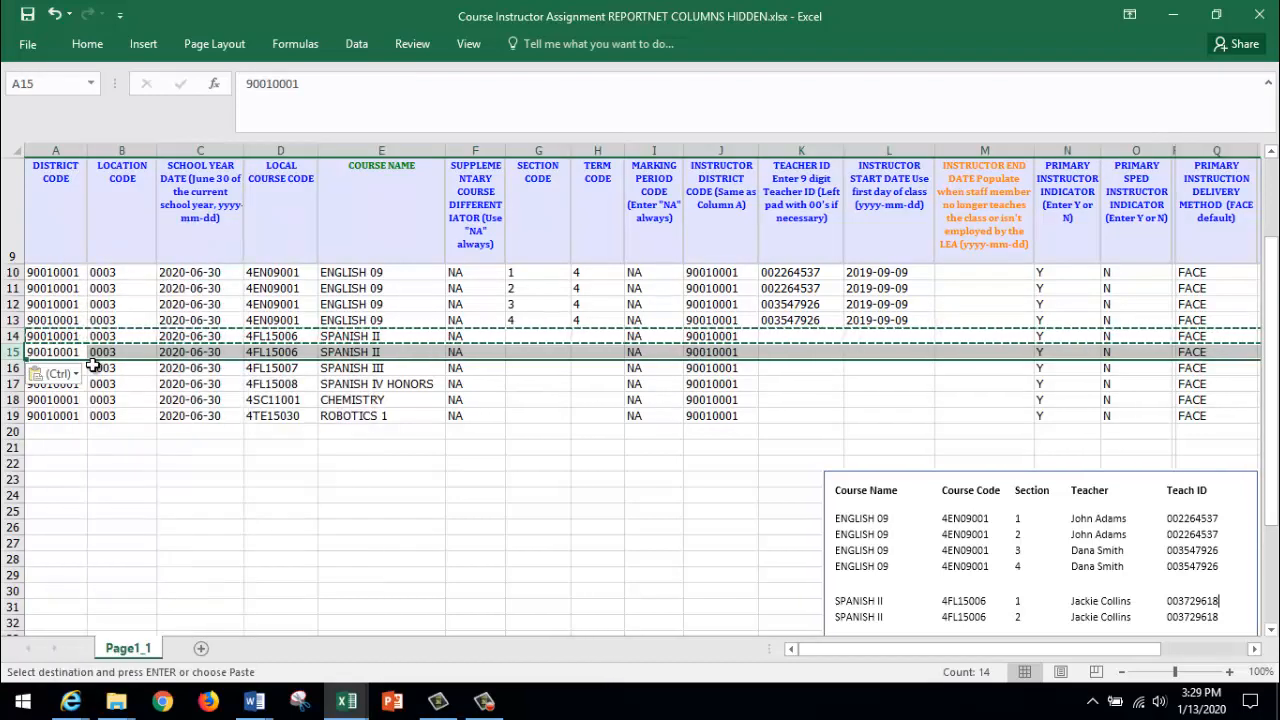
Step: Complete the two SPANISH II rows with section codes 1 and 2, term code 4, the reference table's teacher ID and start date 2019-09-09
left_click(57, 337)
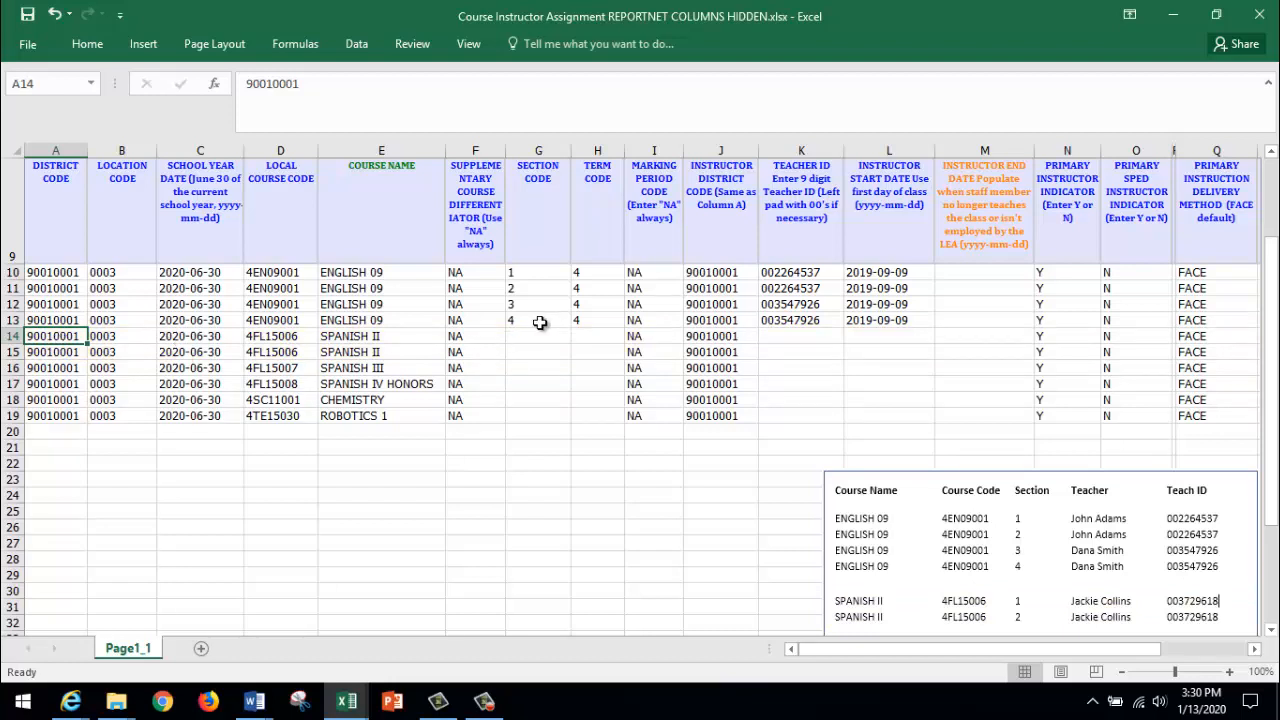
left_click(780, 335)
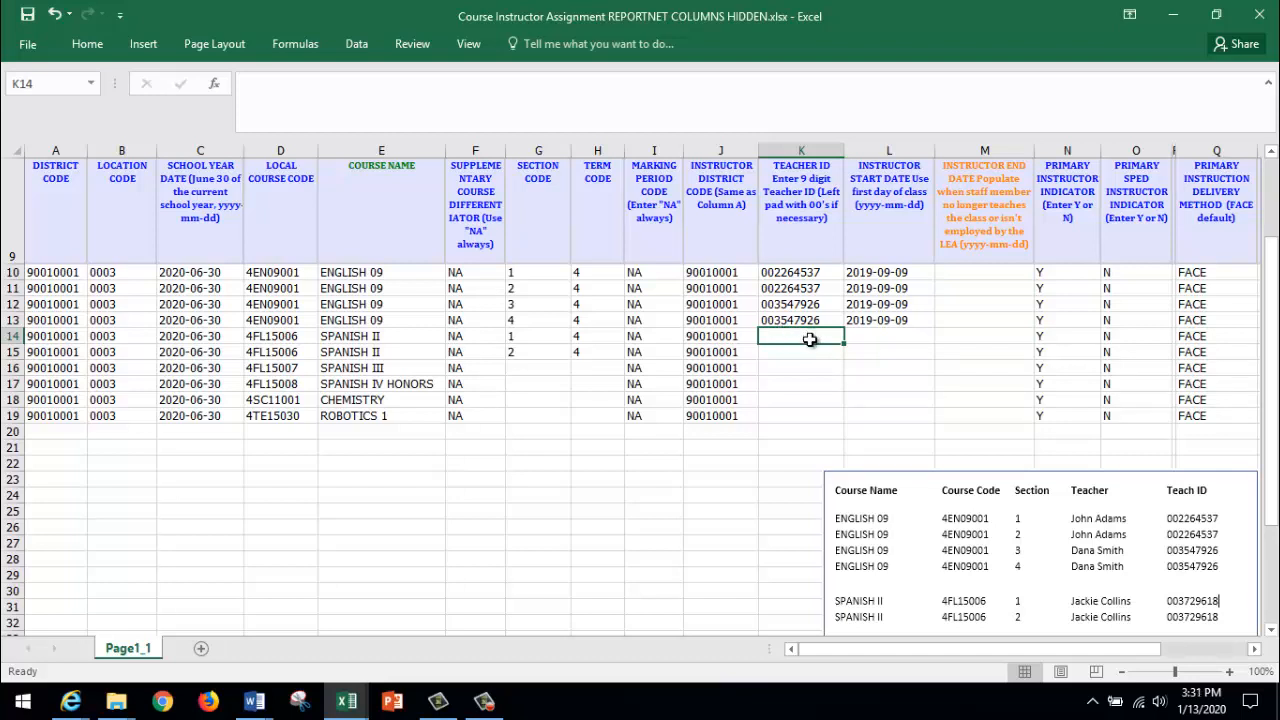
left_click_drag(810, 340, 812, 354)
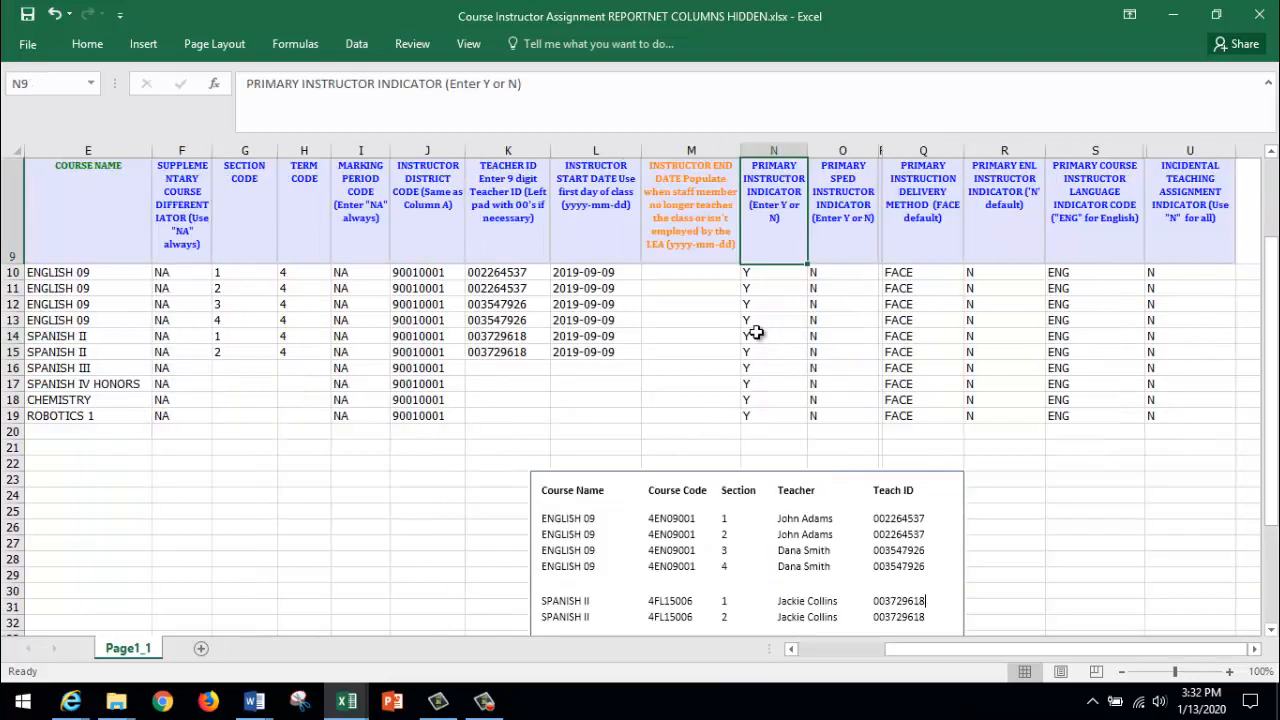
Step: Check the instructor indicators, delivery method, language code and incidental teaching assignment values of the two SPANISH II rows
left_click_drag(757, 332, 755, 348)
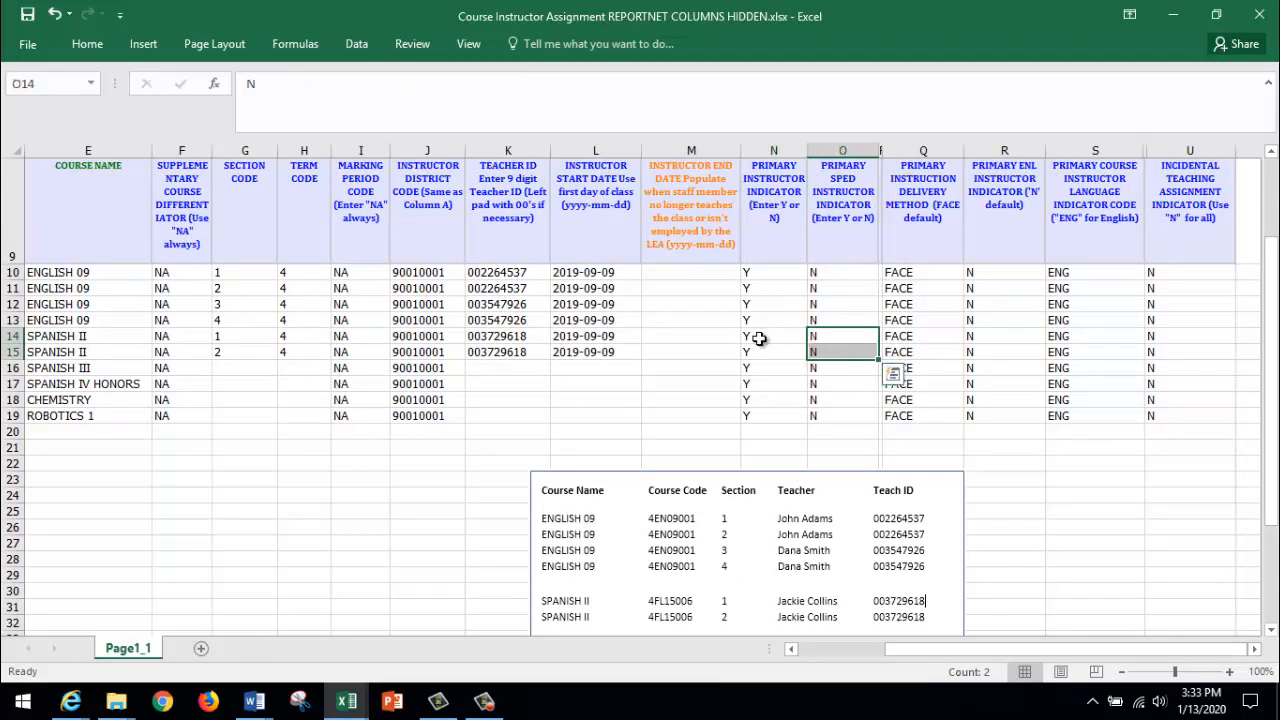
left_click_drag(1004, 336, 1004, 352)
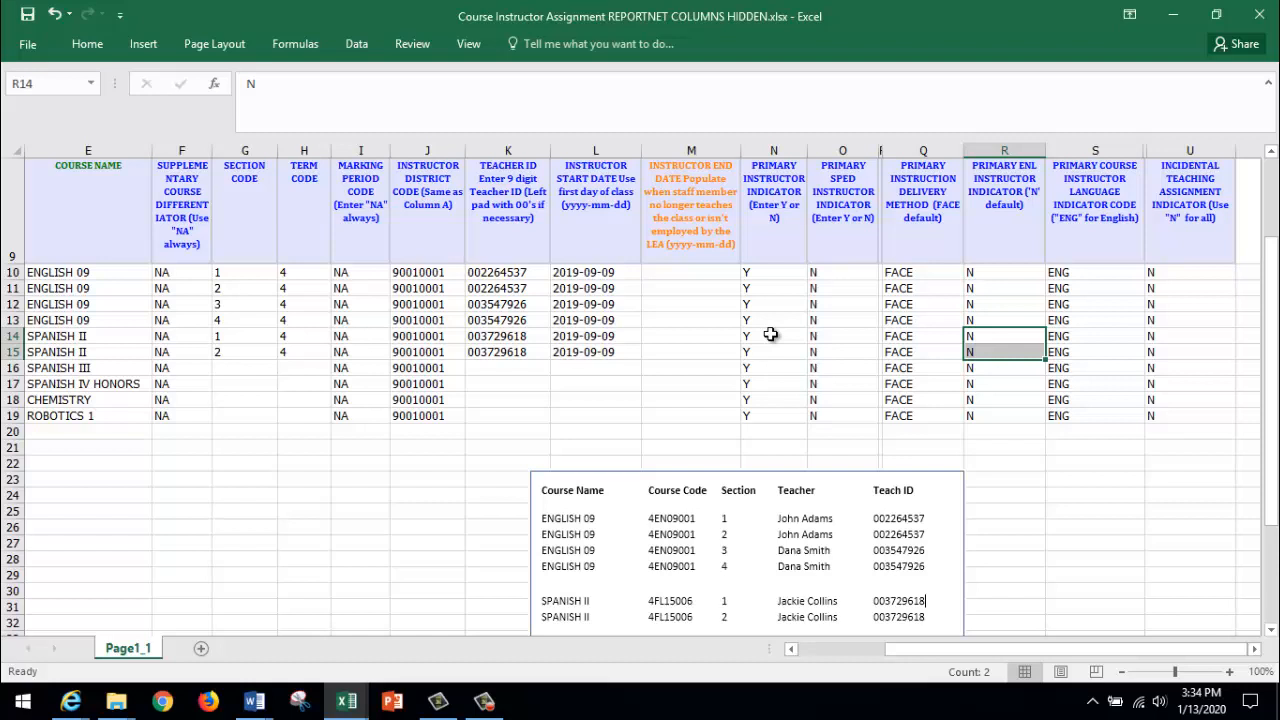
left_click(899, 340)
key("ctrl+v")
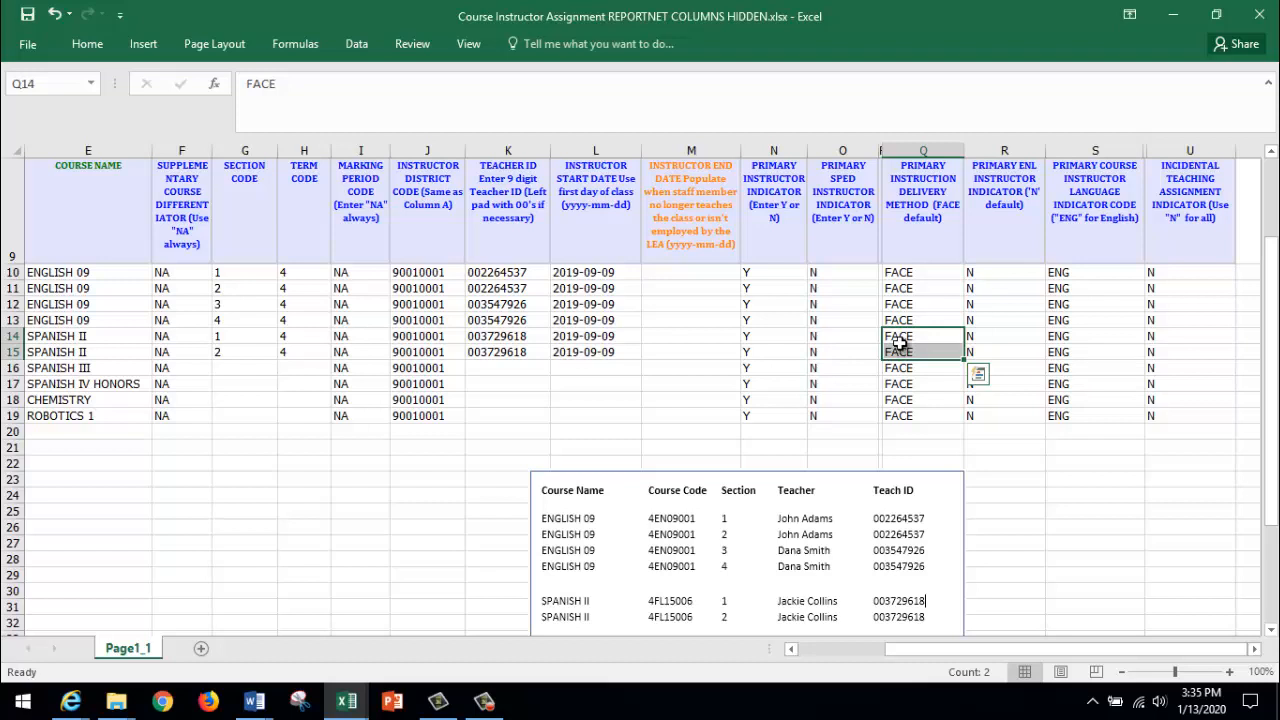
left_click(1062, 340)
key("ctrl+v")
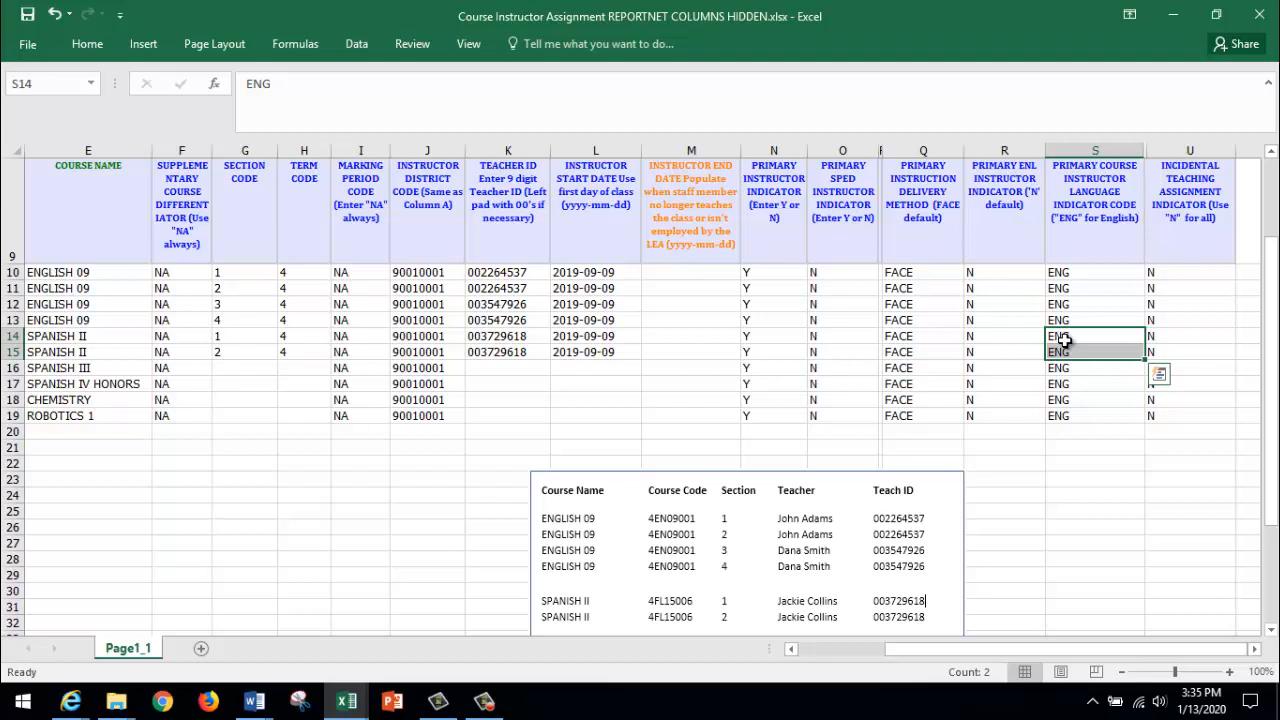
left_click(1156, 342)
key("ctrl+v")
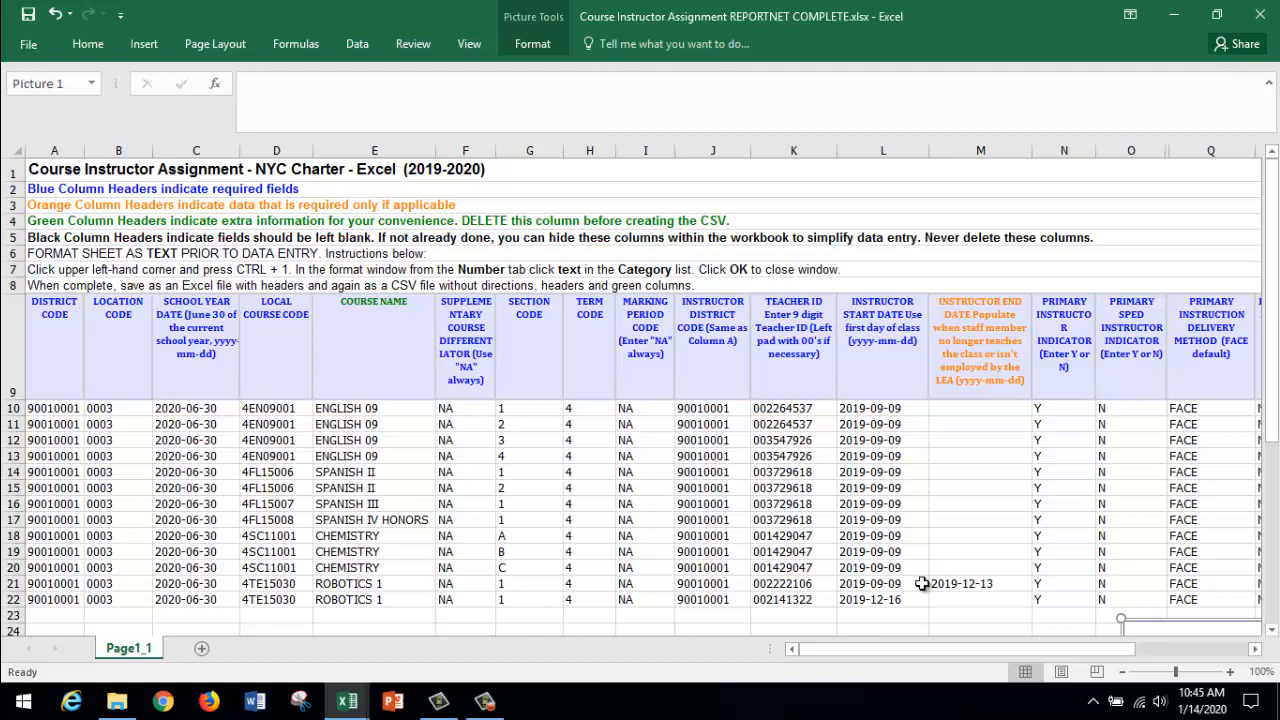
Step: Save the completed sheet with headers as the Excel workbook Course Instructor Assignment REPORTNET COMPLETE.xlsx in the Course Instructor Assignment 2019-2020 folder
left_click(29, 45)
left_click(37, 234)
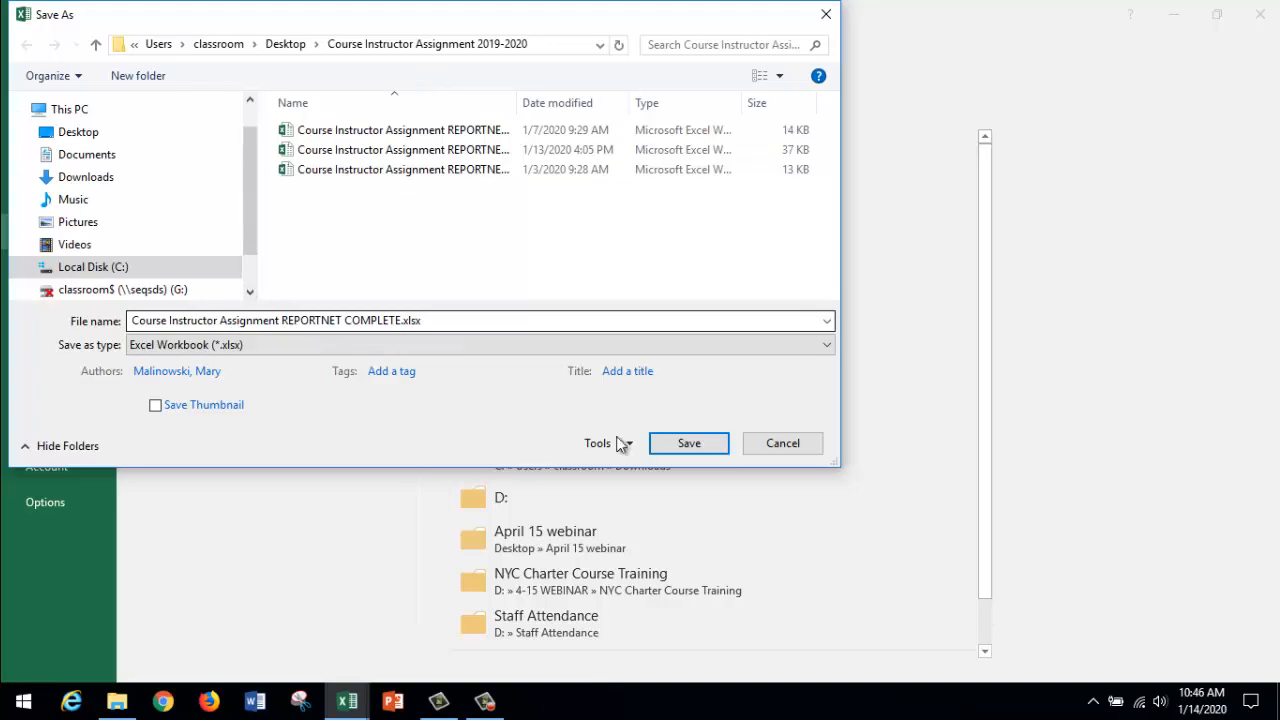
left_click(706, 448)
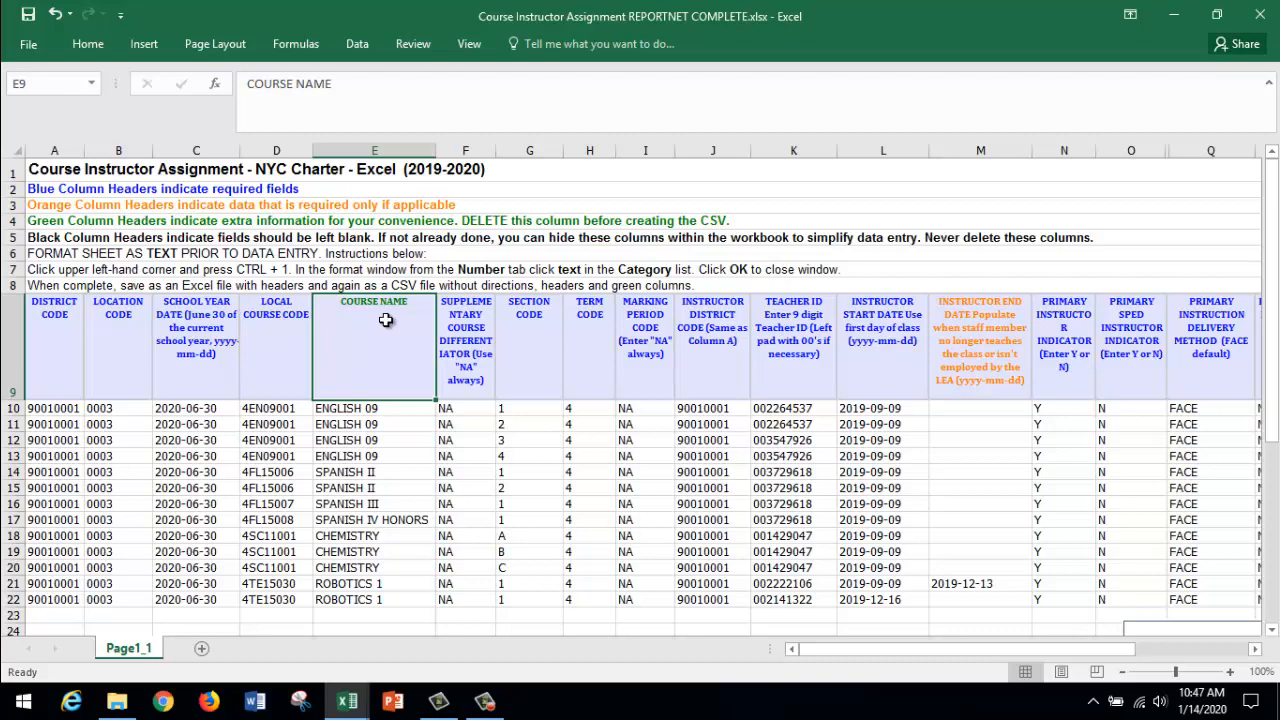
Step: Delete the COURSE NAME column and rows 1 to 9 with the directions and column headers
left_click(374, 150)
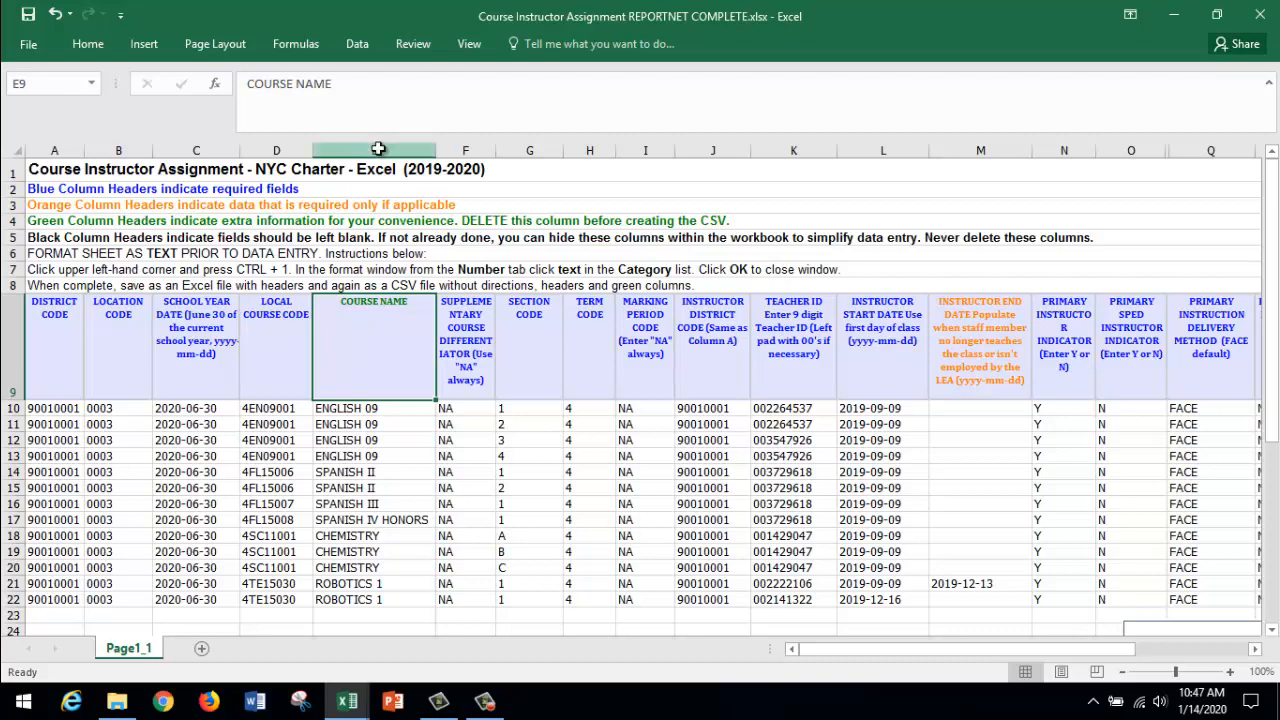
right_click(430, 150)
left_click(480, 218)
key("ctrl+a")
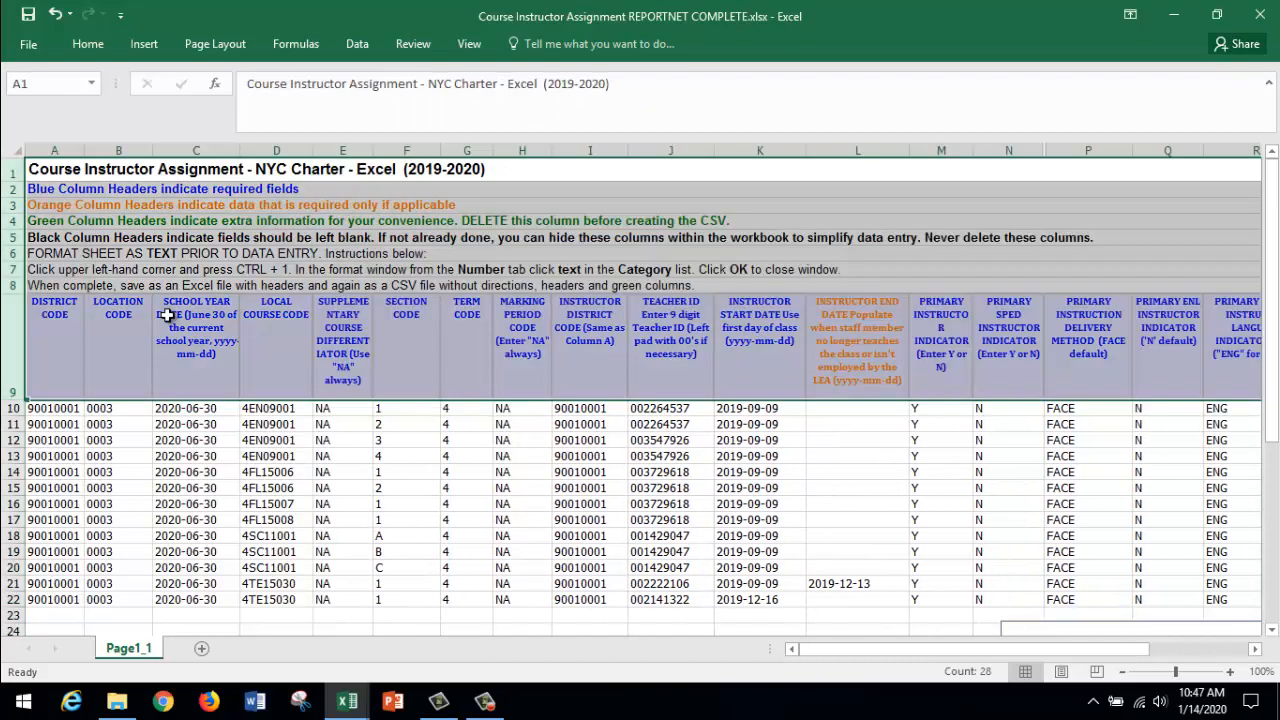
right_click(212, 280)
left_click(270, 437)
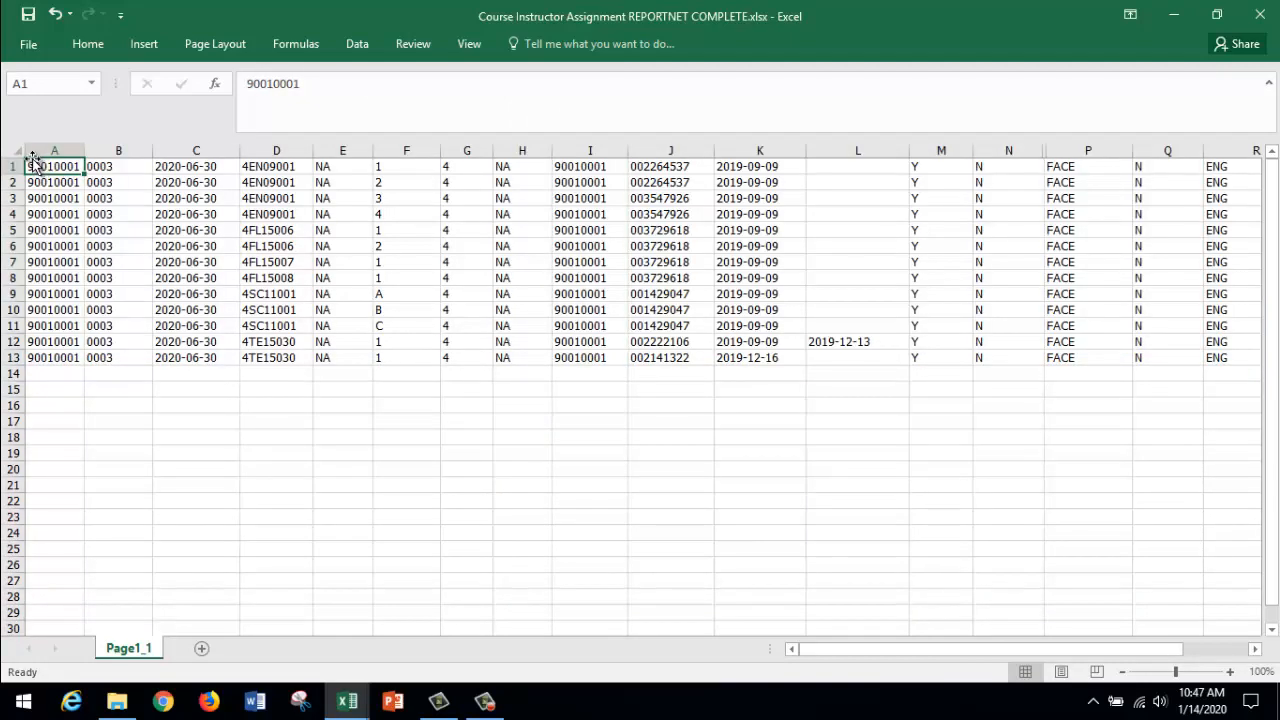
Step: Save the sheet in CSV (Comma delimited) format as Course Instructor Assignment REPORTNET COMPLETE.csv, keeping that format, and close the file
left_click(29, 44)
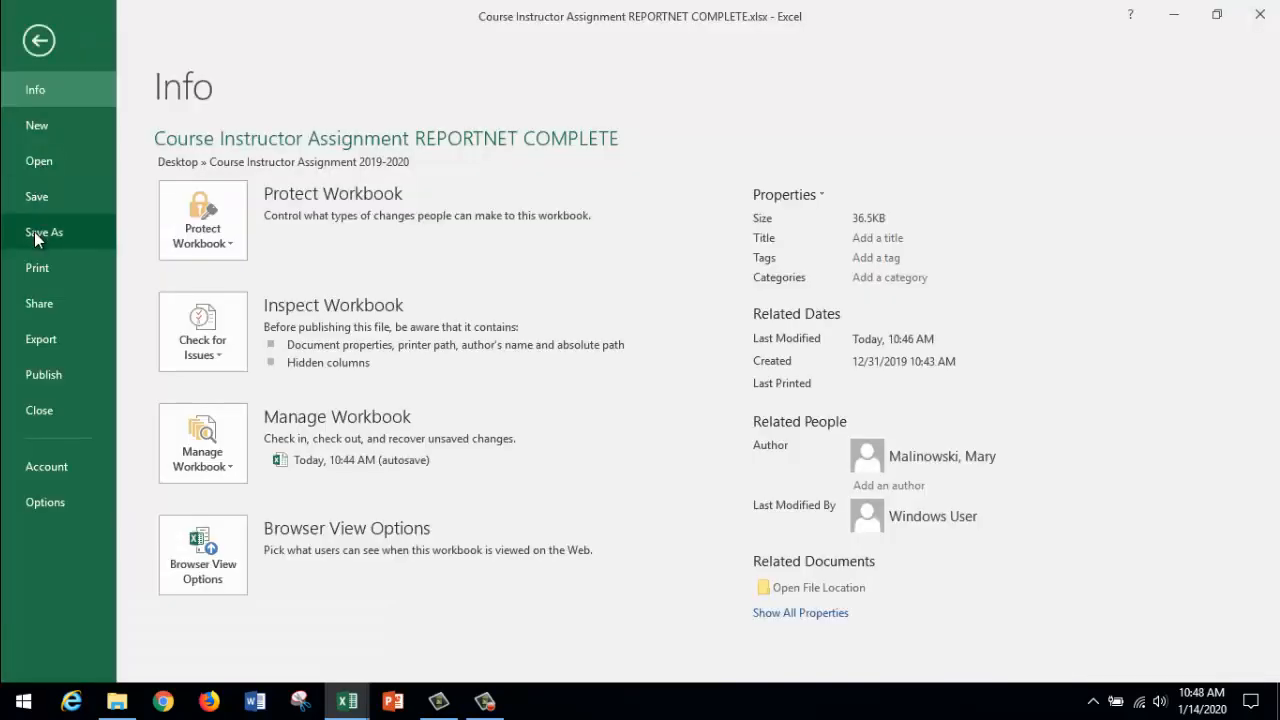
left_click(43, 232)
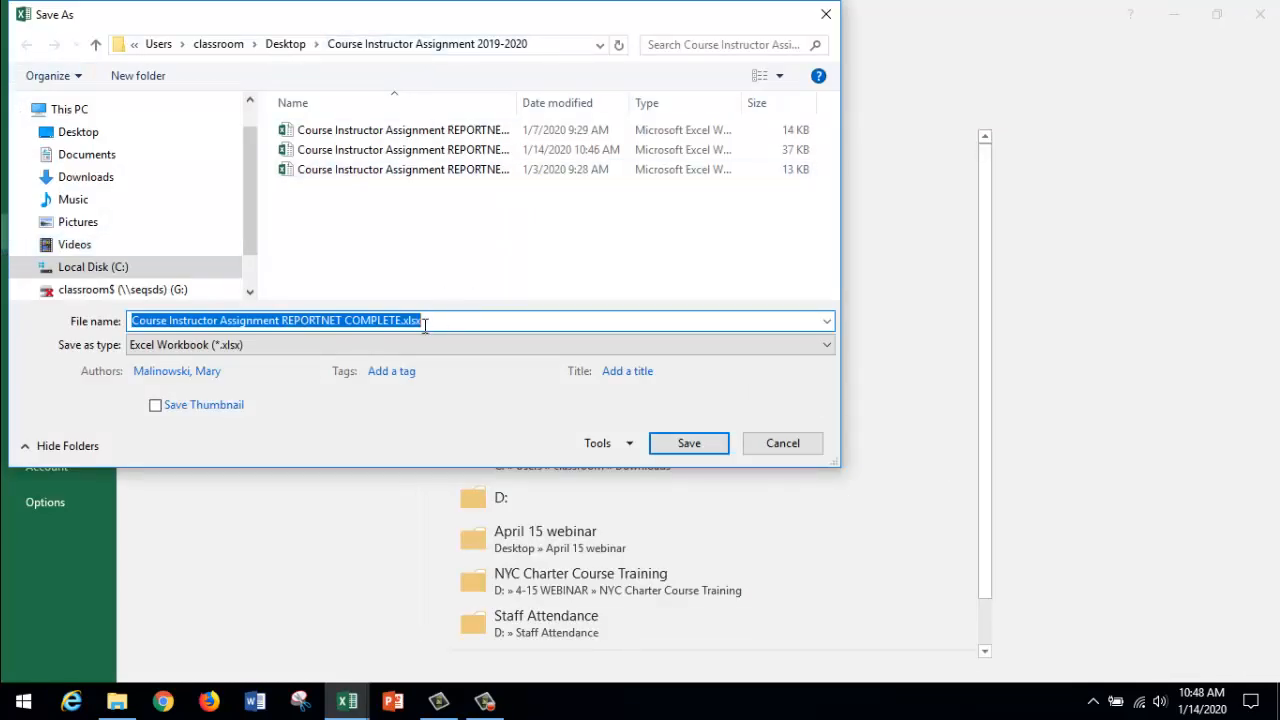
left_click(266, 351)
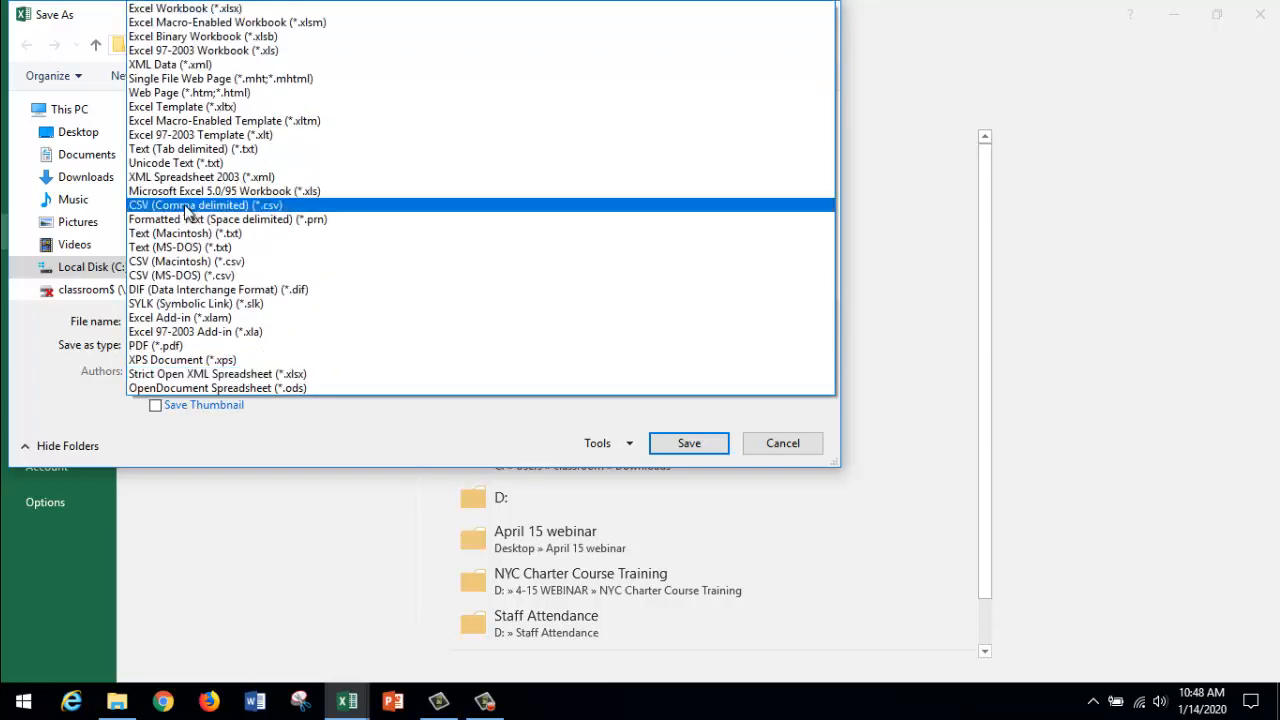
left_click(185, 210)
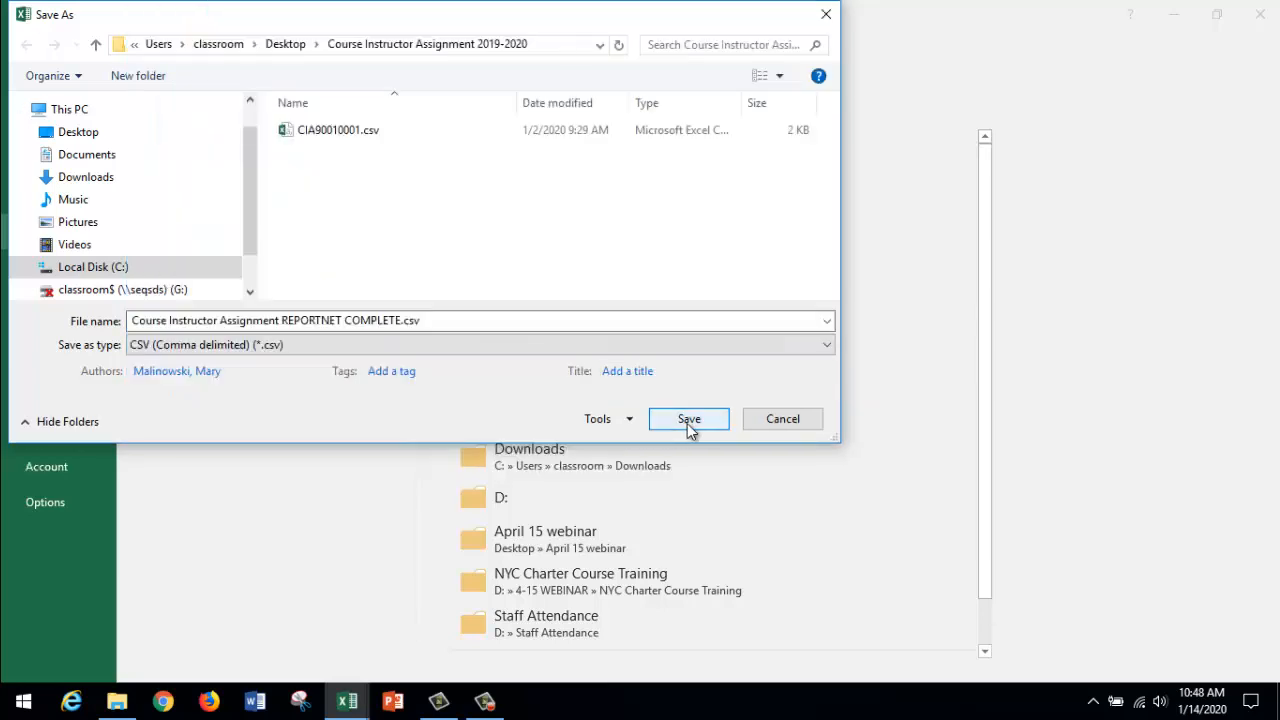
left_click(687, 425)
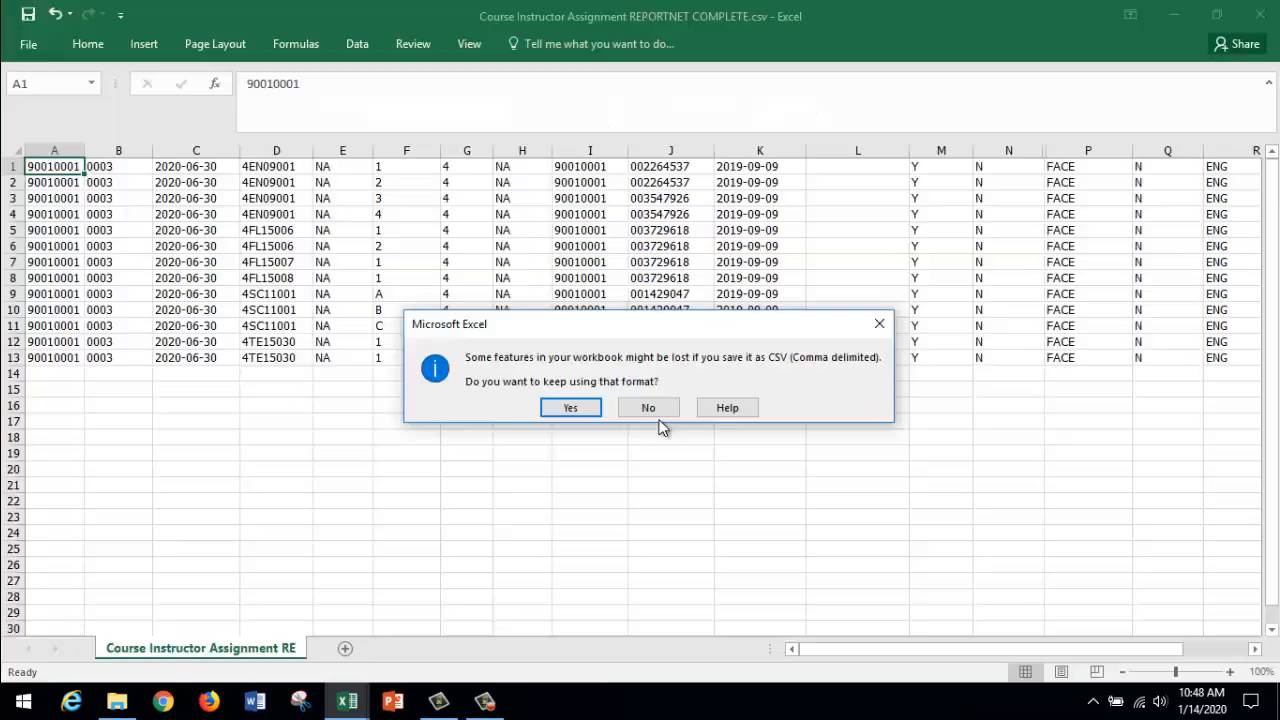
left_click(570, 408)
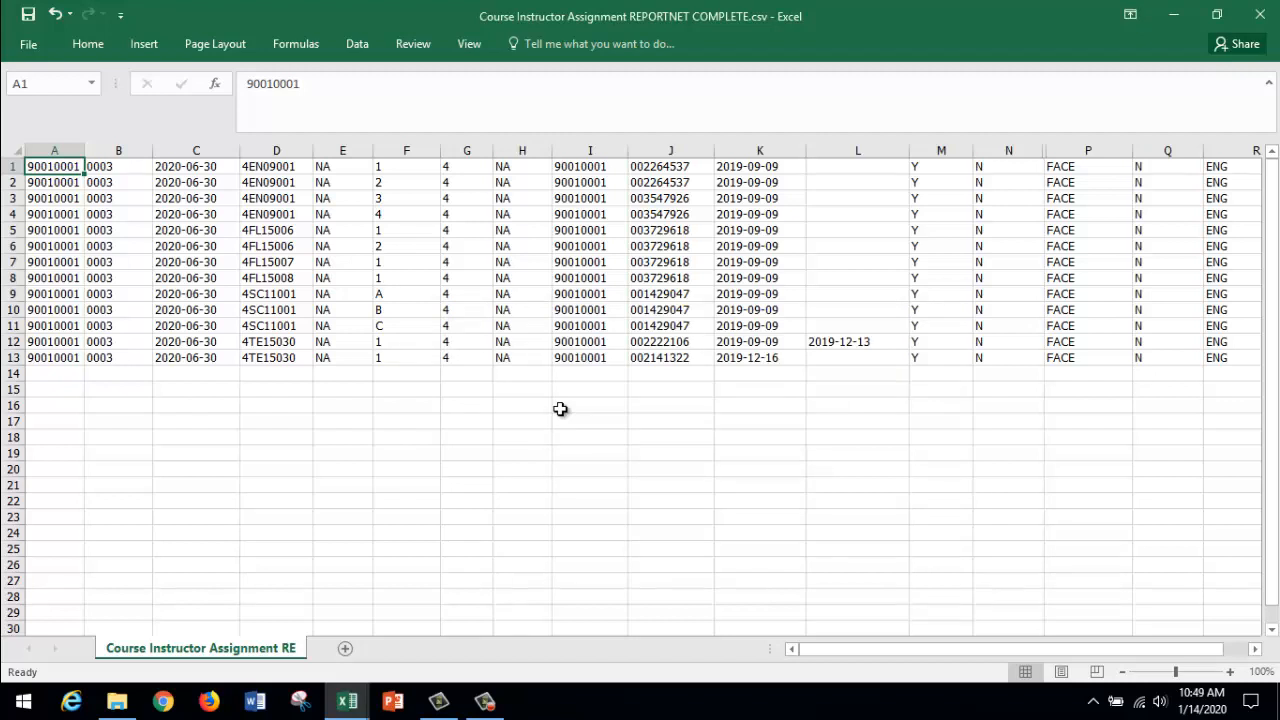
left_click(39, 48)
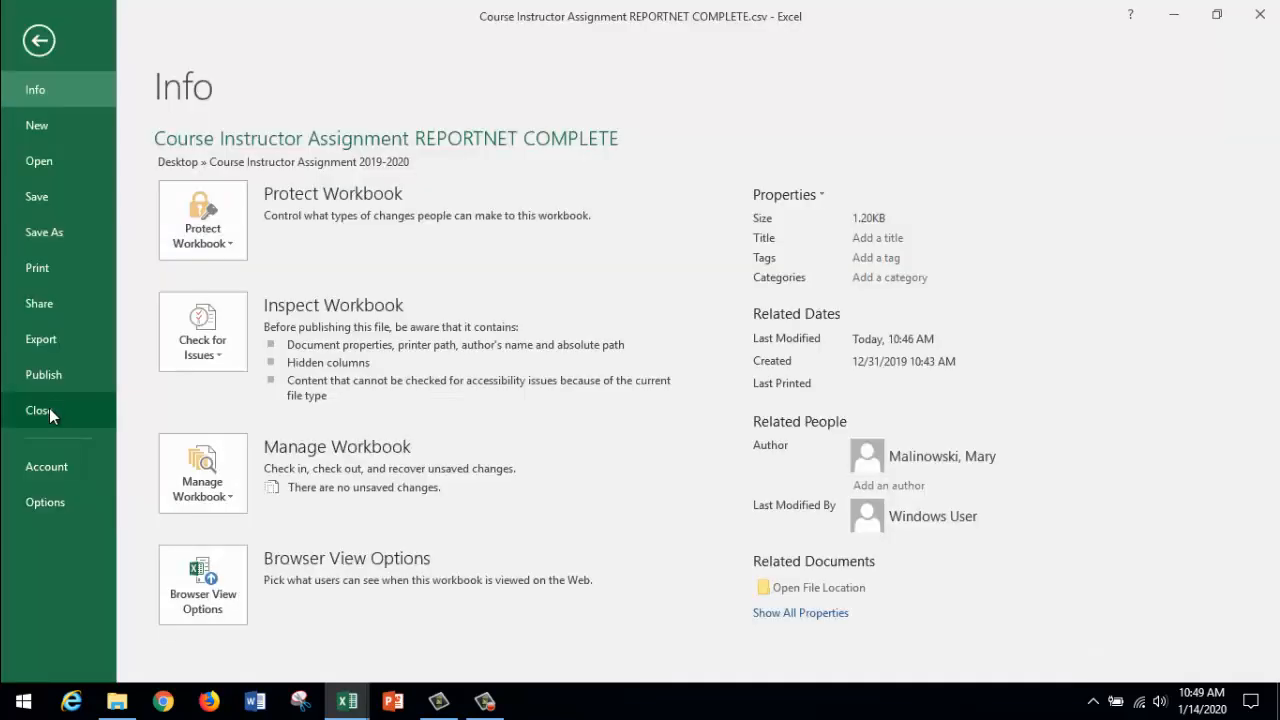
left_click(49, 408)
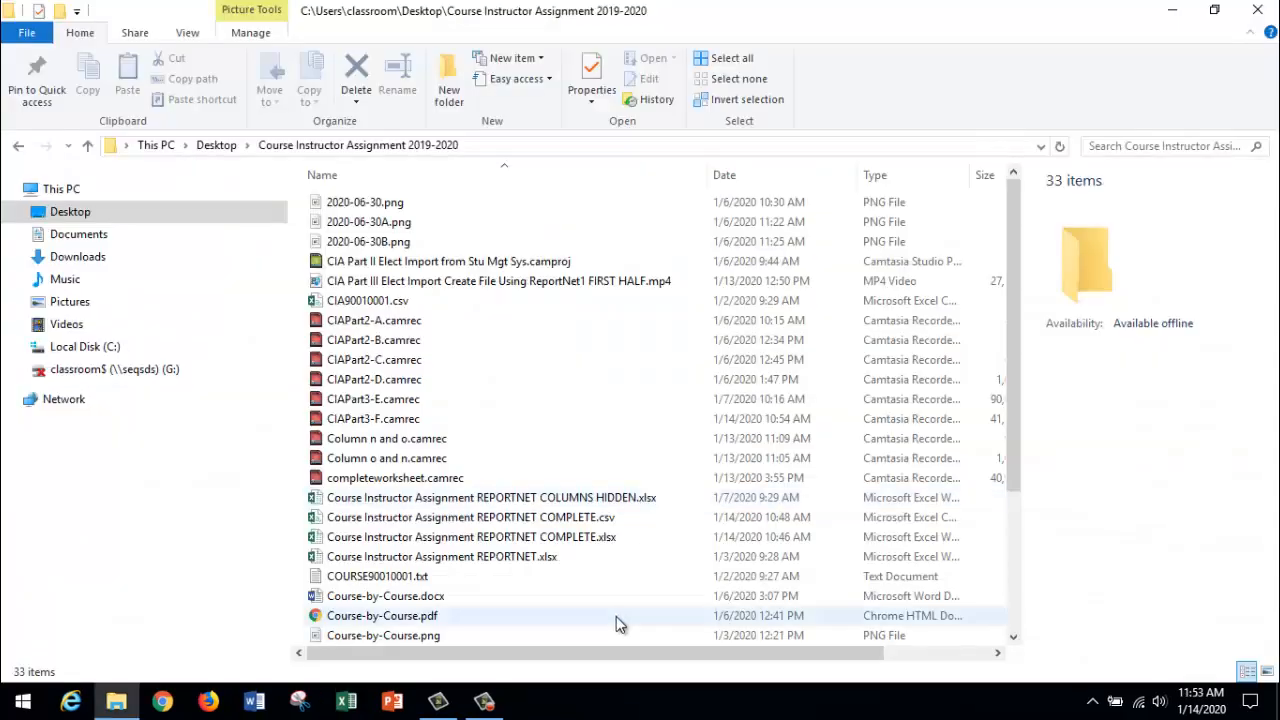
Step: Open Course Instructor Assignment REPORTNET COMPLETE.csv from its folder in Notepad to examine the comma-separated records
left_click(600, 525)
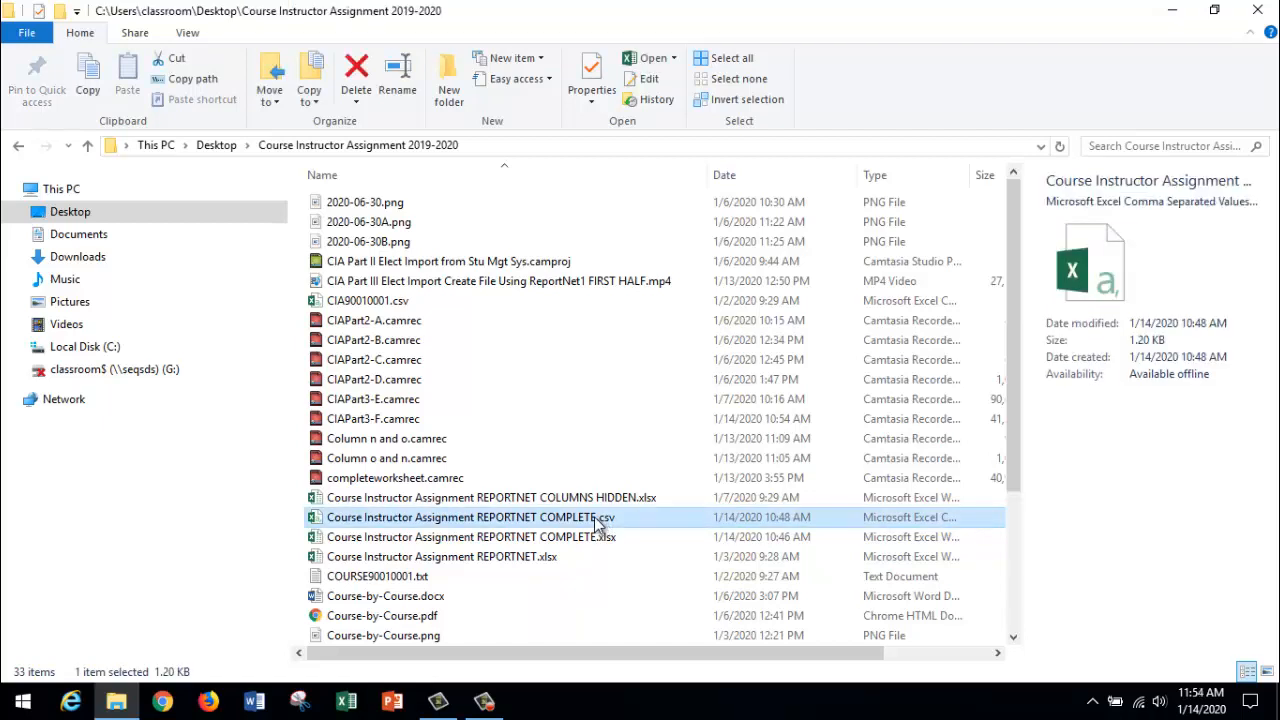
right_click(597, 520)
mouse_move(651, 283)
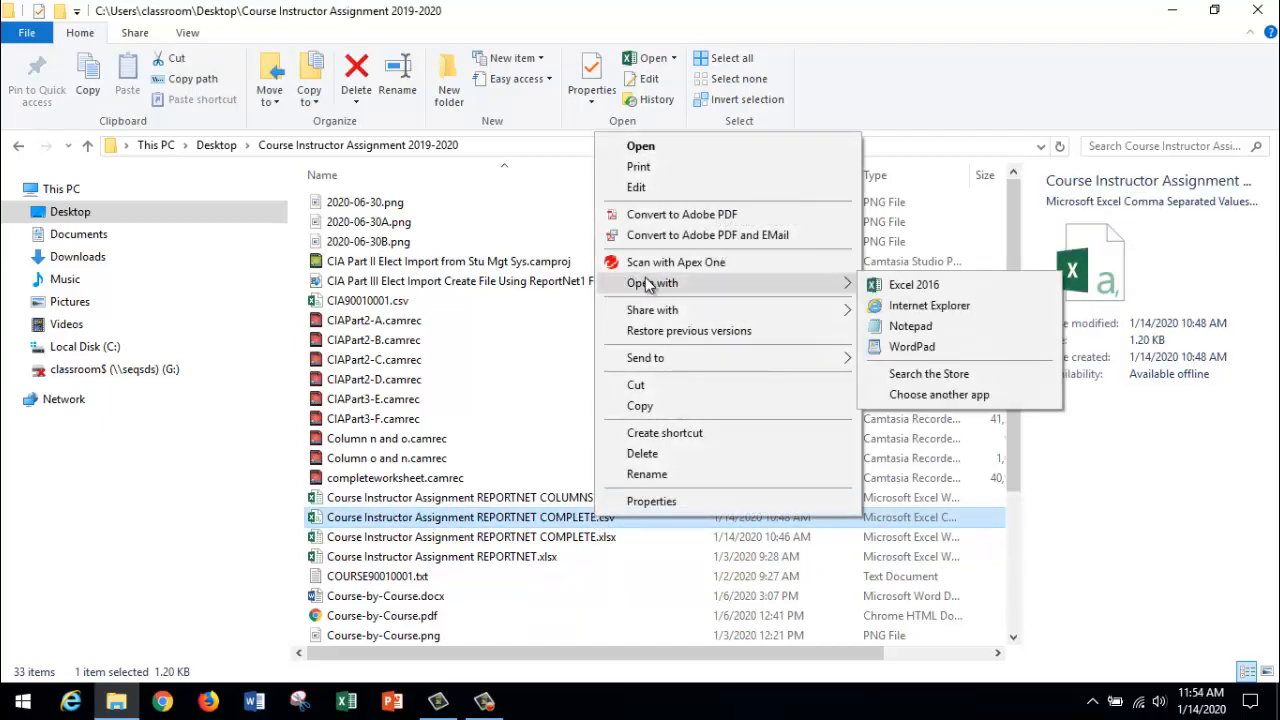
left_click(921, 333)
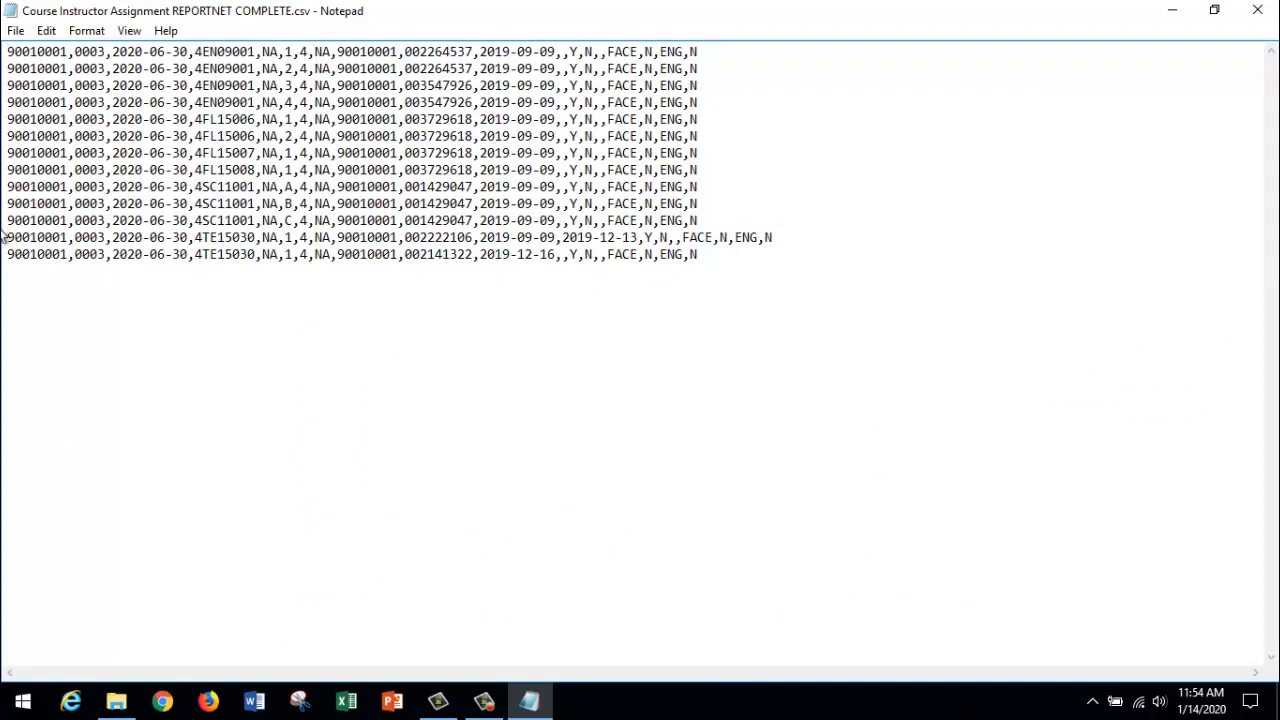
left_click(16, 32)
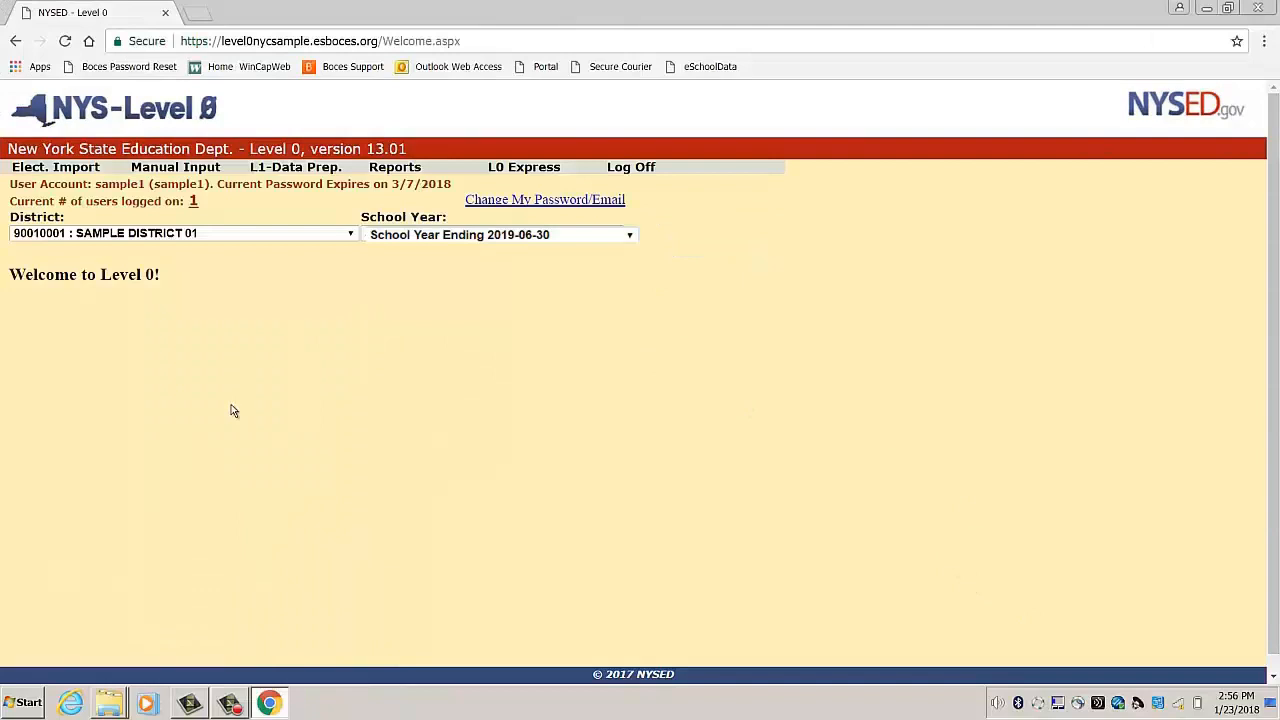
Step: In NYS-Level 0, open the Course/Instr/Assign electronic import and choose Course Instructor Assignment REPORTNET COMPLETE.csv as the import file
mouse_move(55, 167)
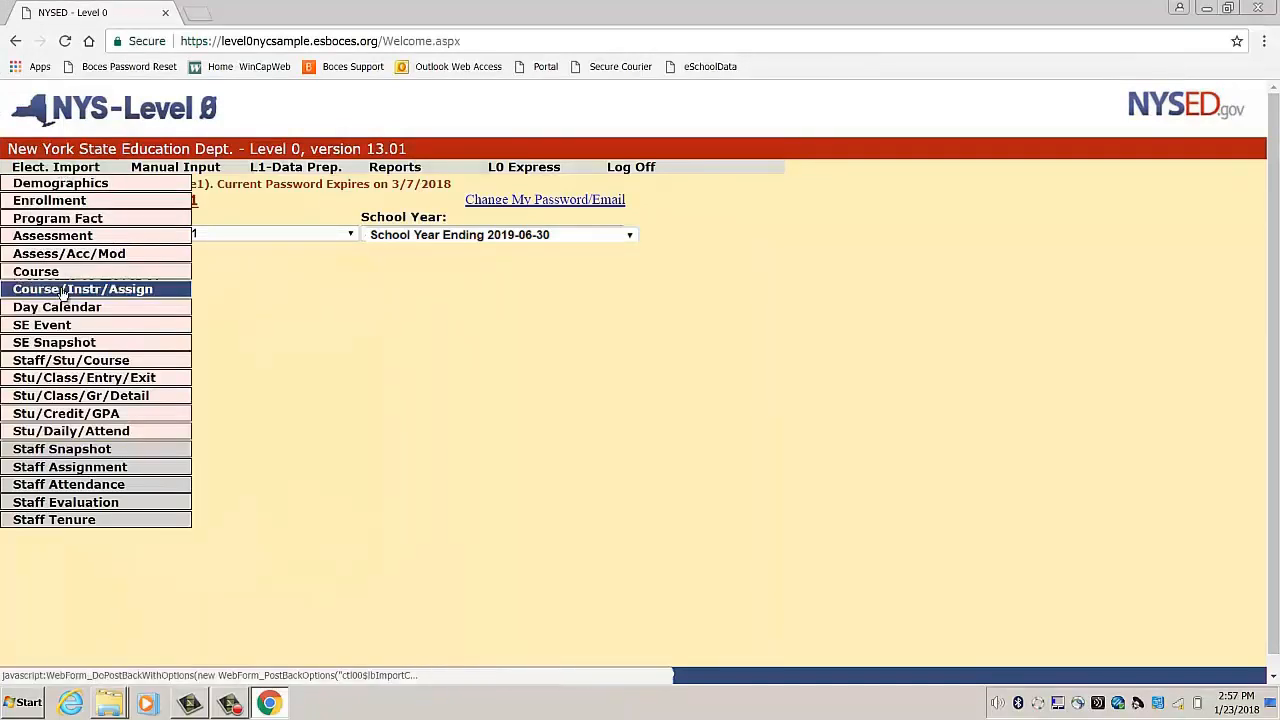
left_click(63, 289)
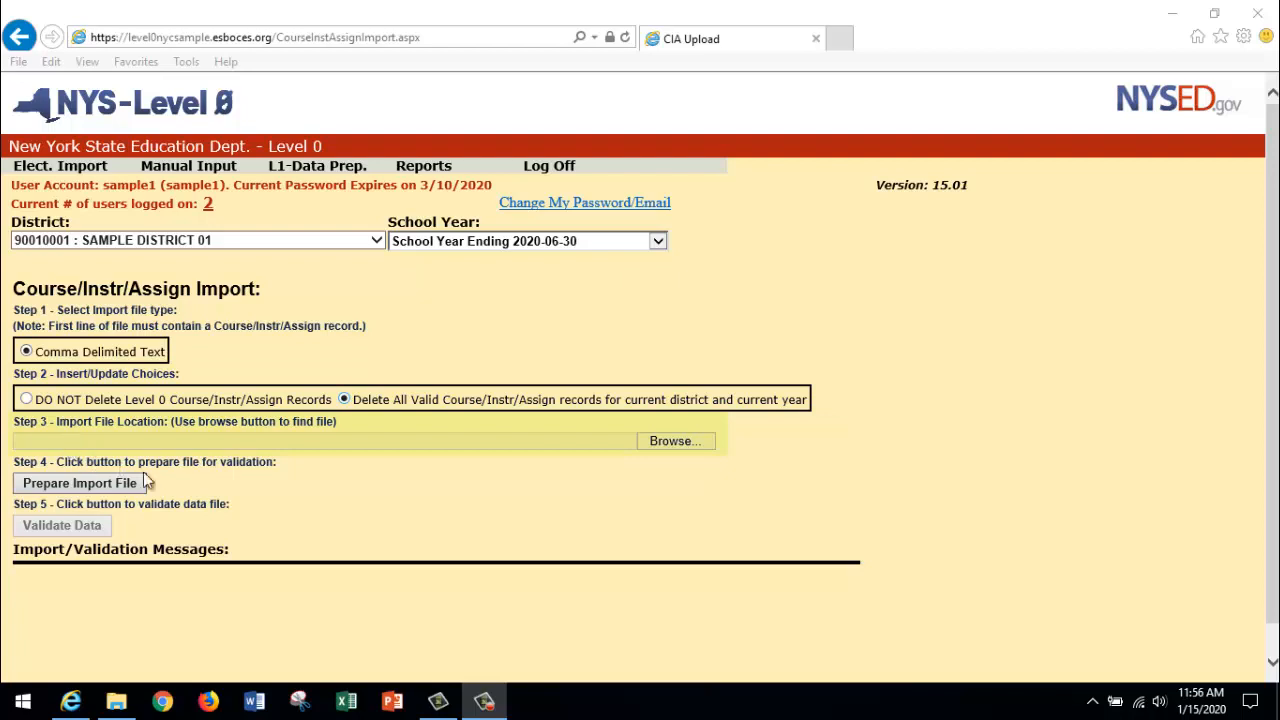
left_click(664, 446)
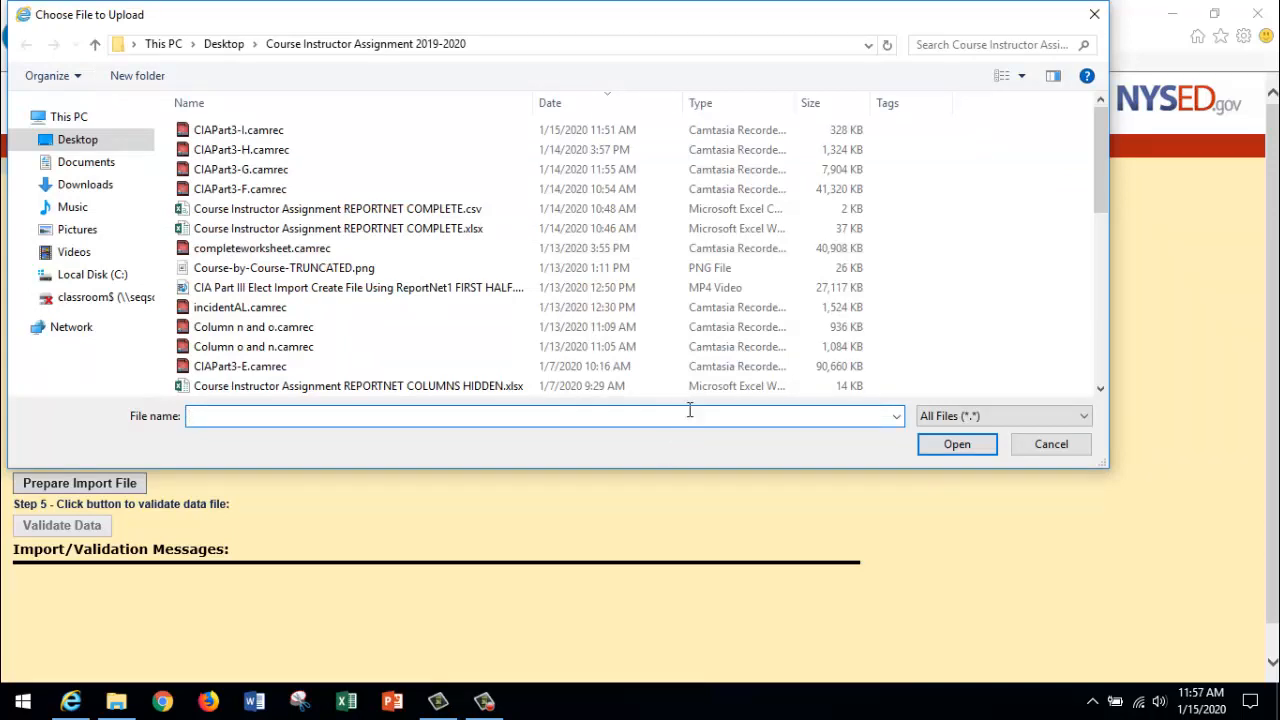
left_click(425, 211)
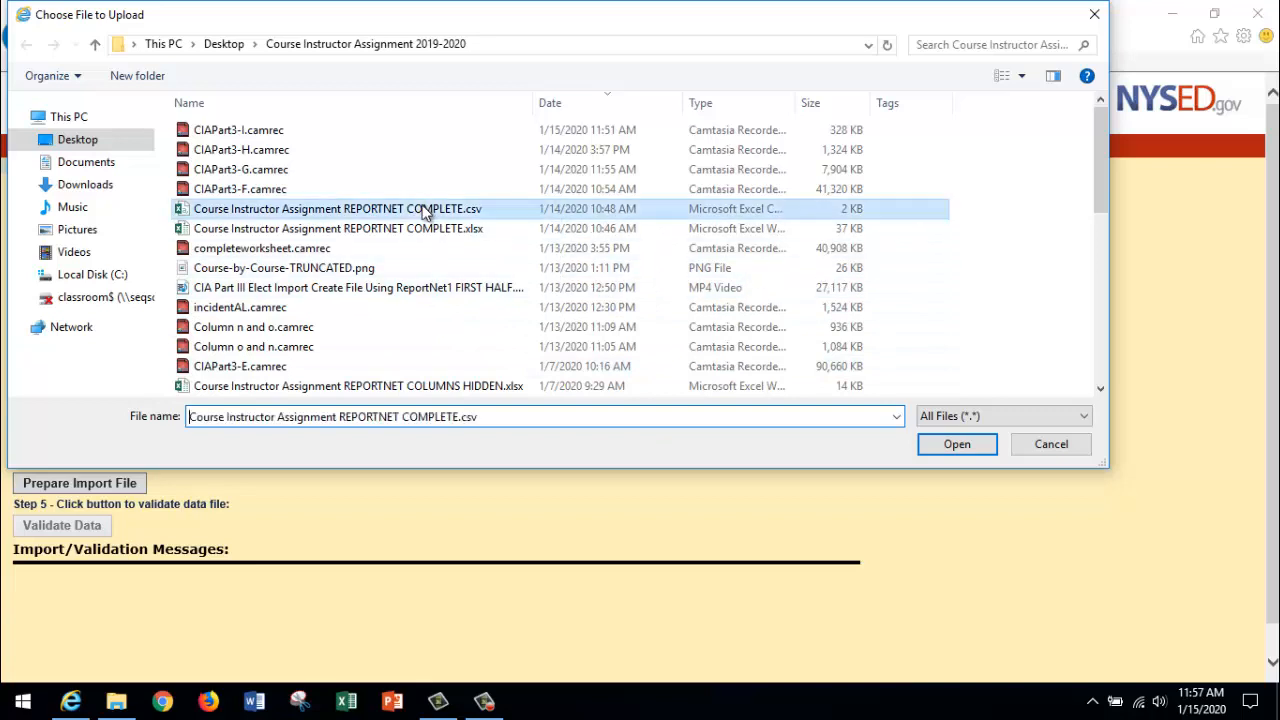
left_click(957, 444)
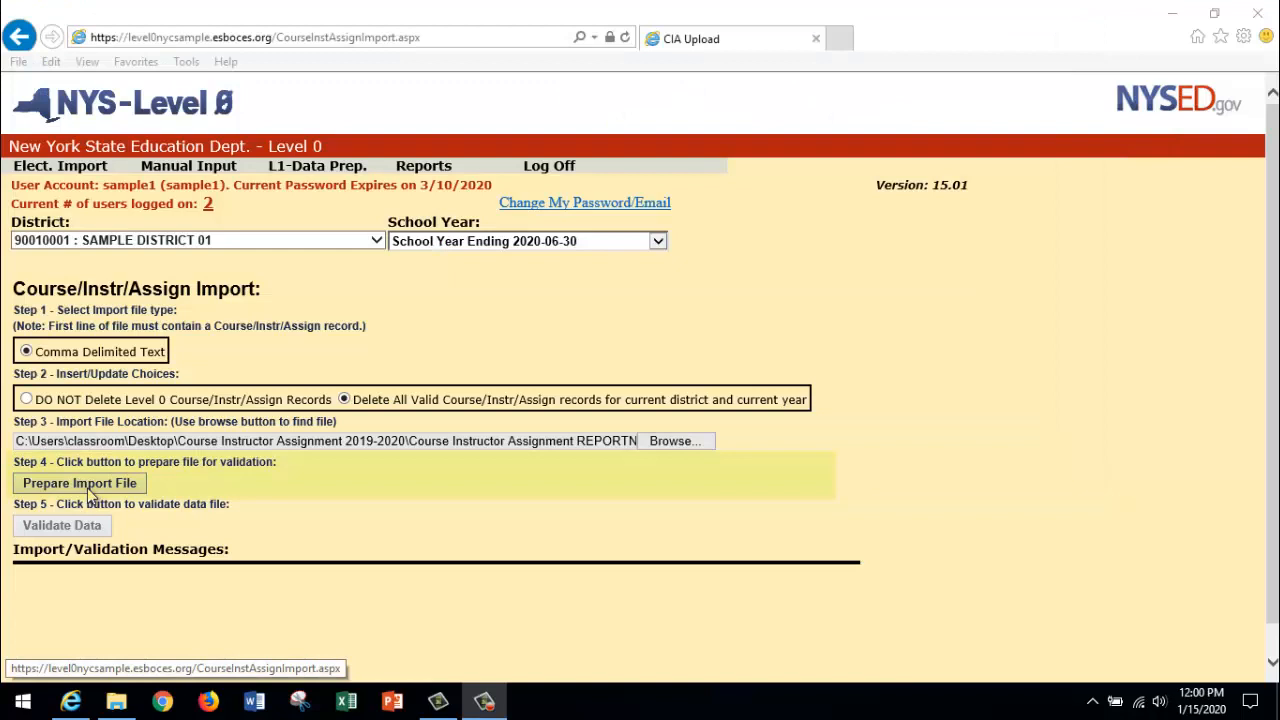
Step: Prepare the chosen Course/Instr/Assign import file and start validating its data
left_click(88, 487)
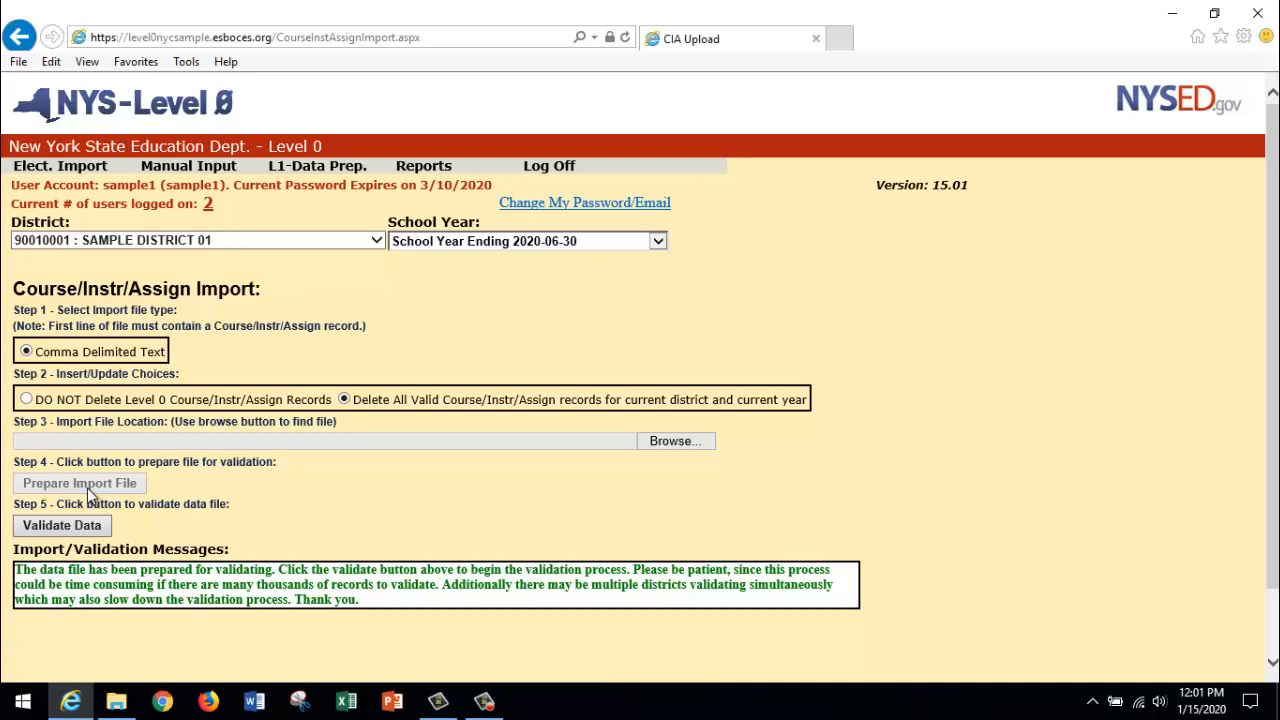
left_click(71, 532)
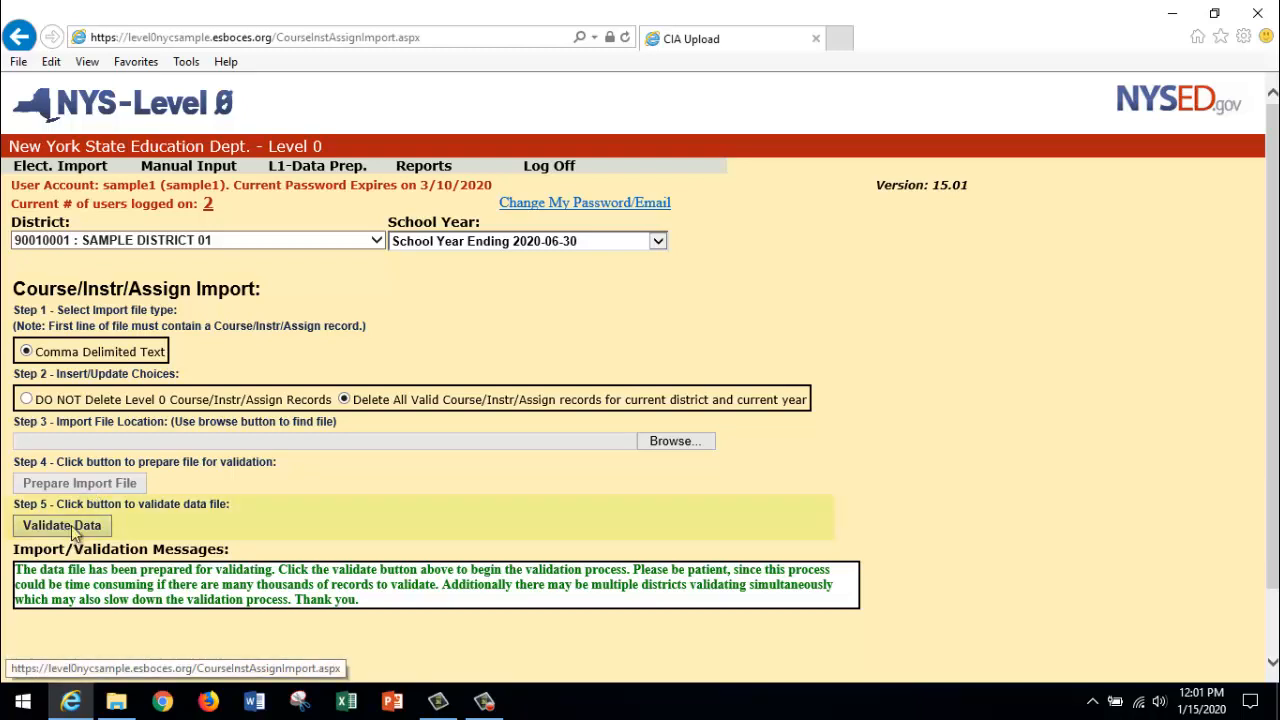
Step: Validate the prepared Course/Instr/Assign import data and show the district's school summary report for those records
left_click(71, 525)
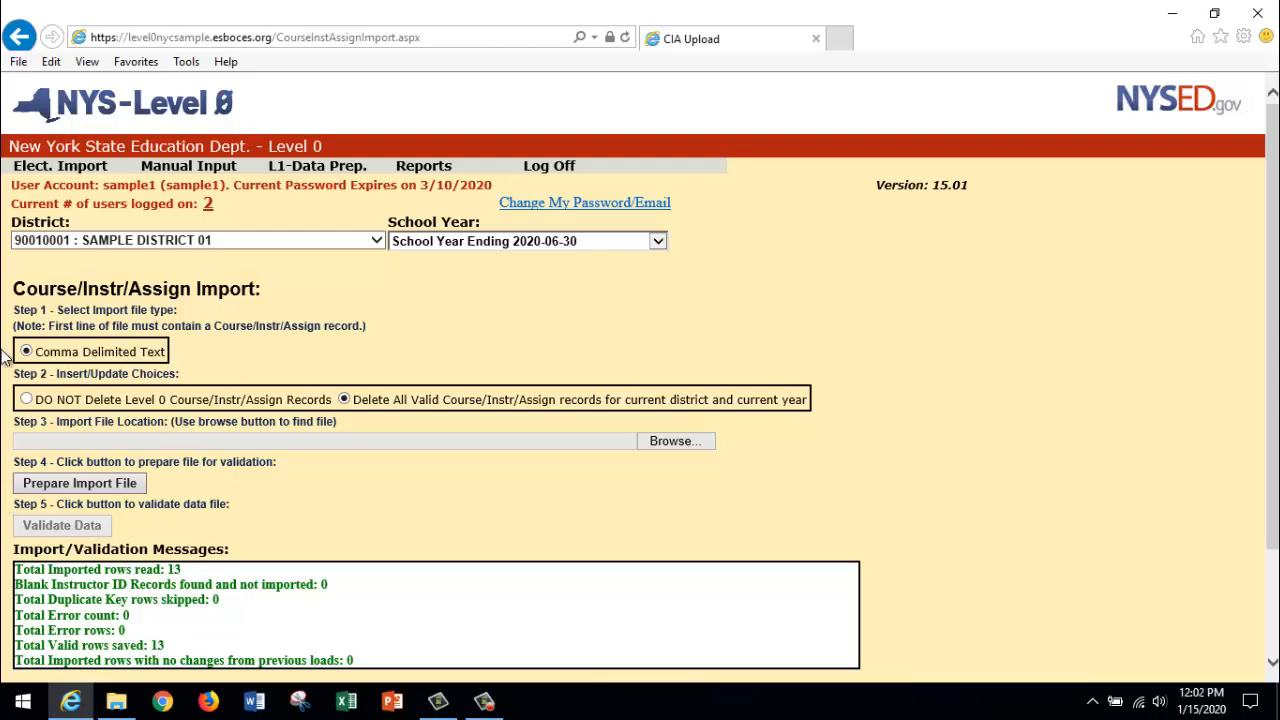
mouse_move(441, 170)
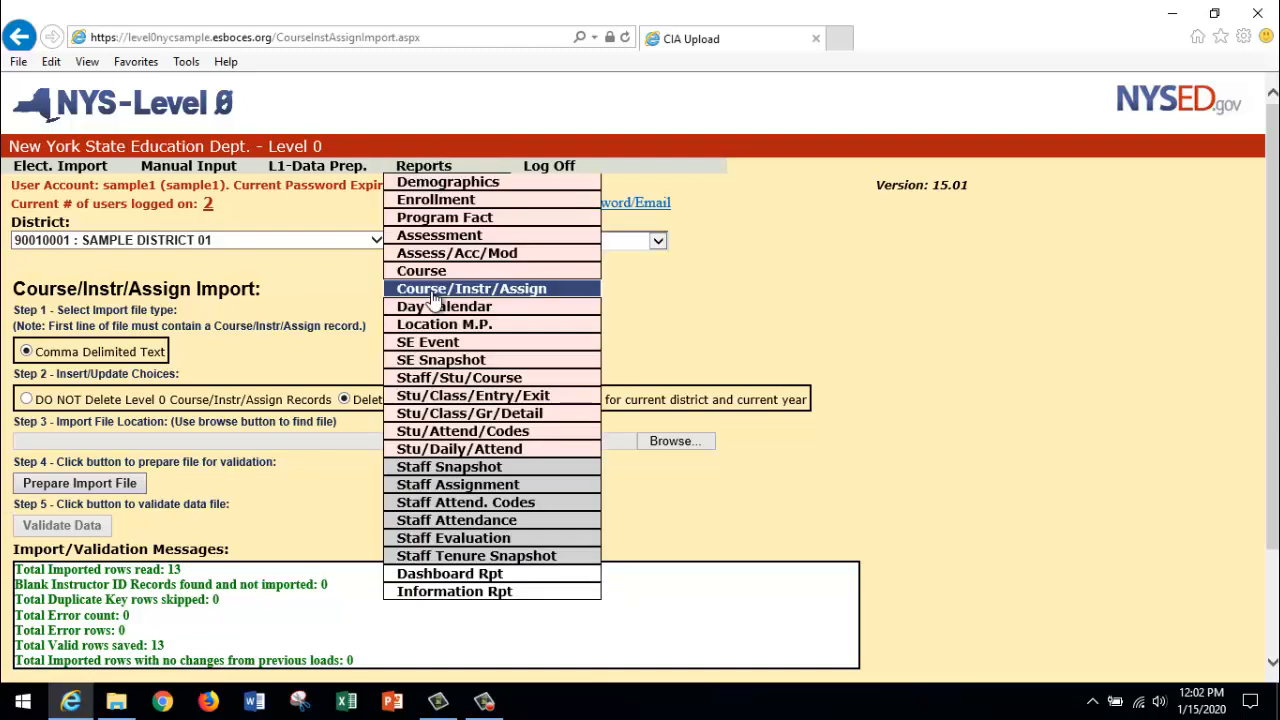
left_click(433, 290)
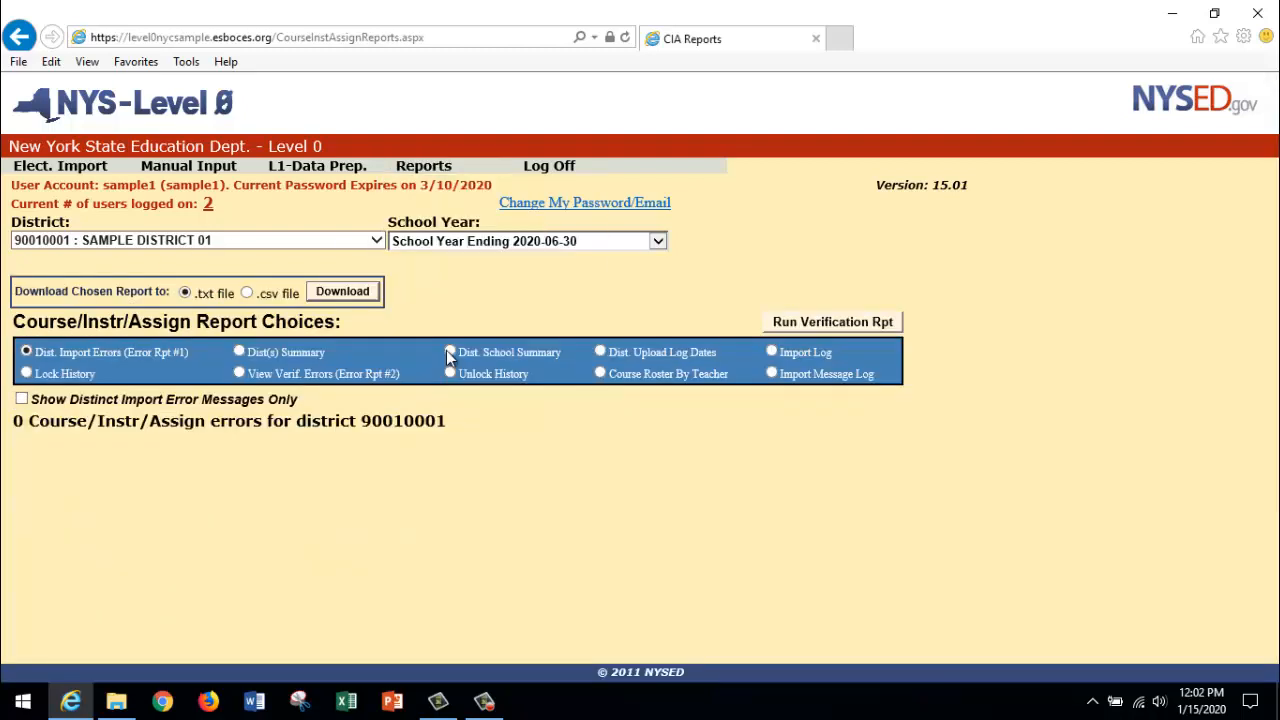
left_click(450, 353)
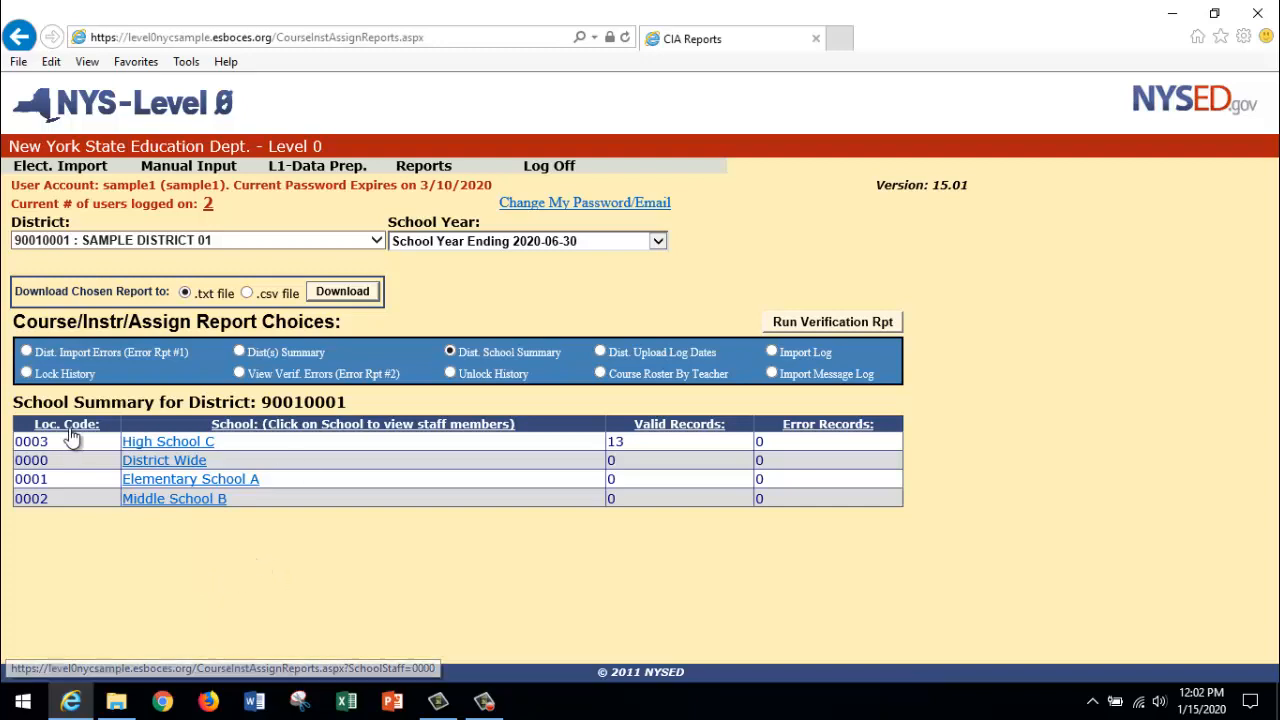
Step: From High School C's staff list, examine the first instructor's Course/Instr/Assign records and return to the school report
left_click(145, 446)
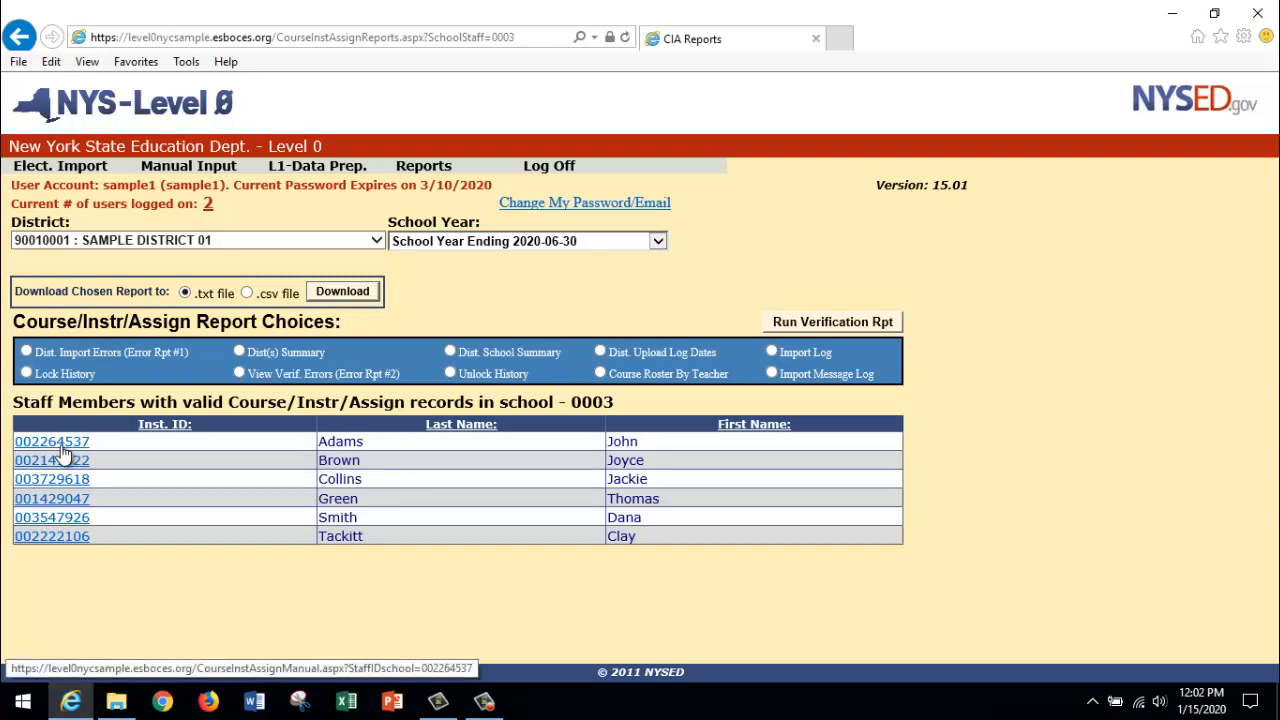
left_click(52, 441)
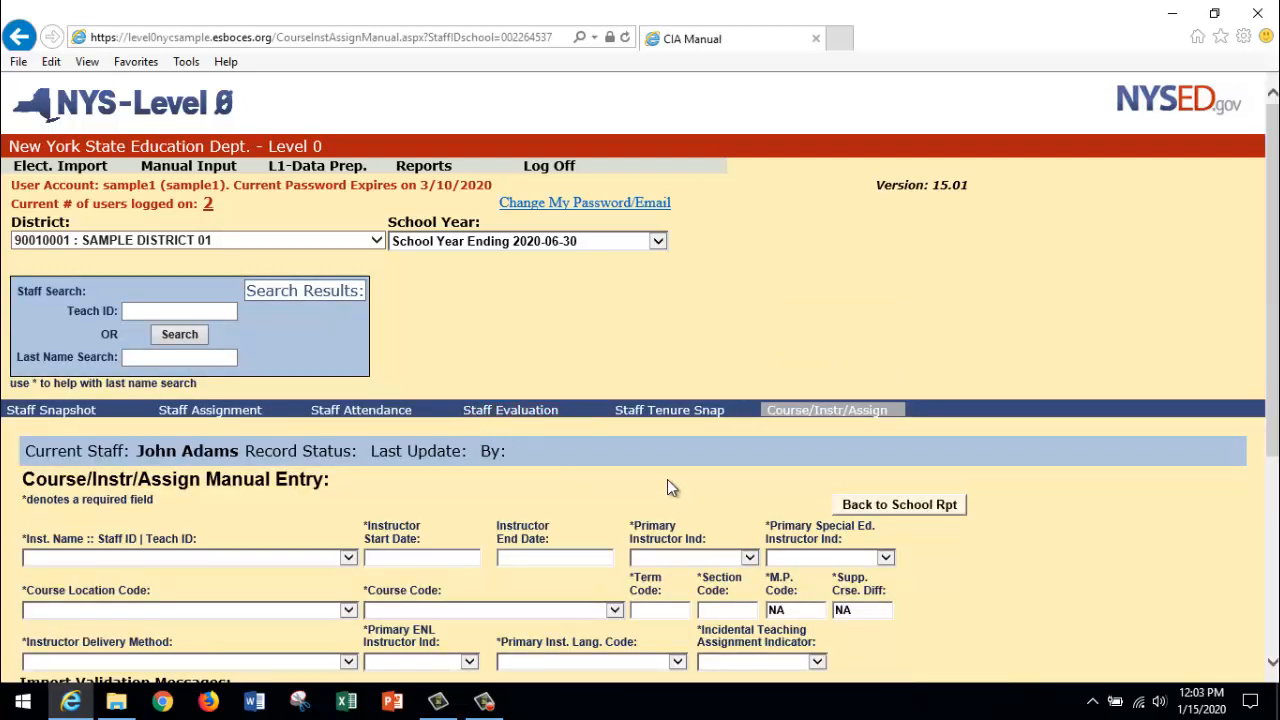
scroll(658, 470, "down", 5)
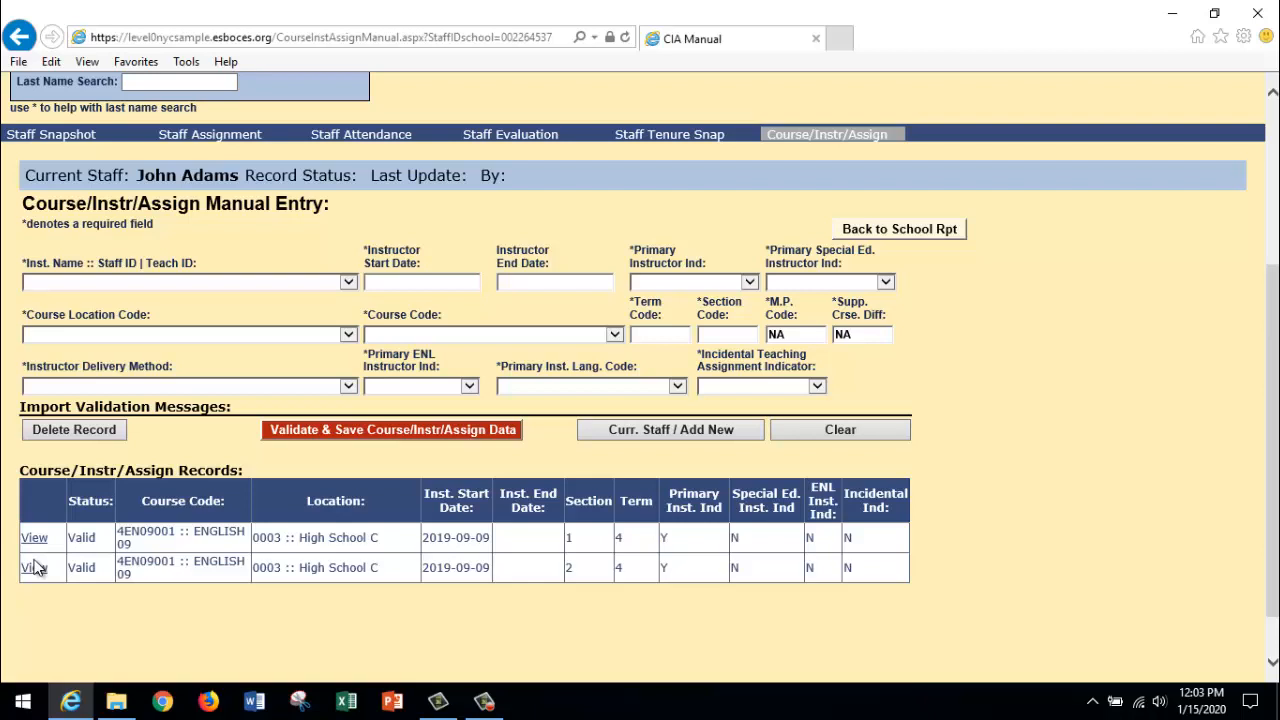
left_click(920, 232)
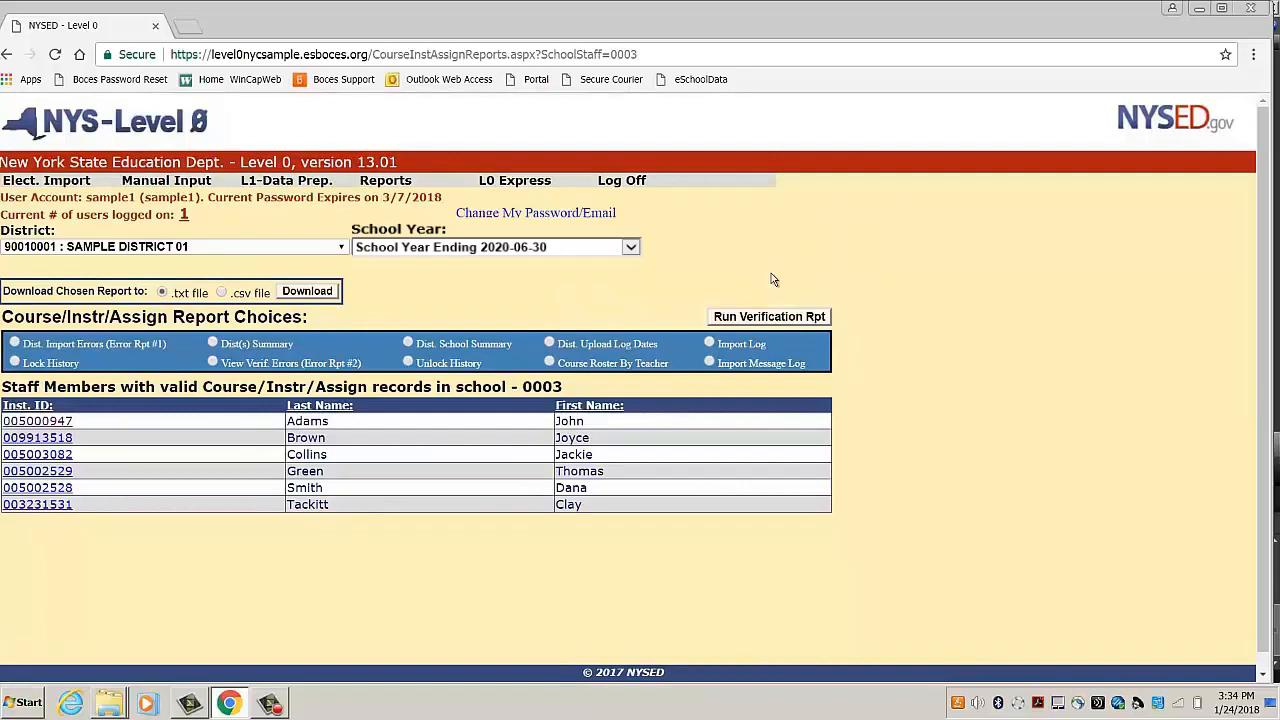
Step: In the Course/Instr/Assign Level 1 data prep, run the verification checks, assert the data is ready, and create the Level 1 submission file
mouse_move(270, 186)
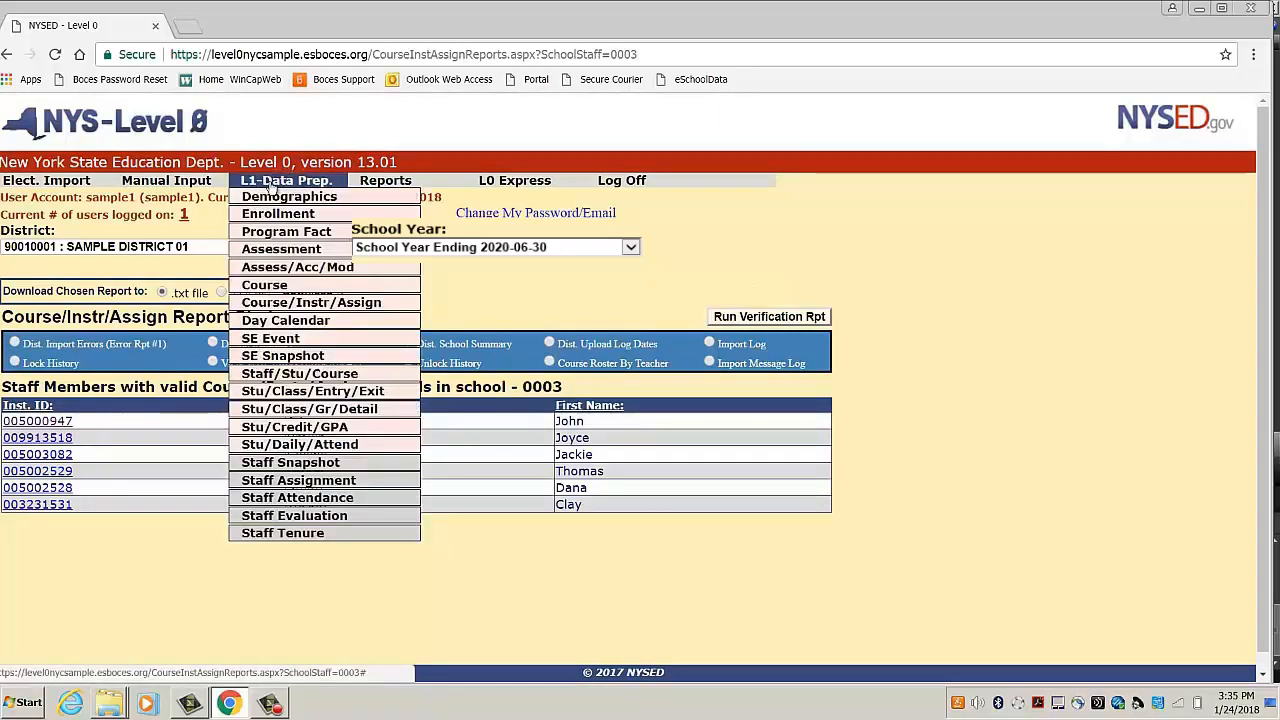
left_click(285, 304)
left_click(44, 361)
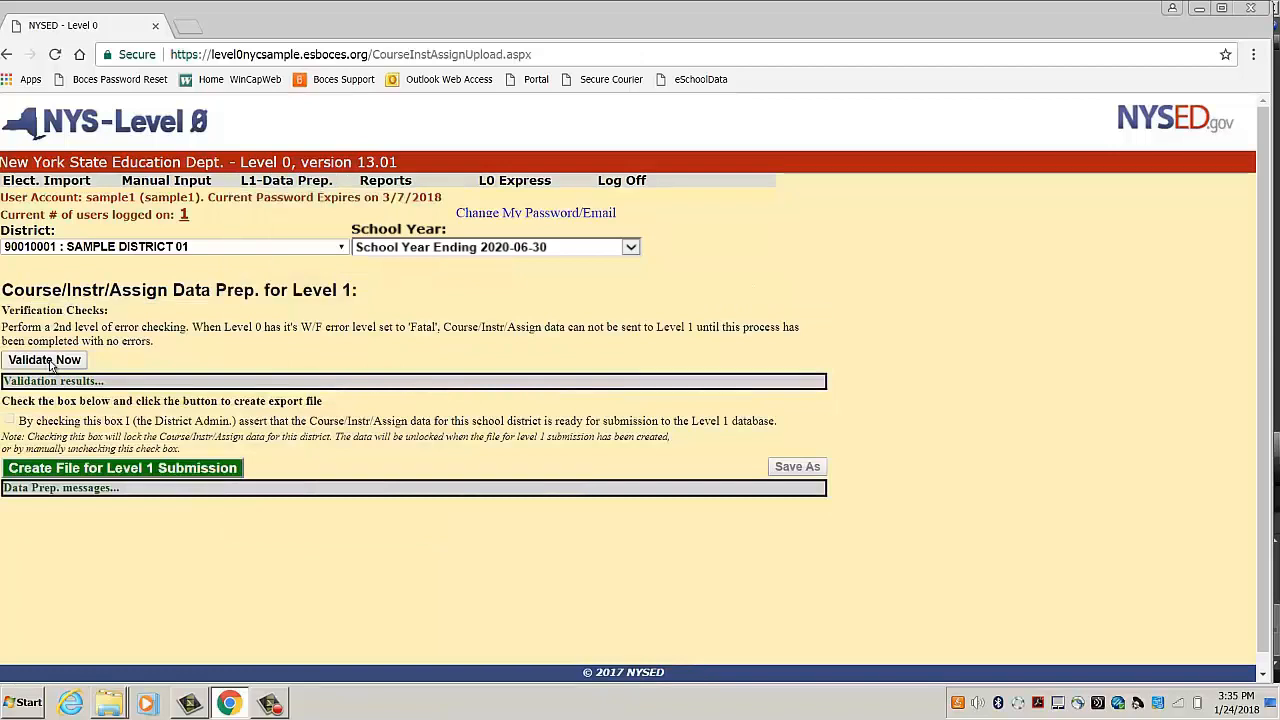
left_click(10, 421)
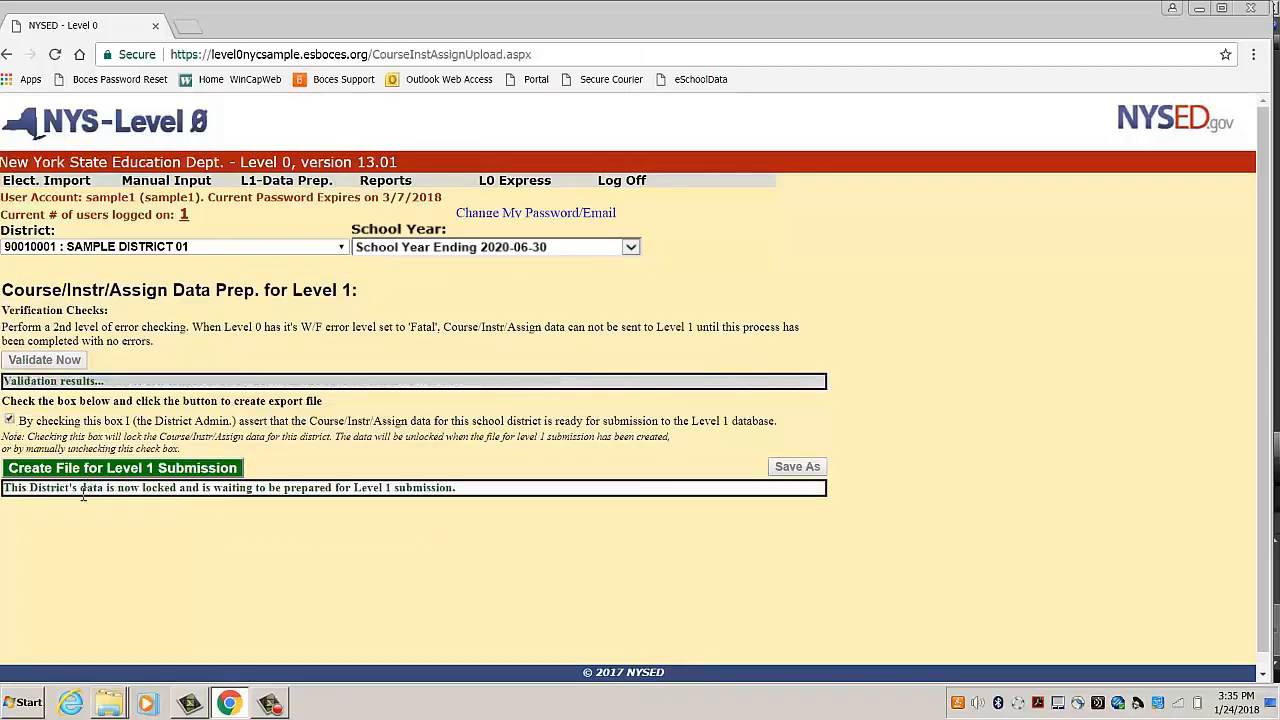
left_click(100, 470)
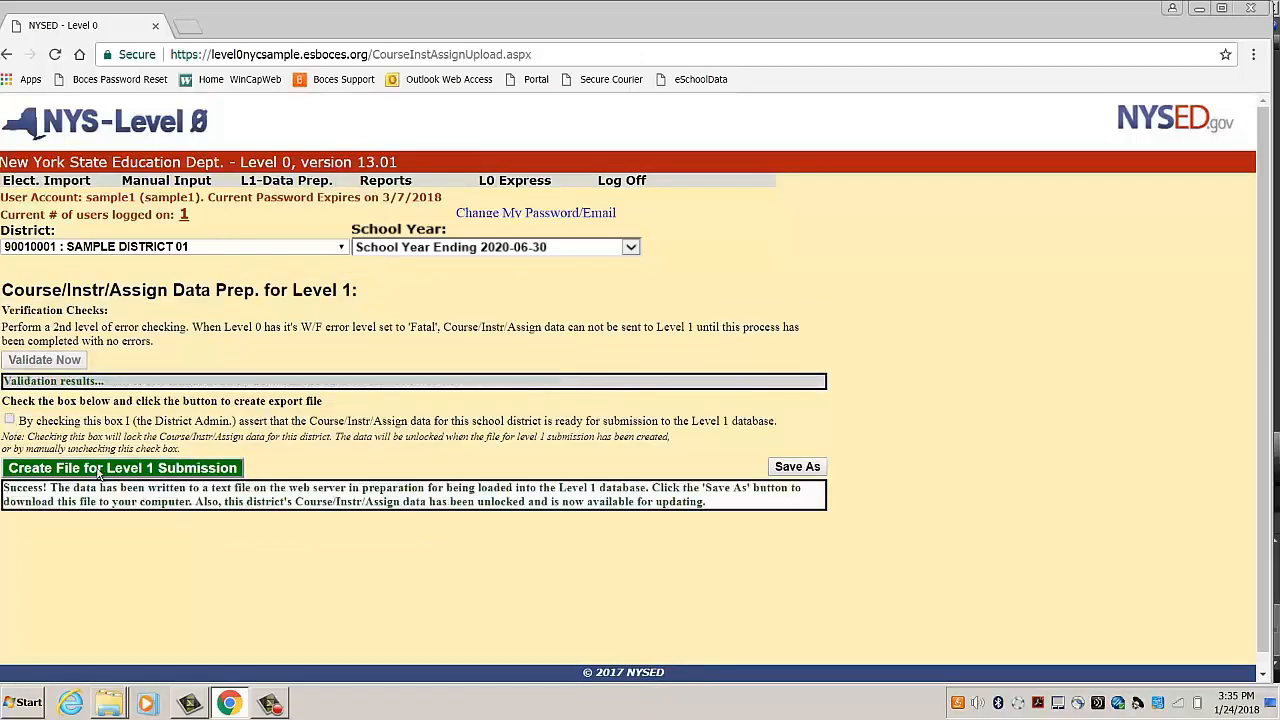